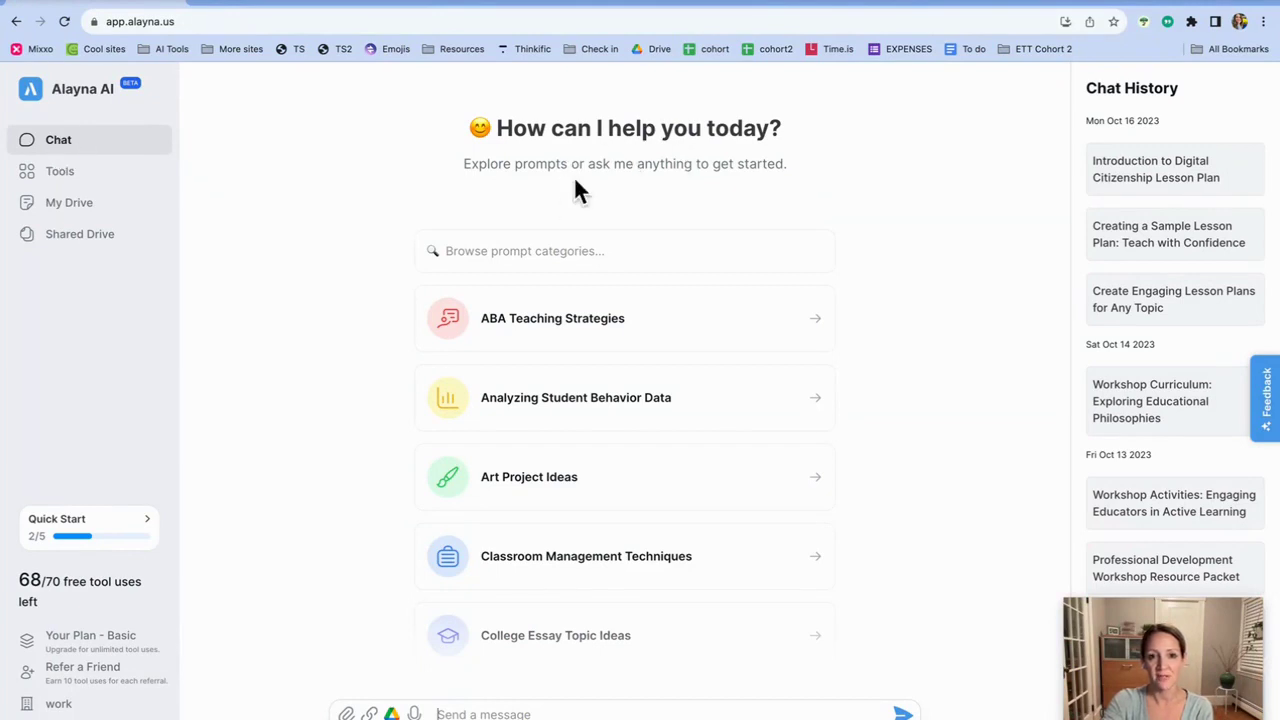
Look through the list of prompt categories on the chat page.
scroll(575, 182, down, 5)
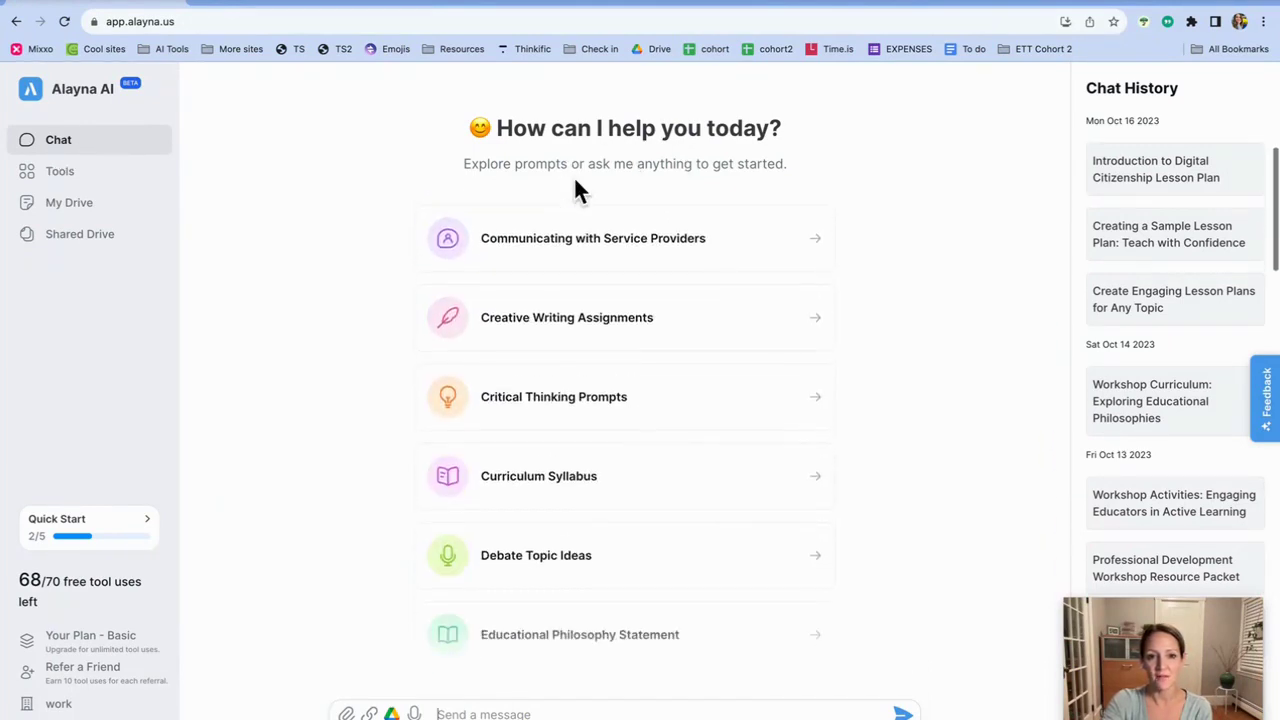
scroll(575, 185, down, 10)
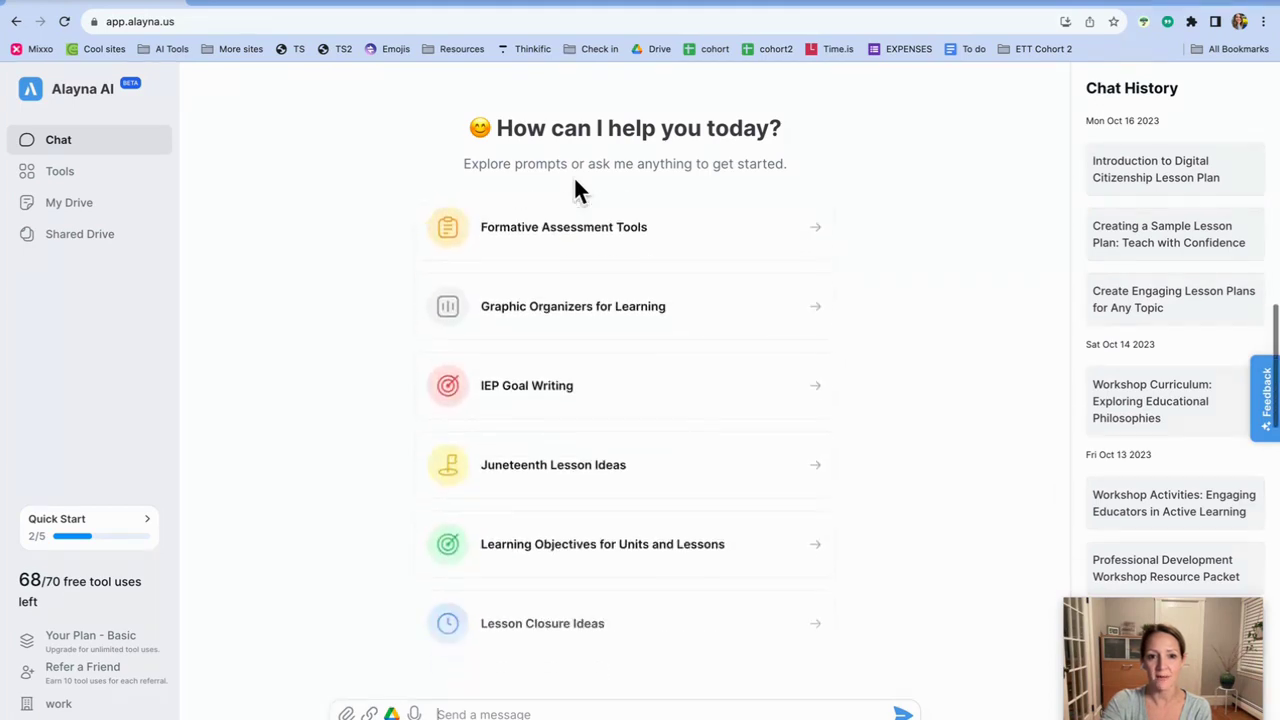
scroll(806, 277, down, 6)
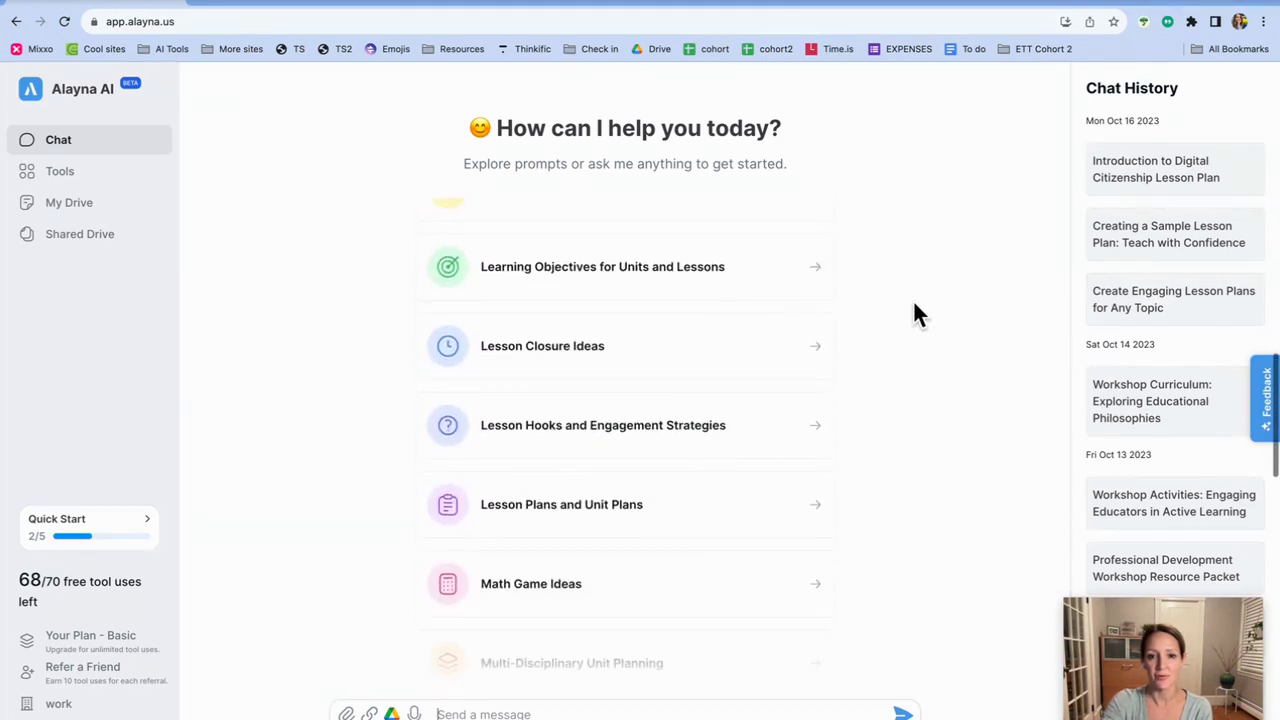
scroll(913, 299, up, 8)
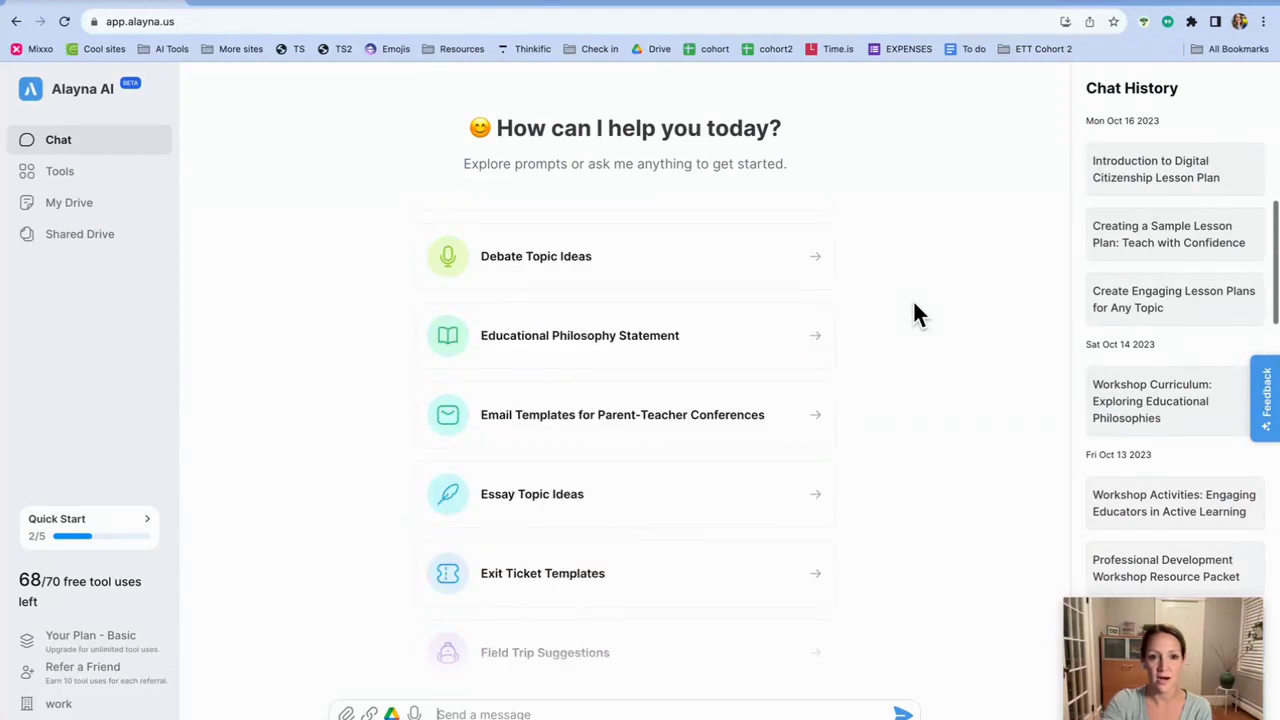
scroll(913, 299, up, 5)
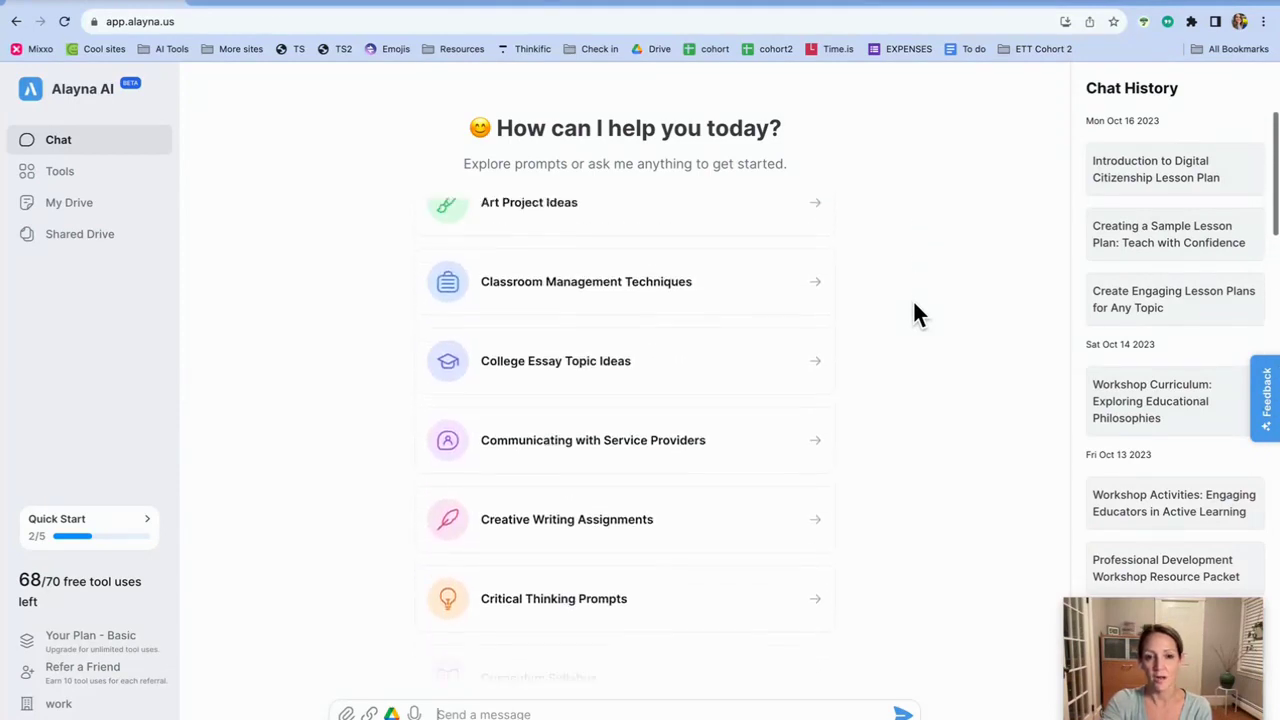
scroll(914, 302, up, 3)
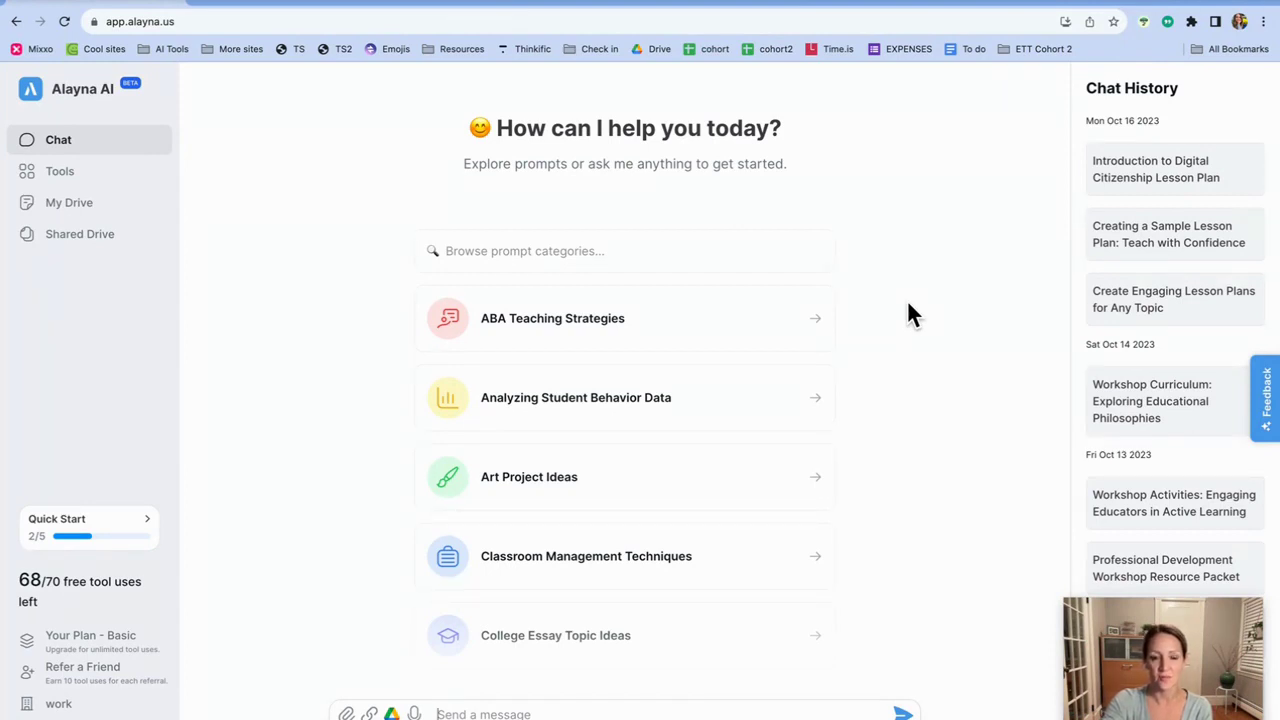
Open the Critical Thinking Prompts category and run the prompt on strategies for teaching students to recognize and evaluate bias in information sources.
scroll(826, 357, down, 3)
scroll(830, 358, down, 4)
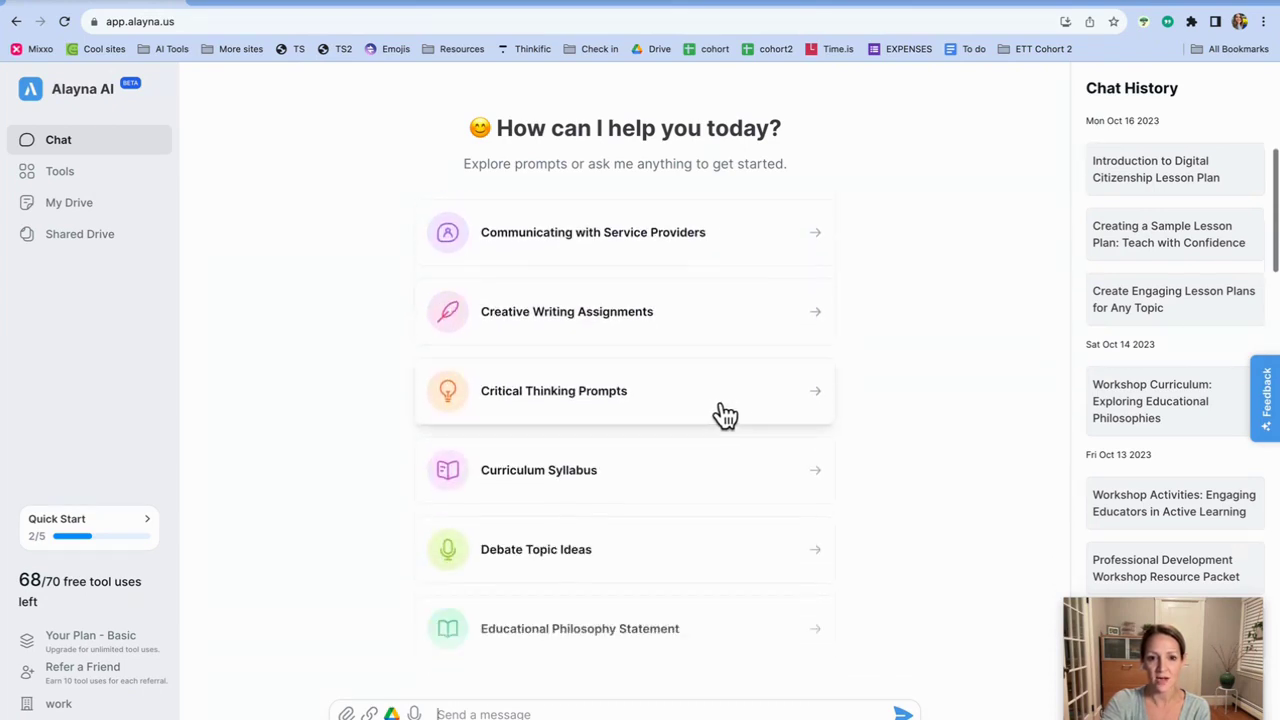
click(714, 414)
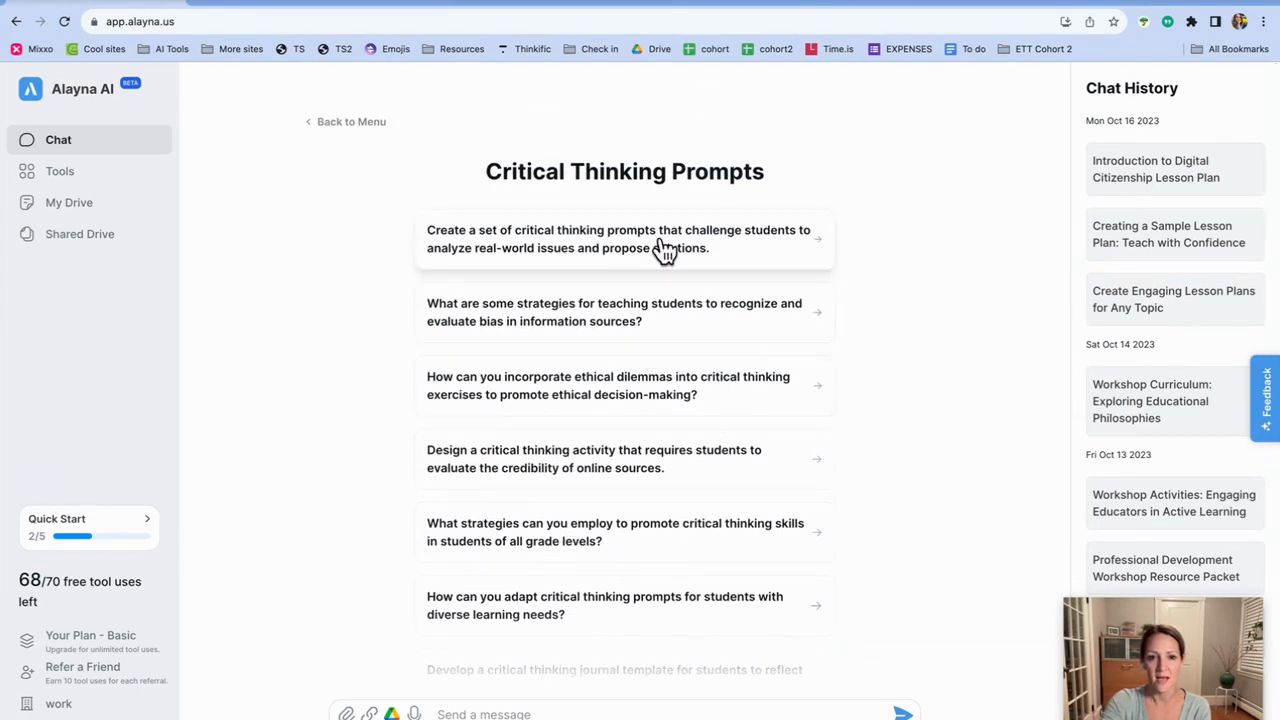
scroll(663, 250, up, 3)
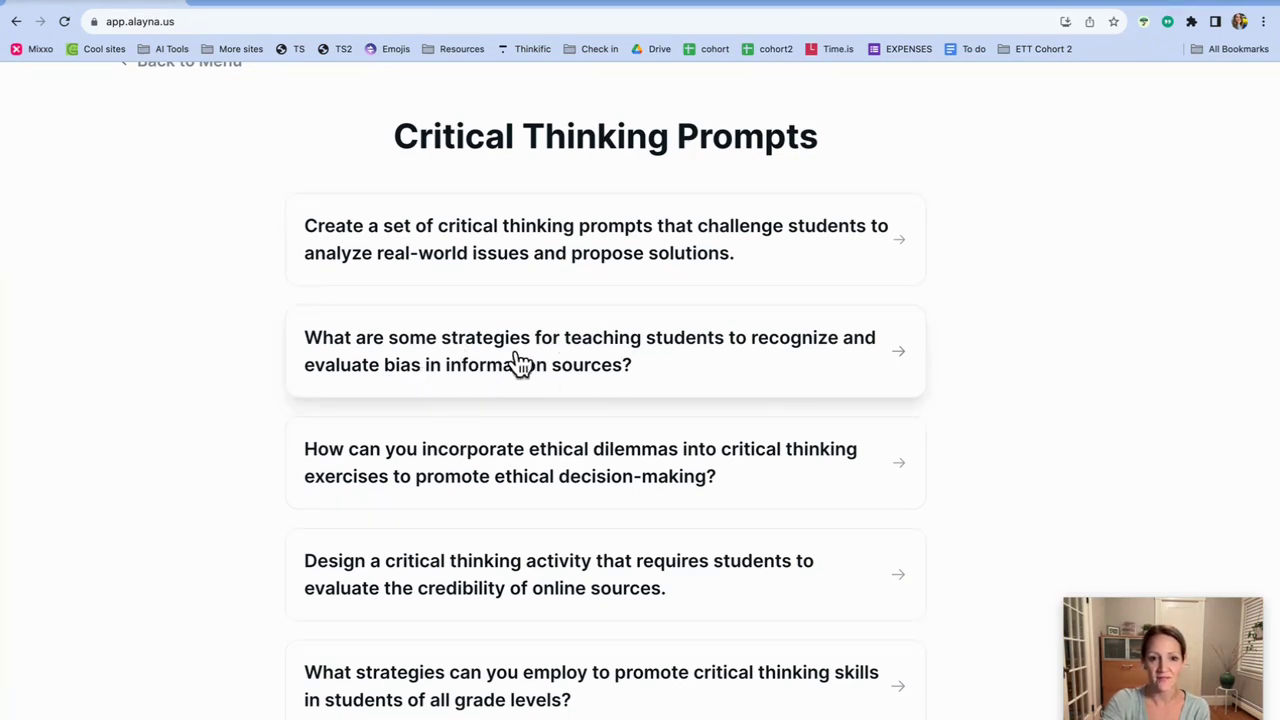
click(545, 368)
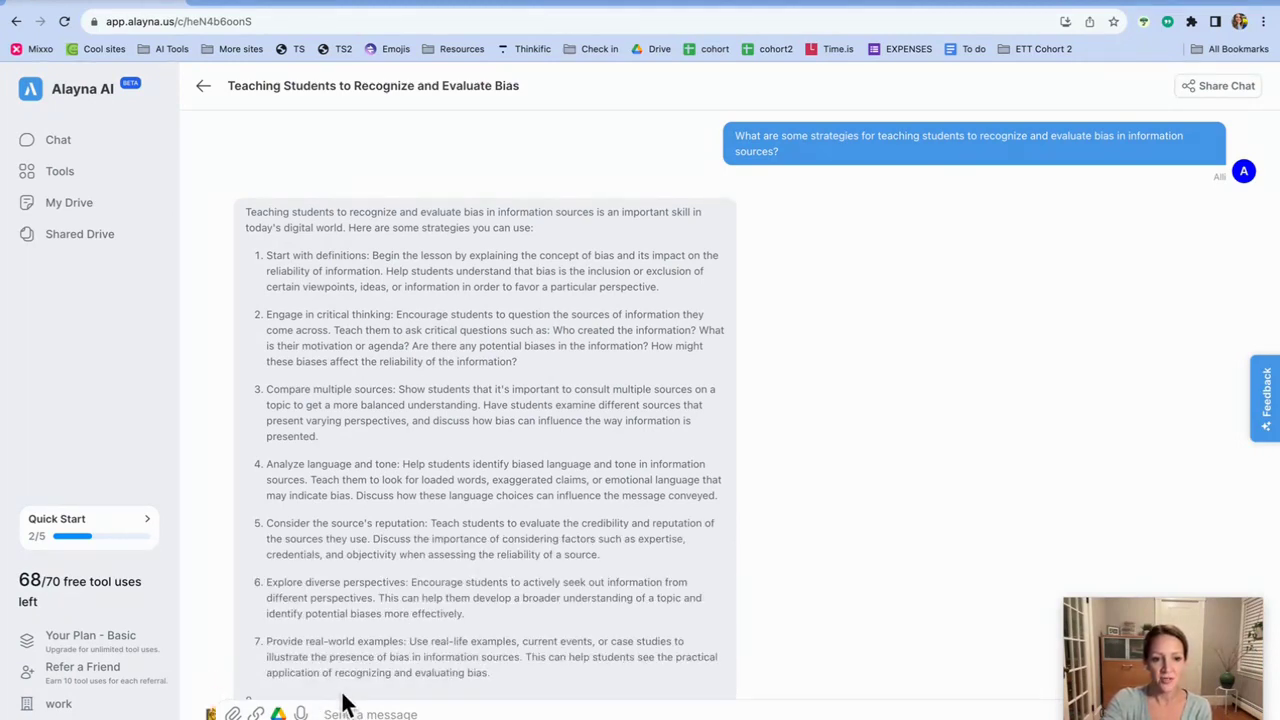
Read through the chat's full answer on teaching students about bias and examine the input options beside the message field.
scroll(333, 714, up, 10)
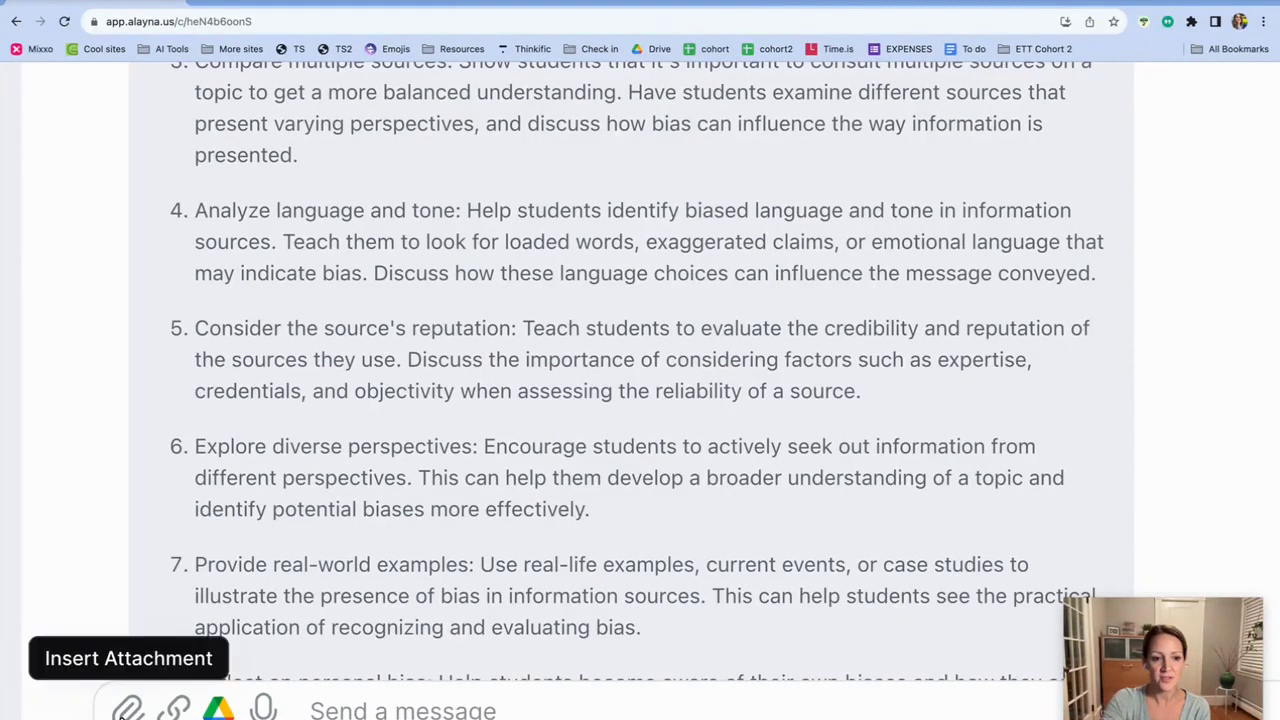
key(ctrl+0)
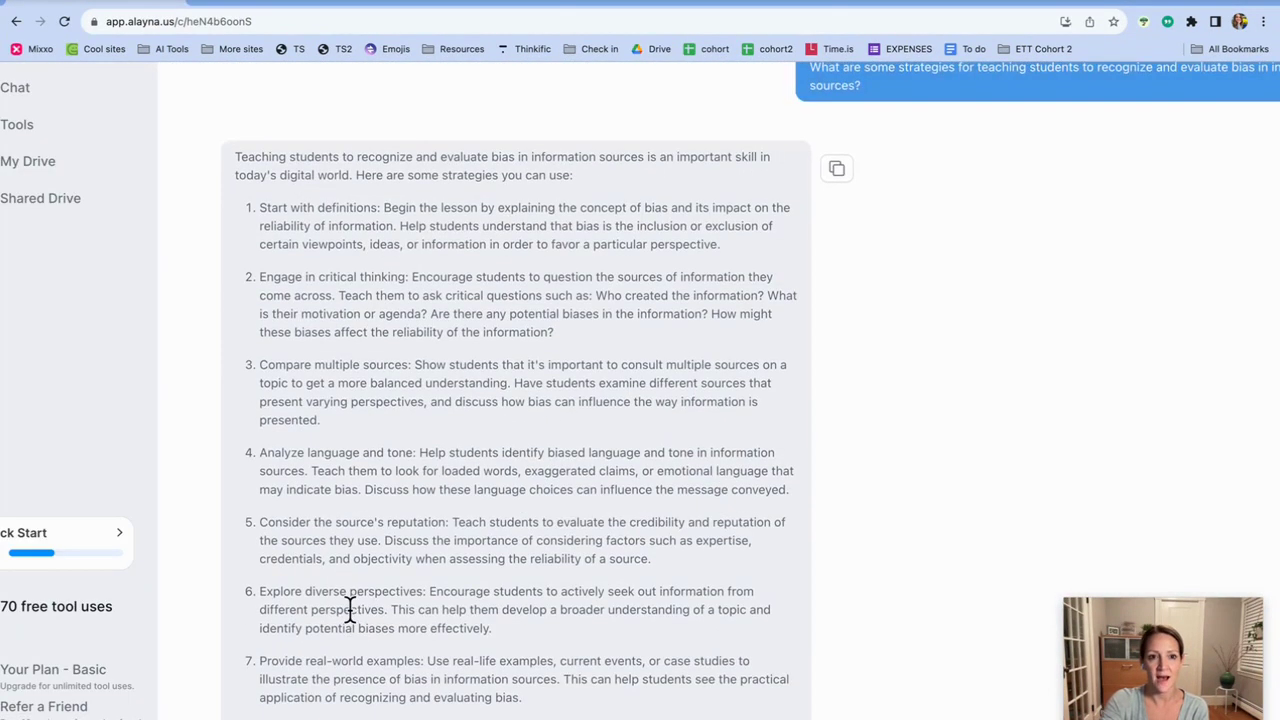
scroll(606, 533, down, 1)
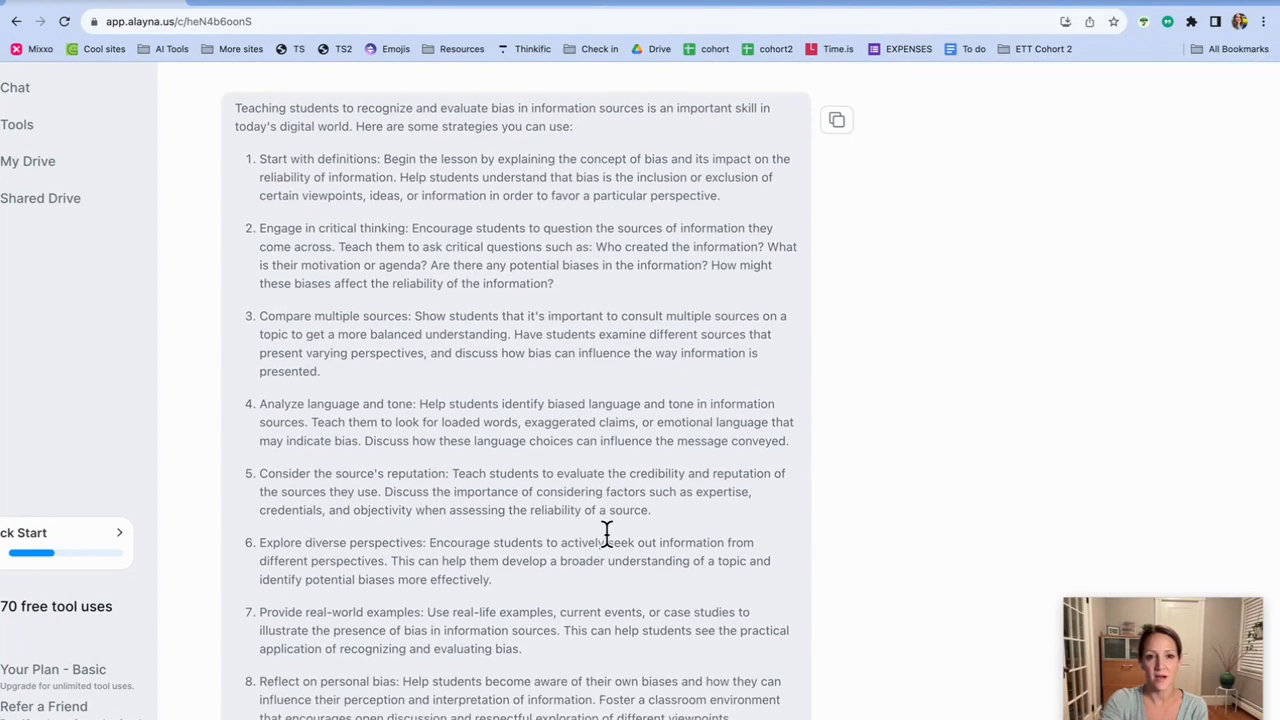
scroll(606, 533, down, 1)
scroll(607, 540, down, 1)
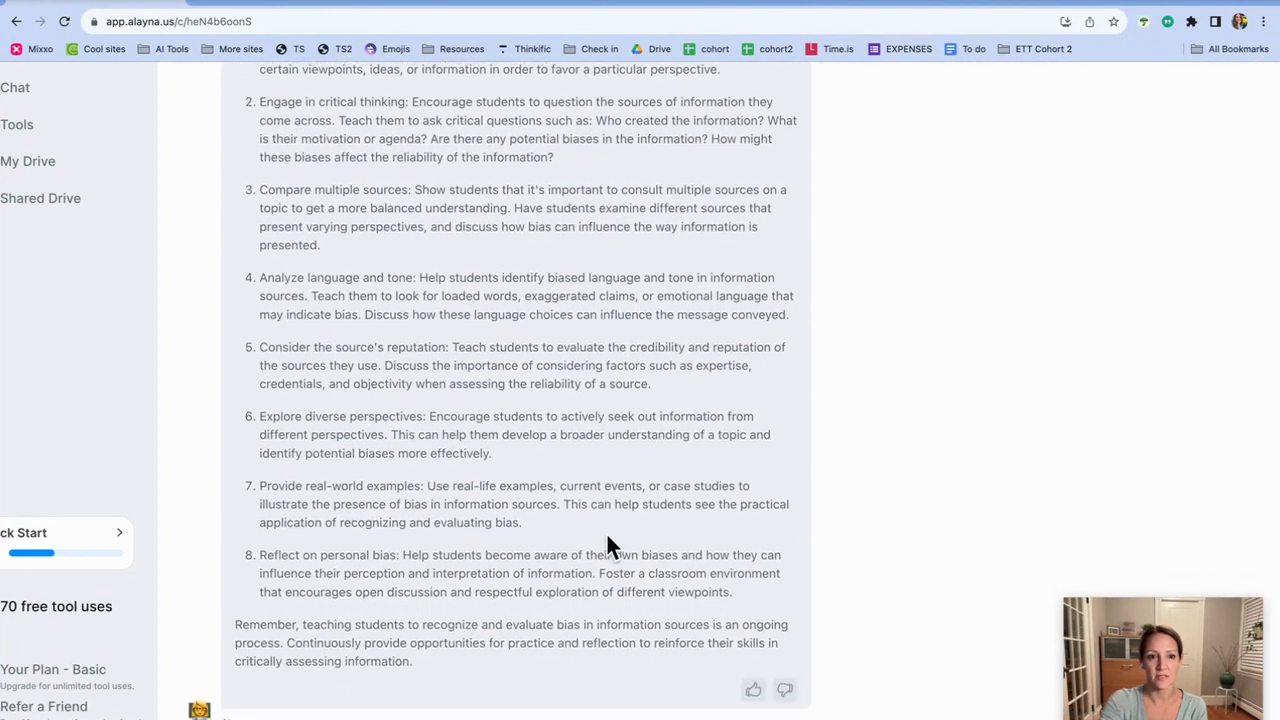
scroll(607, 540, up, 2)
scroll(606, 532, down, 3)
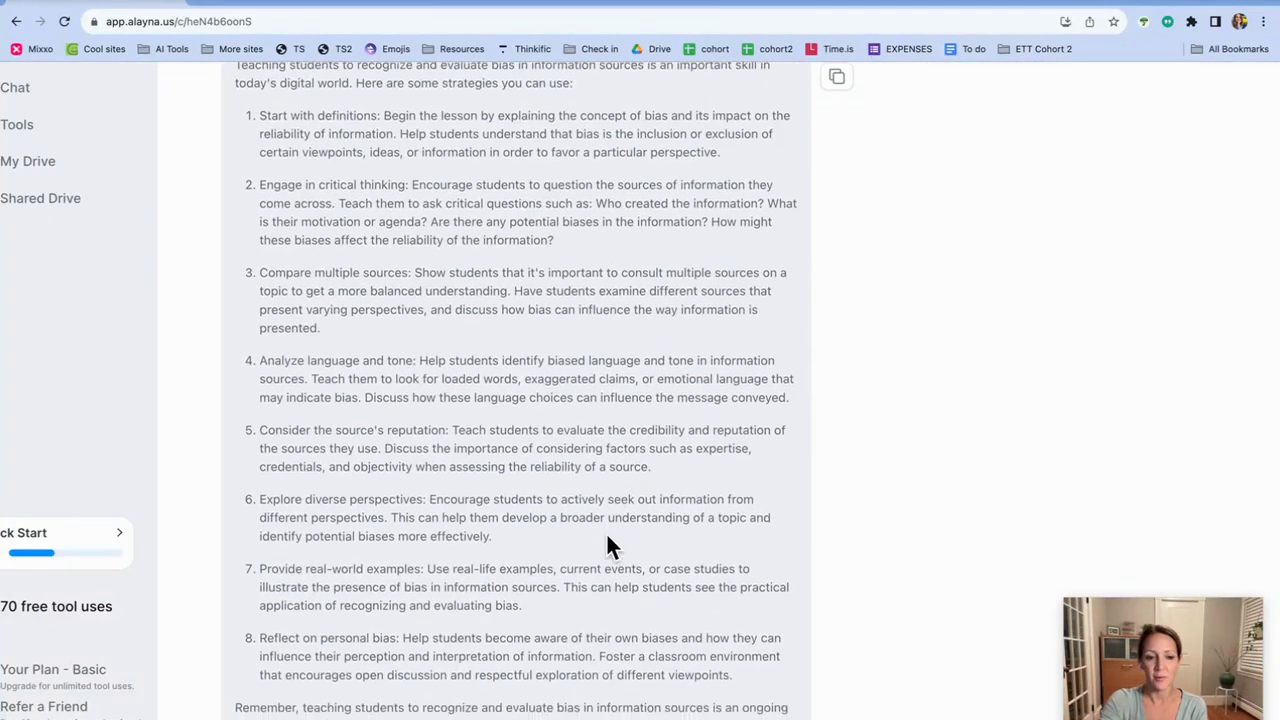
scroll(606, 532, down, 1)
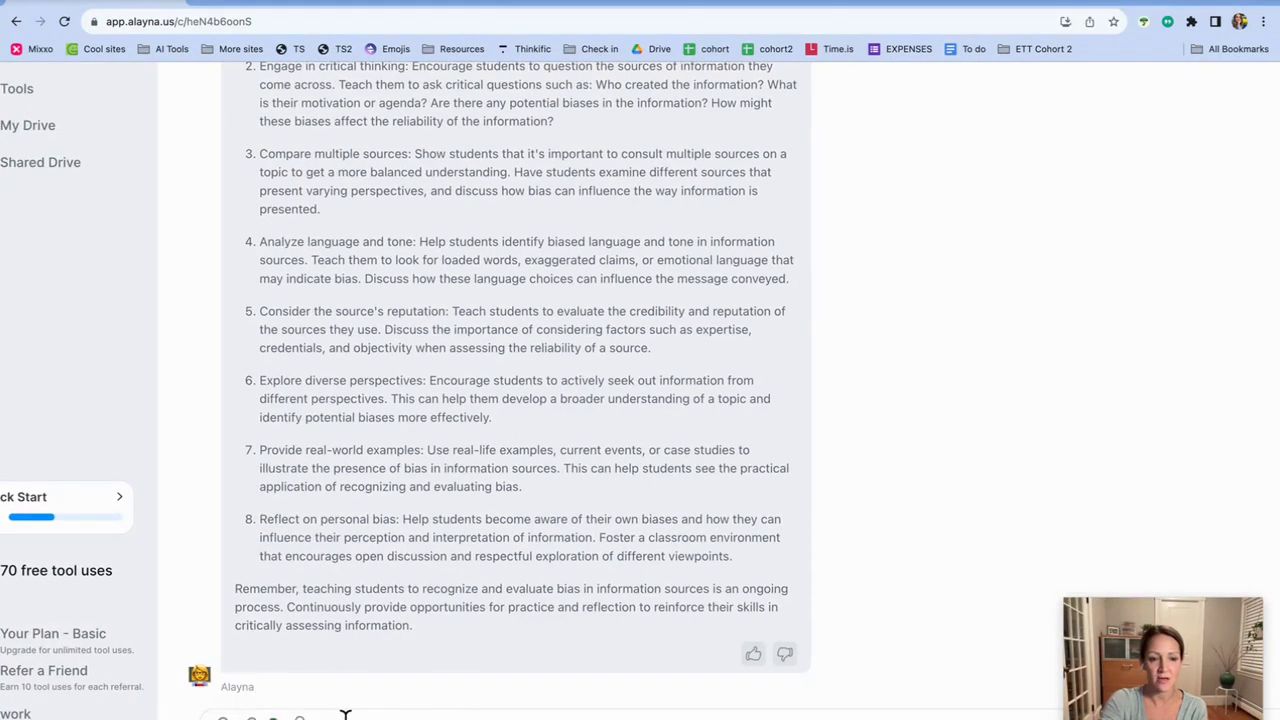
scroll(345, 714, down, 1)
scroll(365, 705, up, 3)
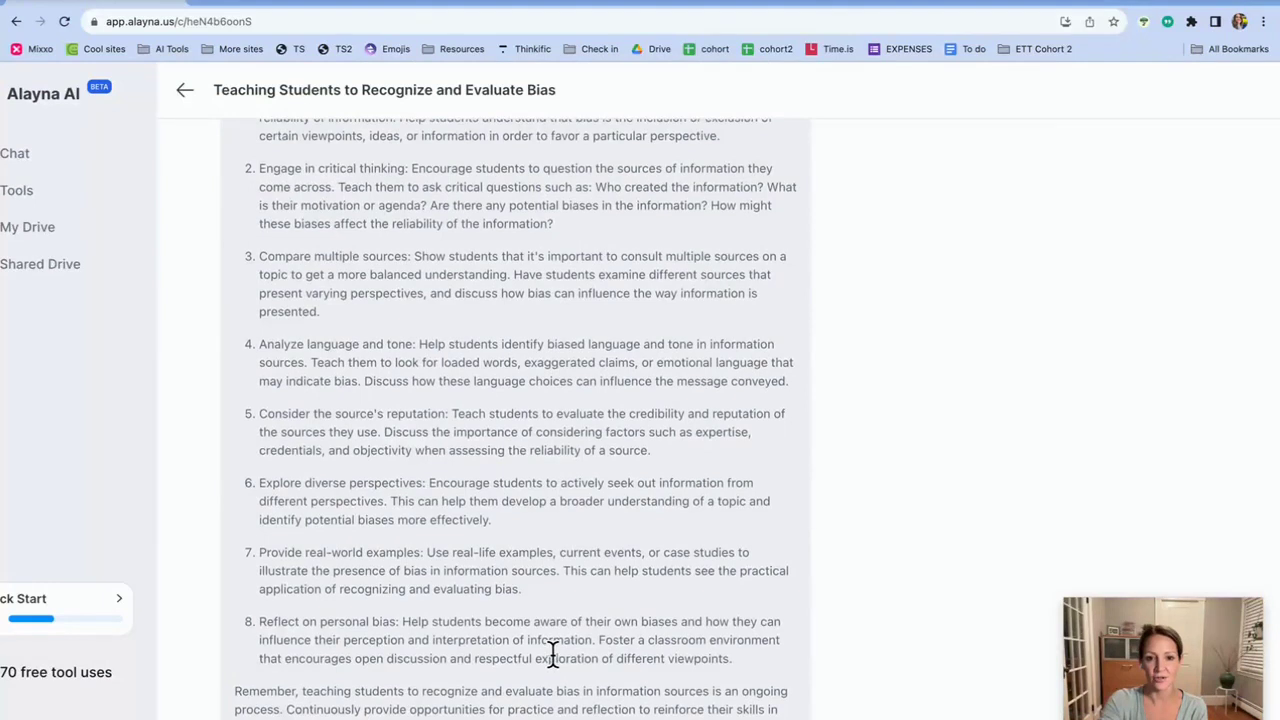
scroll(552, 652, up, 5)
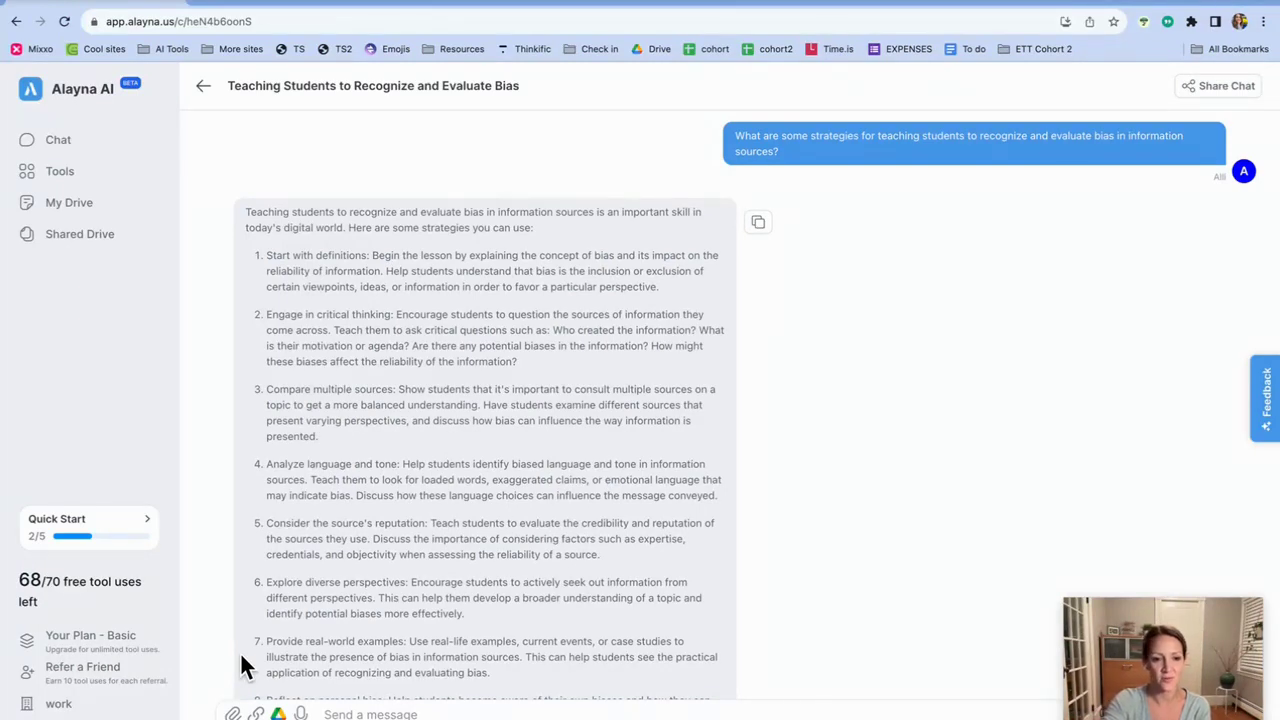
scroll(563, 495, down, 1)
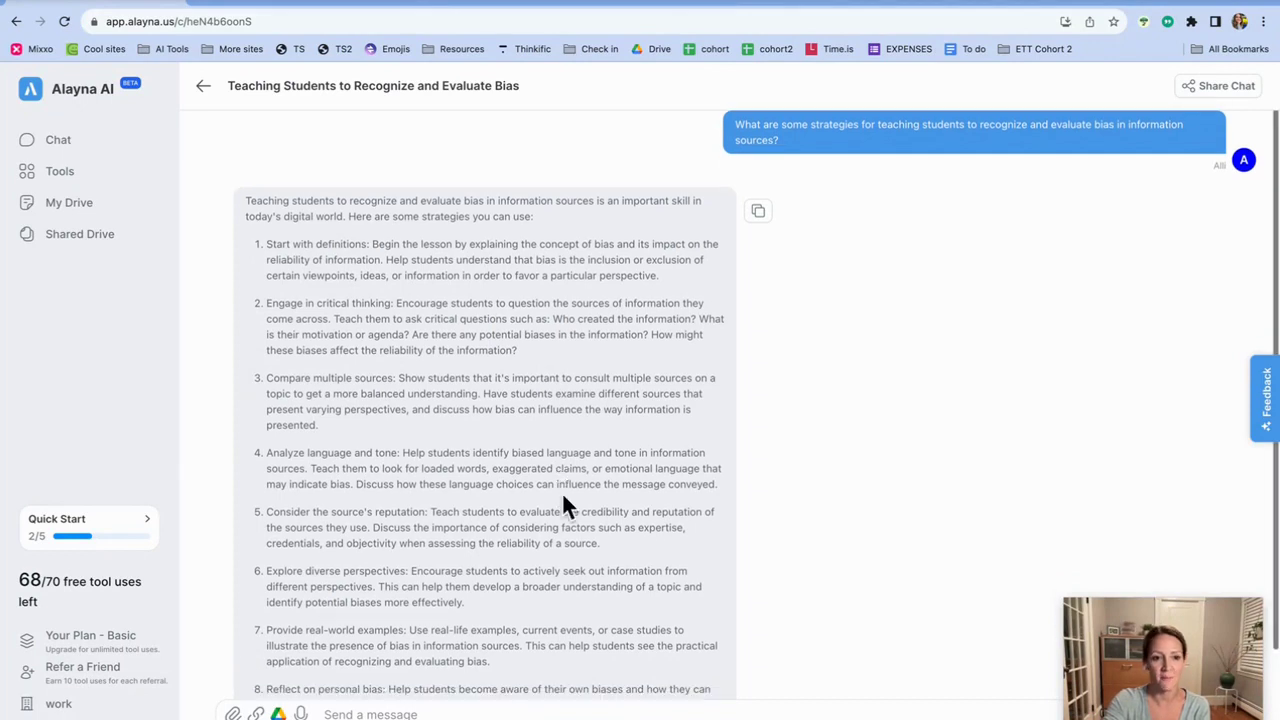
scroll(562, 500, down, 2)
scroll(562, 495, up, 2)
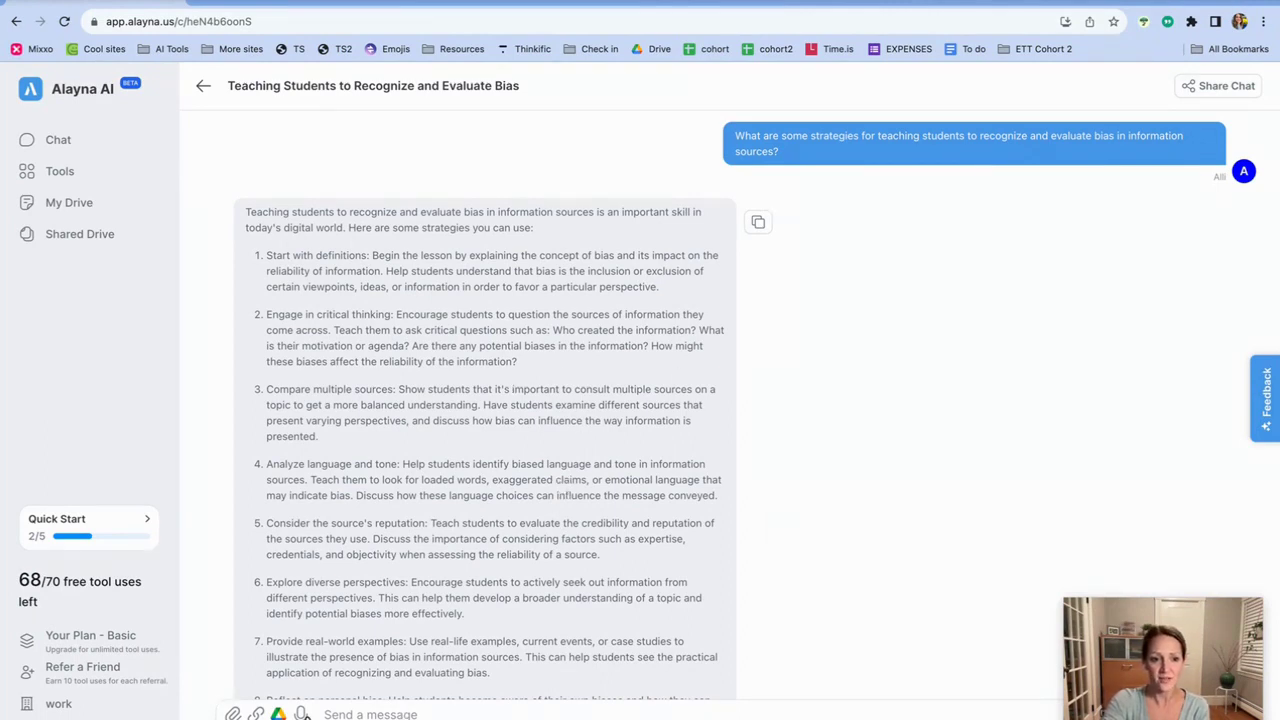
Return to the chat's main prompt menu and look through the other categories, such as exit tickets, field trips and IEP goals.
click(72, 146)
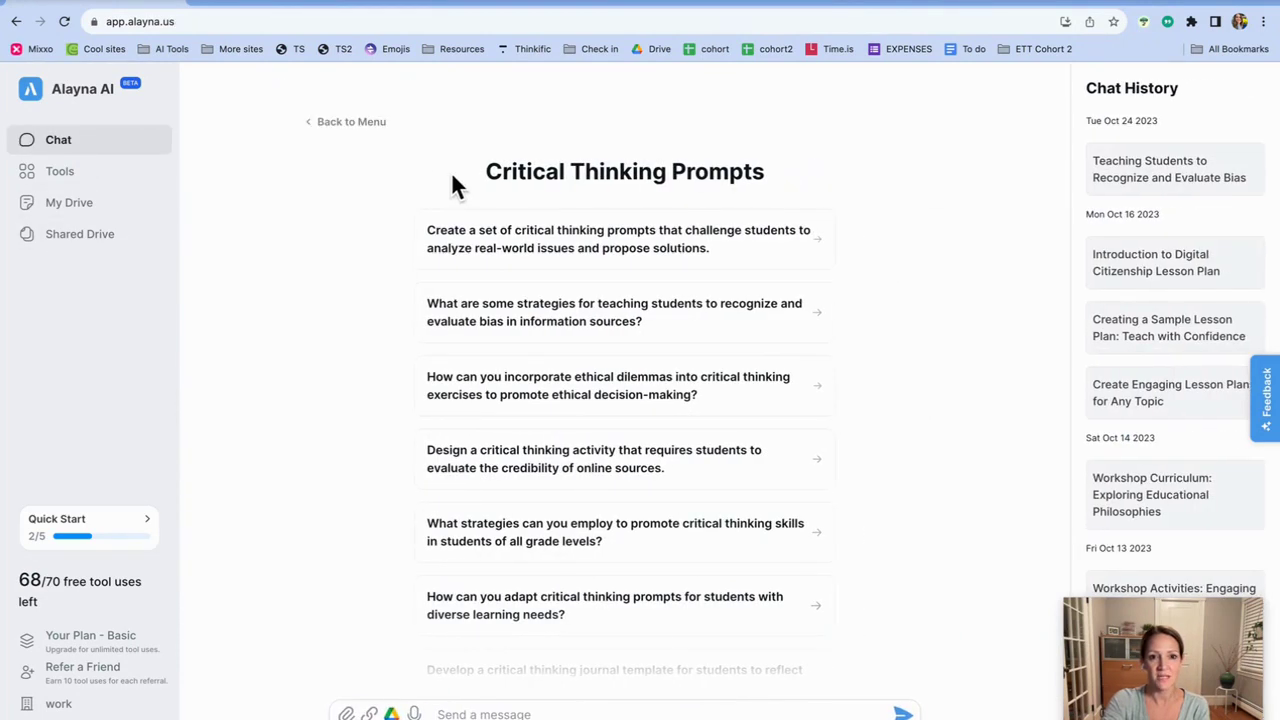
click(335, 123)
scroll(517, 199, down, 2)
scroll(517, 210, down, 5)
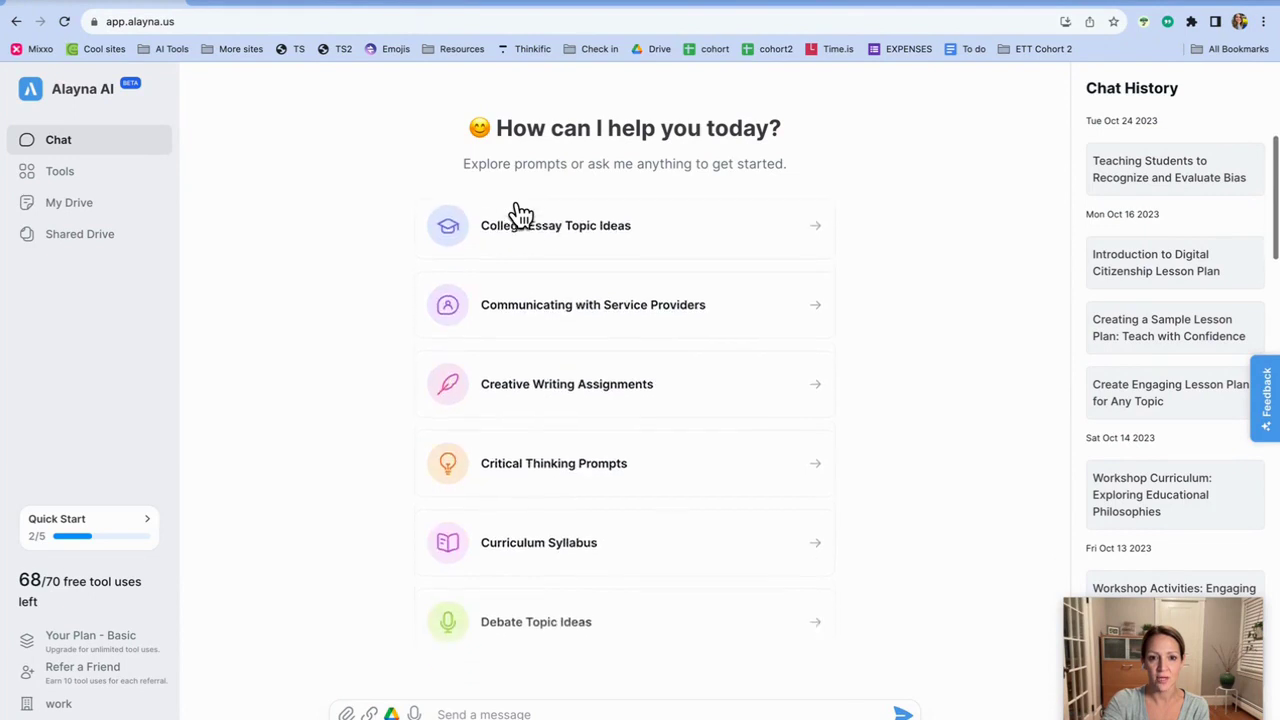
scroll(517, 208, down, 4)
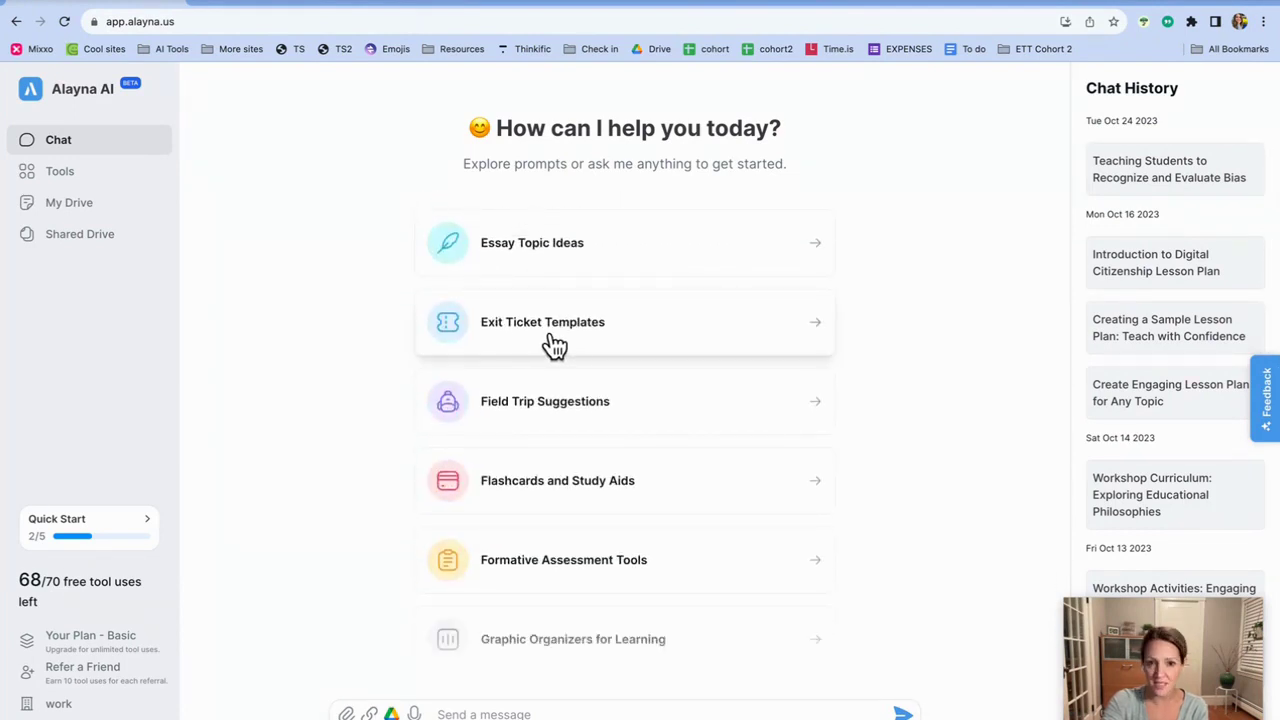
scroll(553, 347, down, 1)
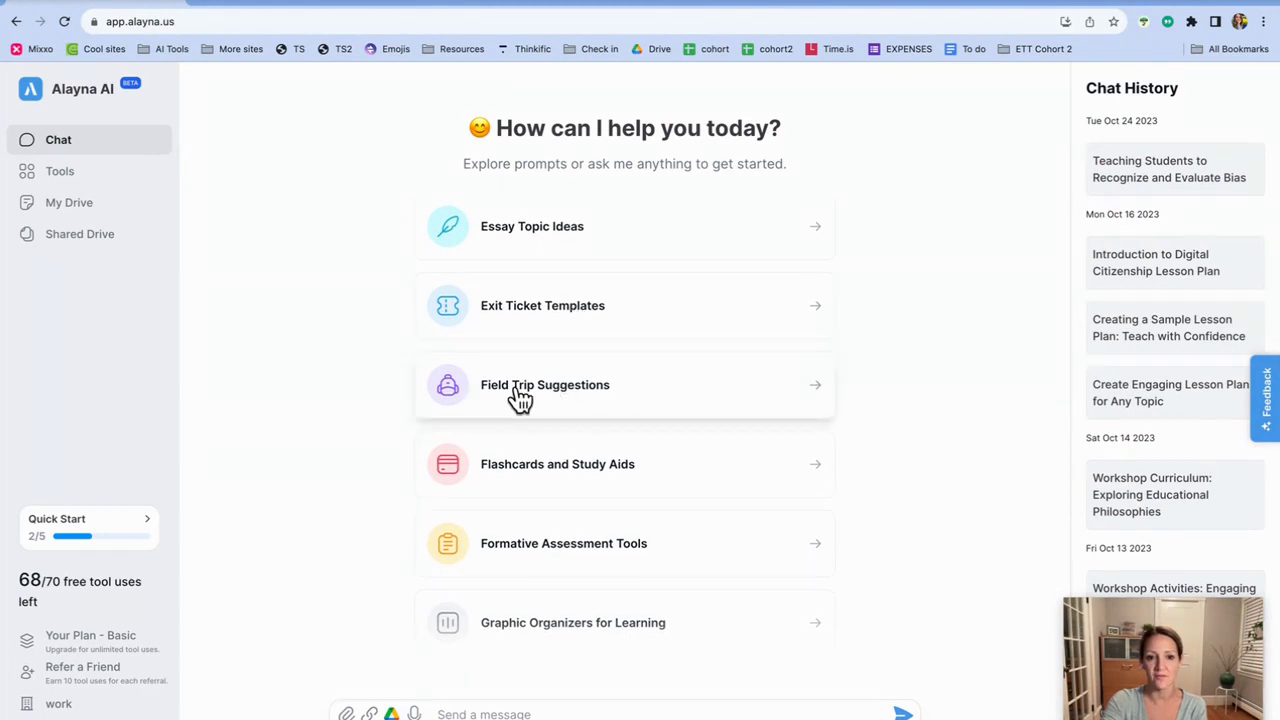
scroll(525, 398, down, 2)
scroll(542, 390, down, 2)
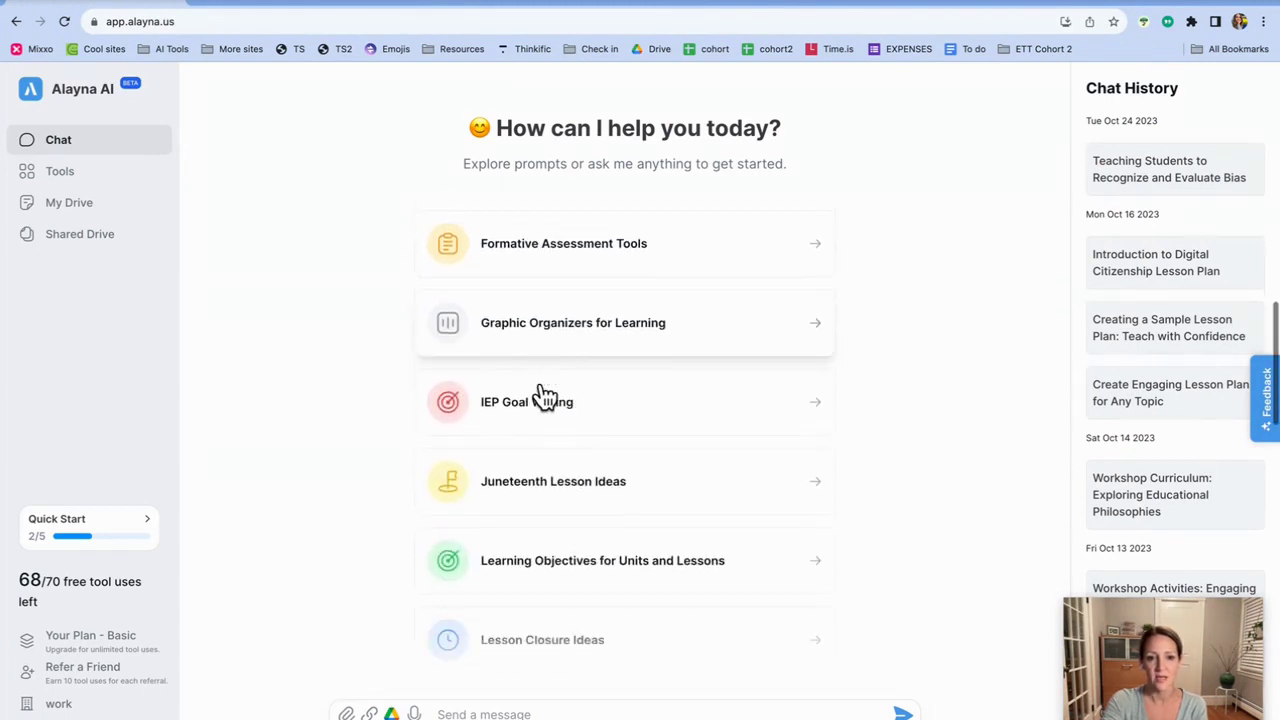
scroll(542, 390, up, 2)
scroll(338, 310, up, 1)
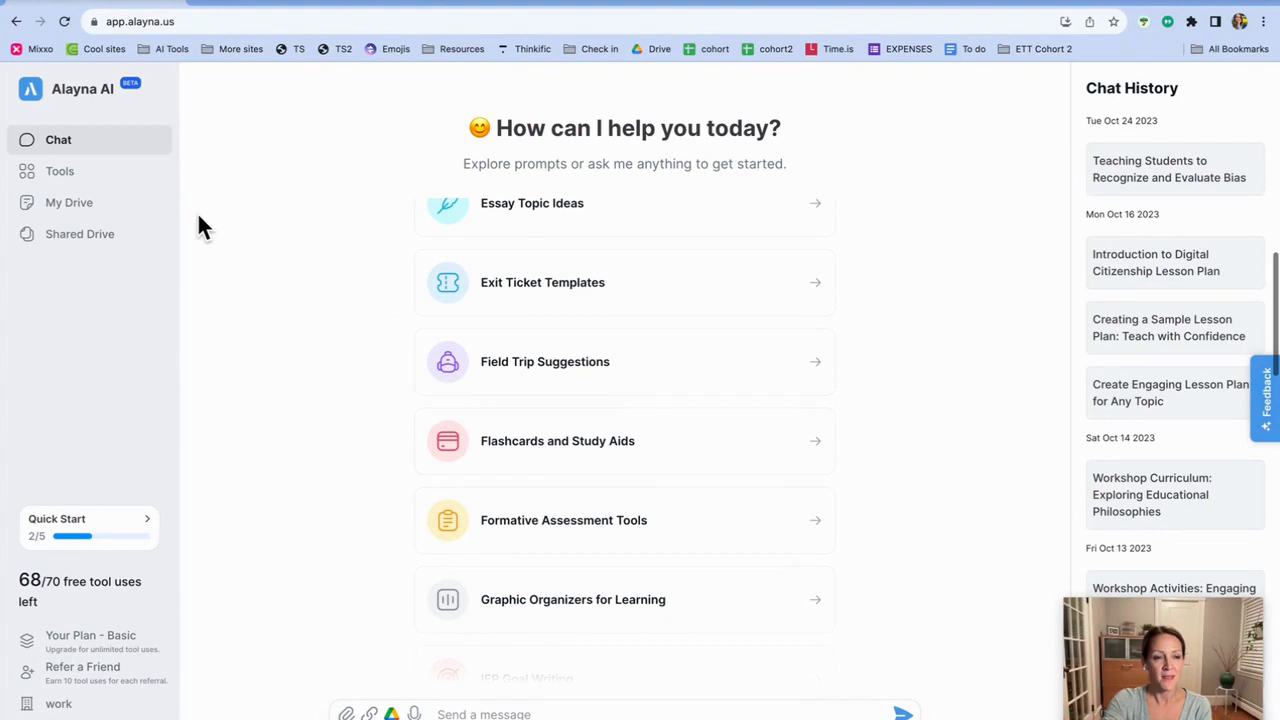
scroll(70, 168, up, 3)
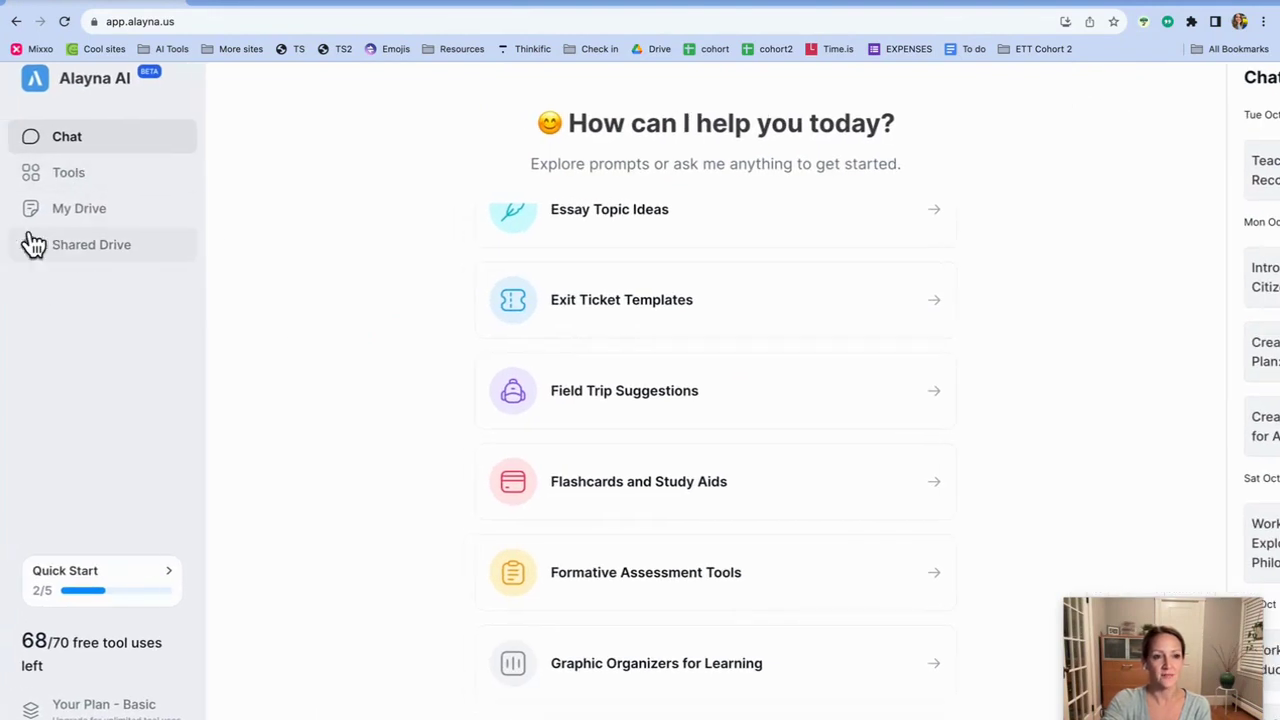
Open the Tools page and look through the full set of available teaching tools.
click(70, 178)
scroll(323, 240, up, 2)
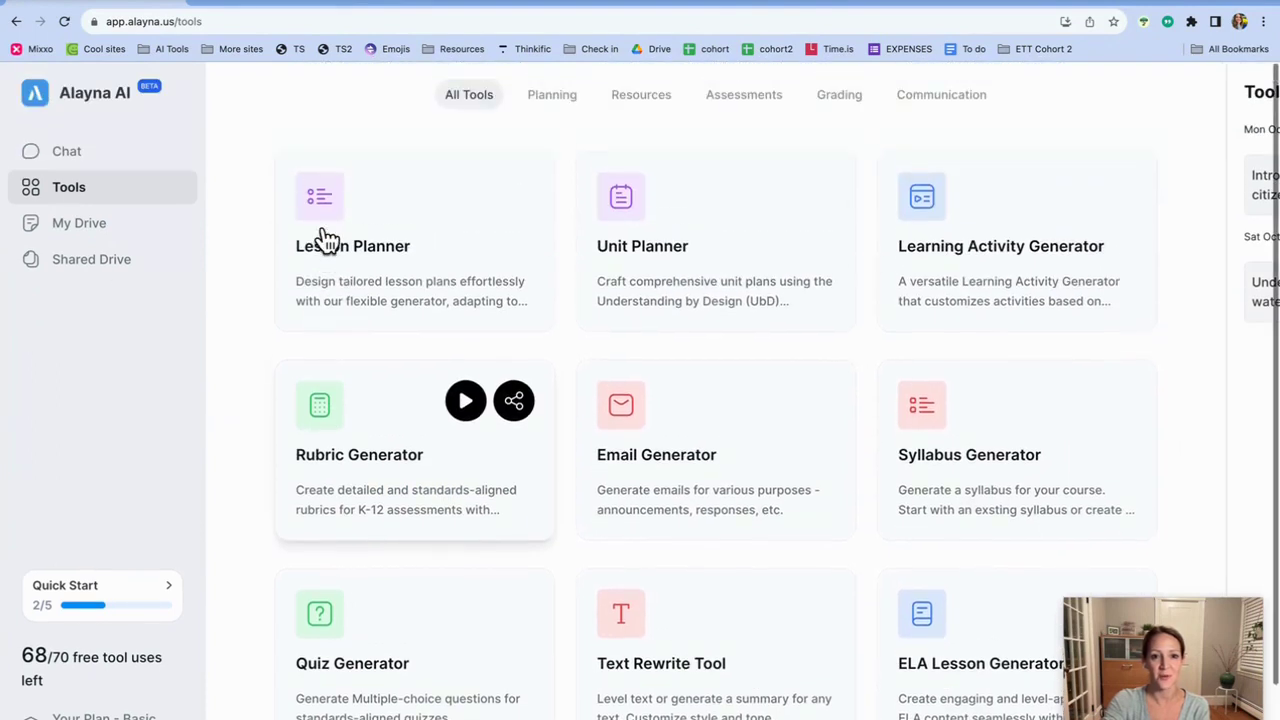
scroll(997, 257, down, 3)
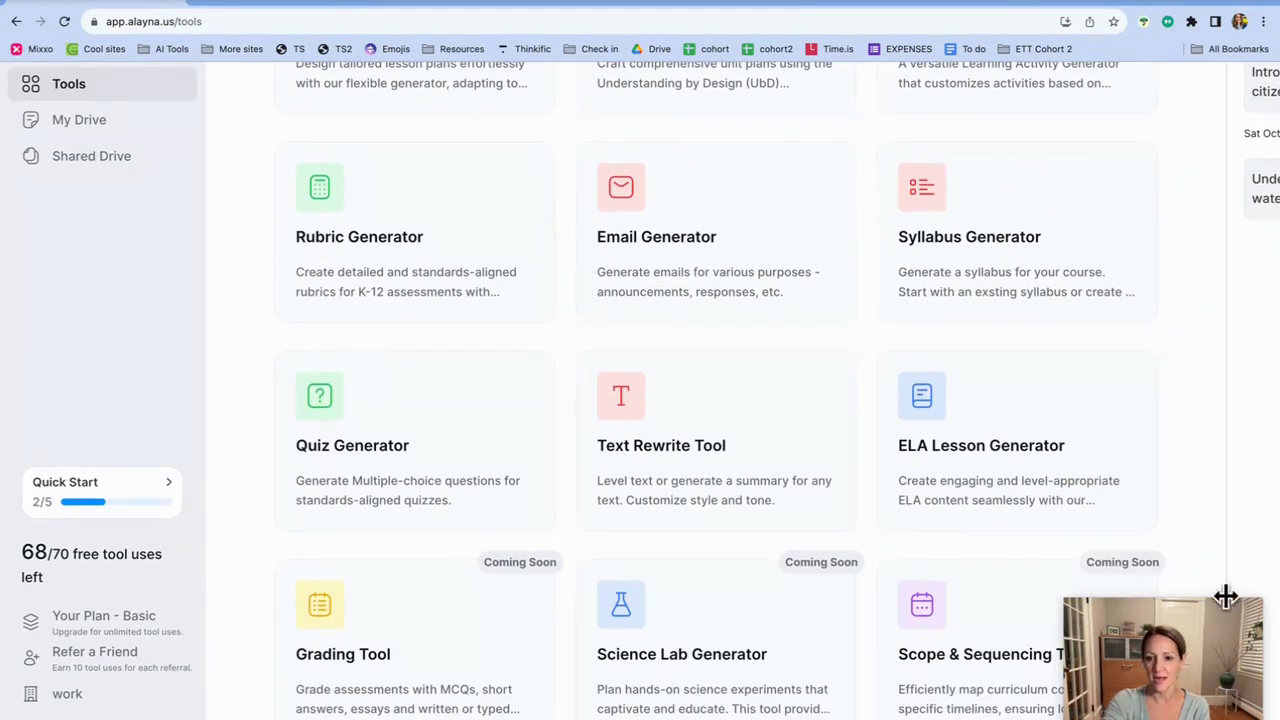
click(1253, 612)
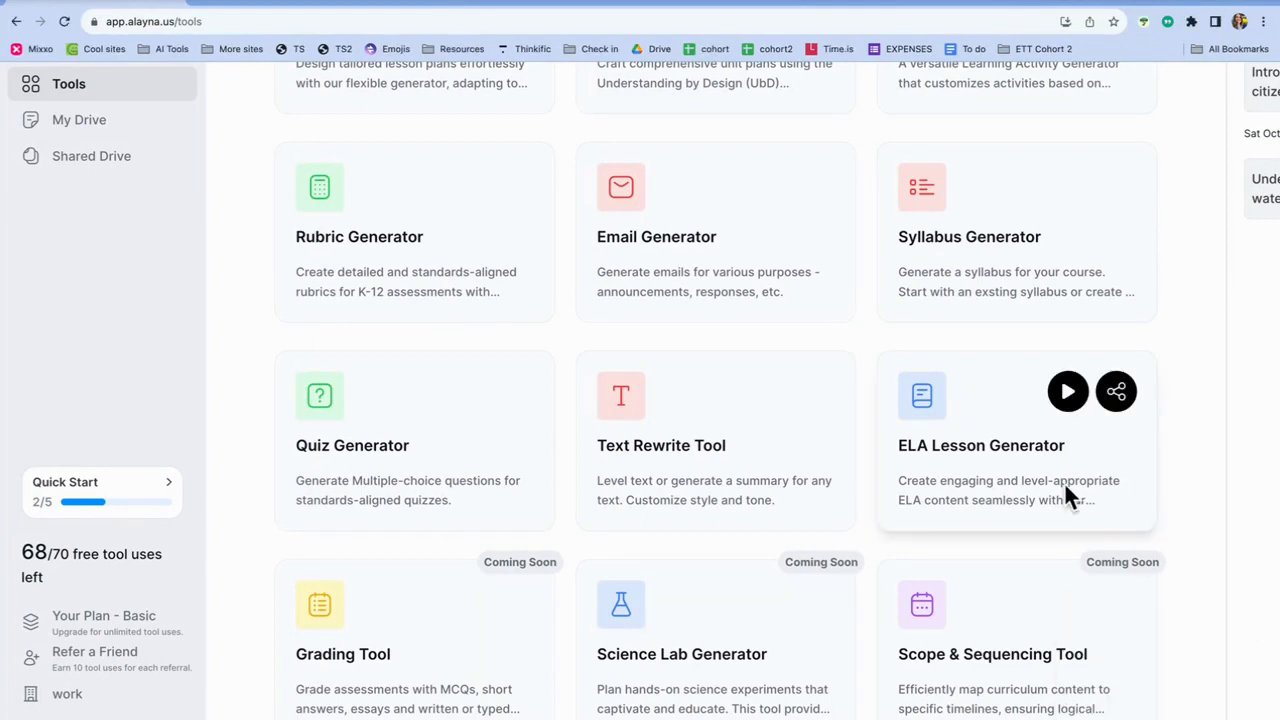
scroll(1068, 440, up, 3)
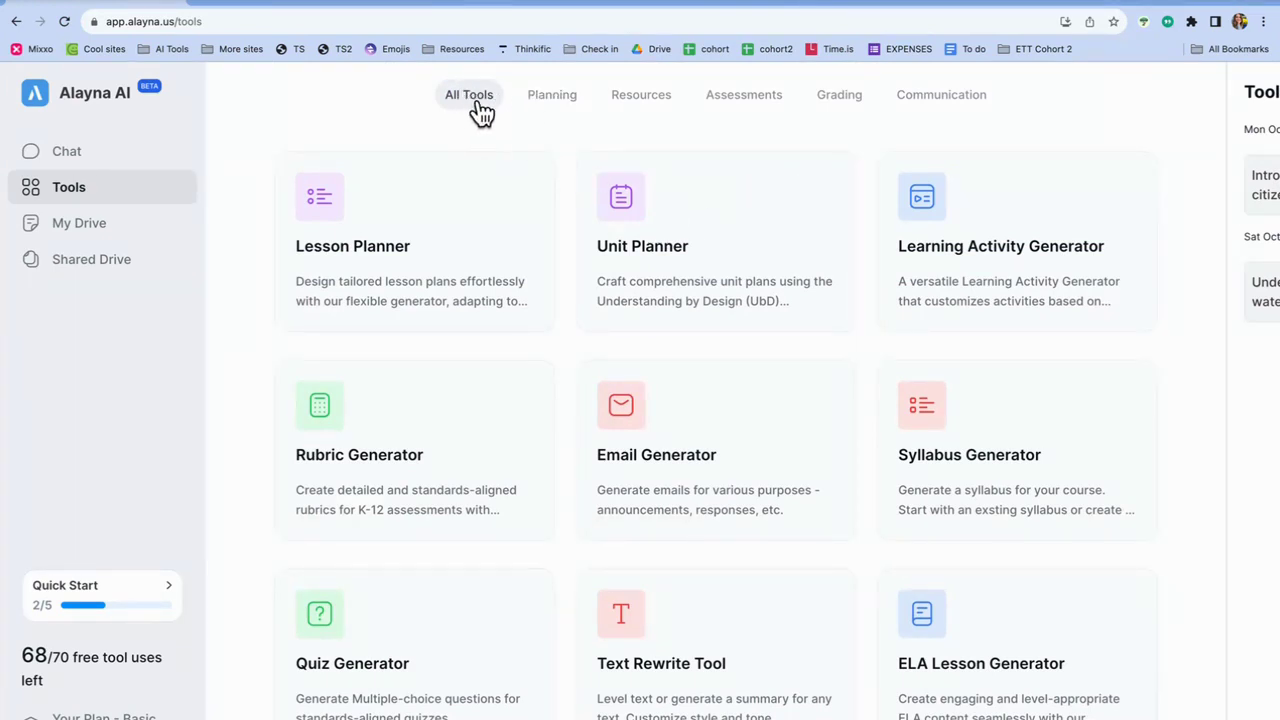
View the Planning and Resources tool categories, and open the Rubric Generator from the Assessments category.
click(557, 100)
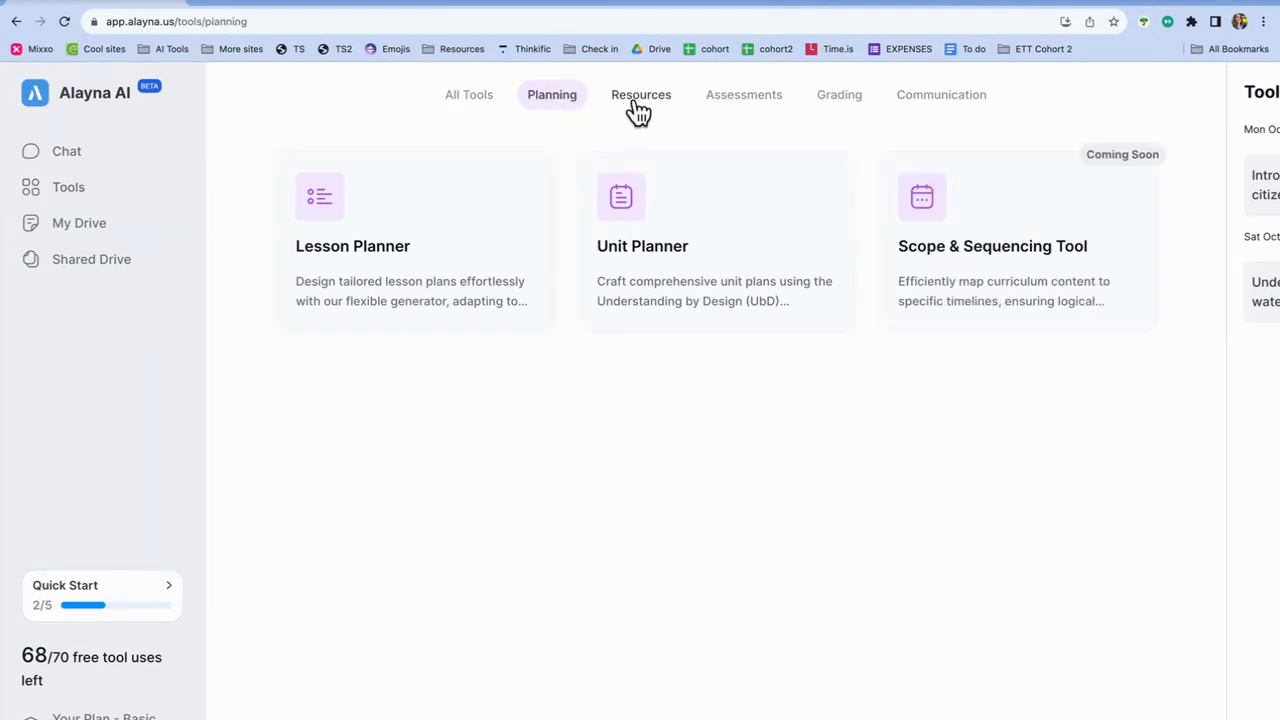
click(642, 104)
click(731, 104)
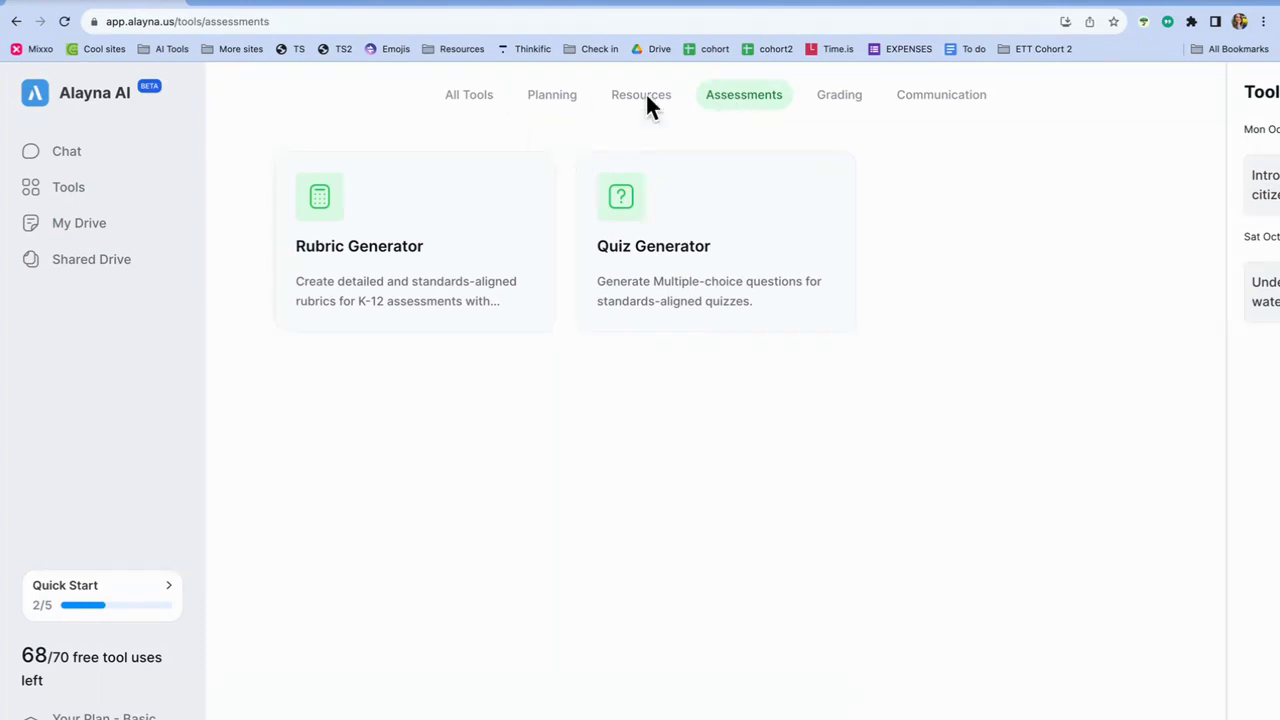
mouse_move(495, 168)
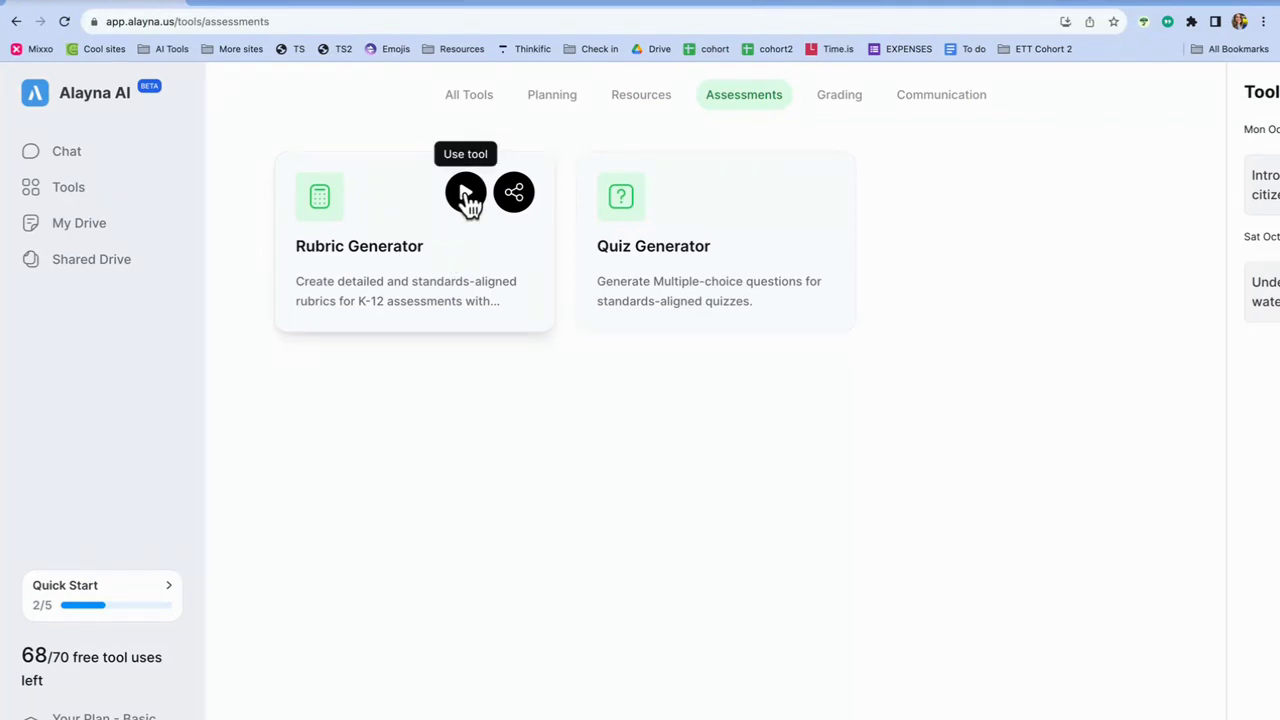
click(467, 197)
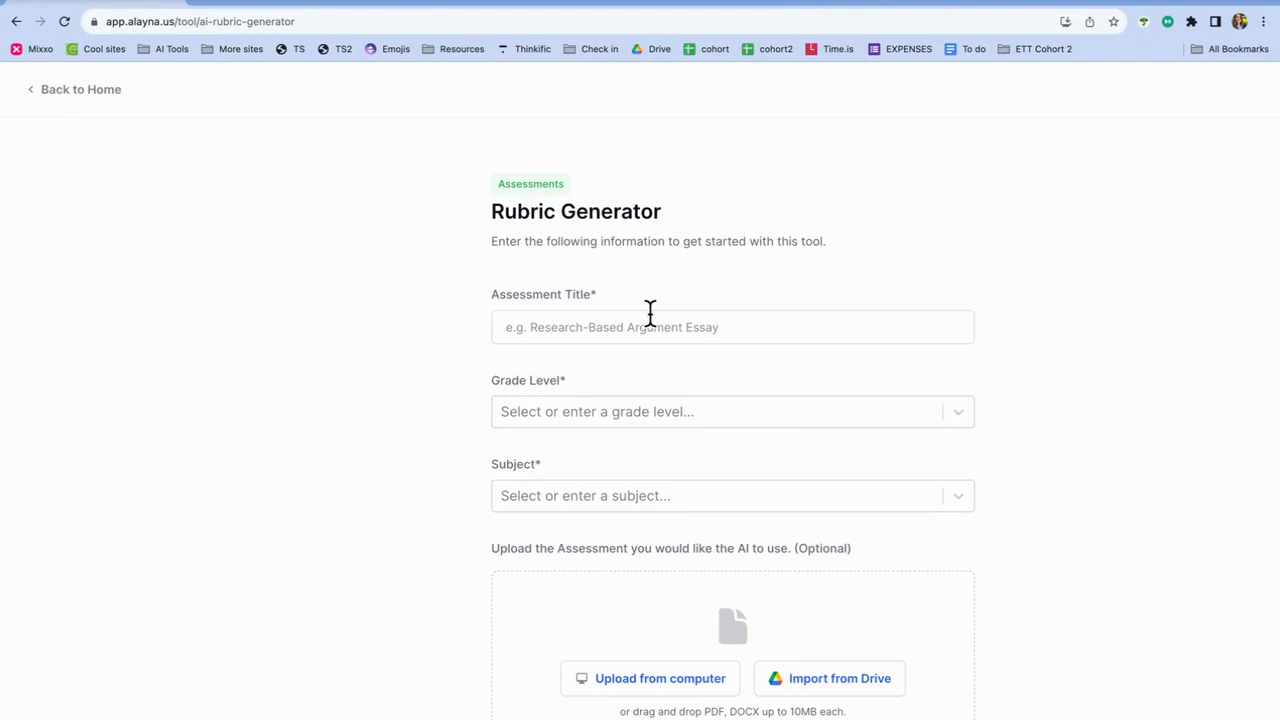
Enter "Essay on the first chapter of To Kill A mockingbird" as the assessment title.
scroll(677, 314, down, 1)
scroll(677, 314, up, 3)
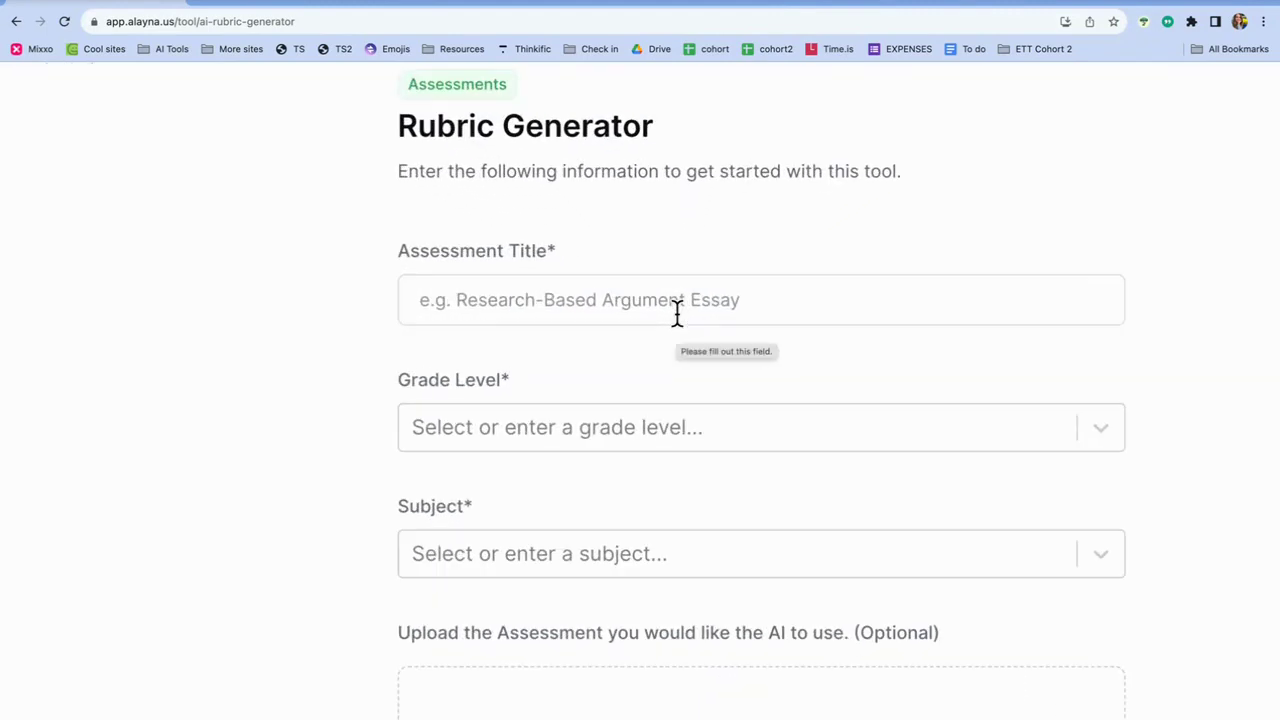
scroll(677, 314, right, 3)
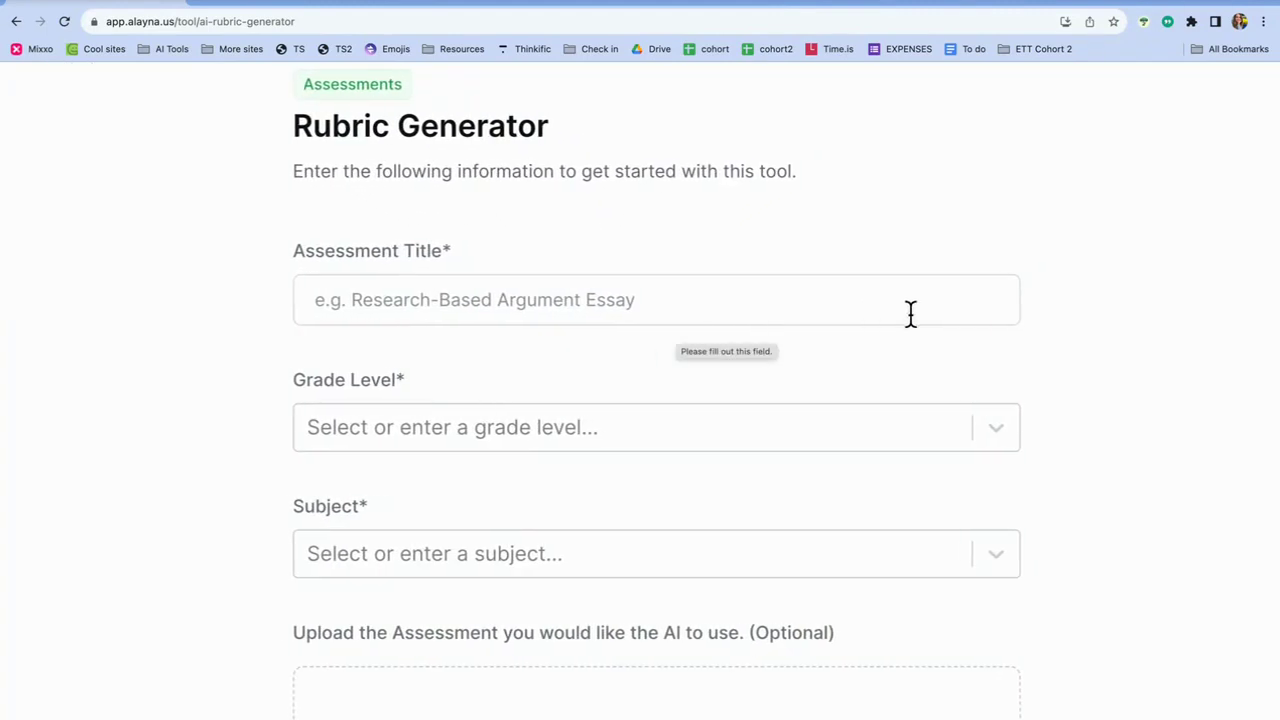
scroll(910, 314, right, 1)
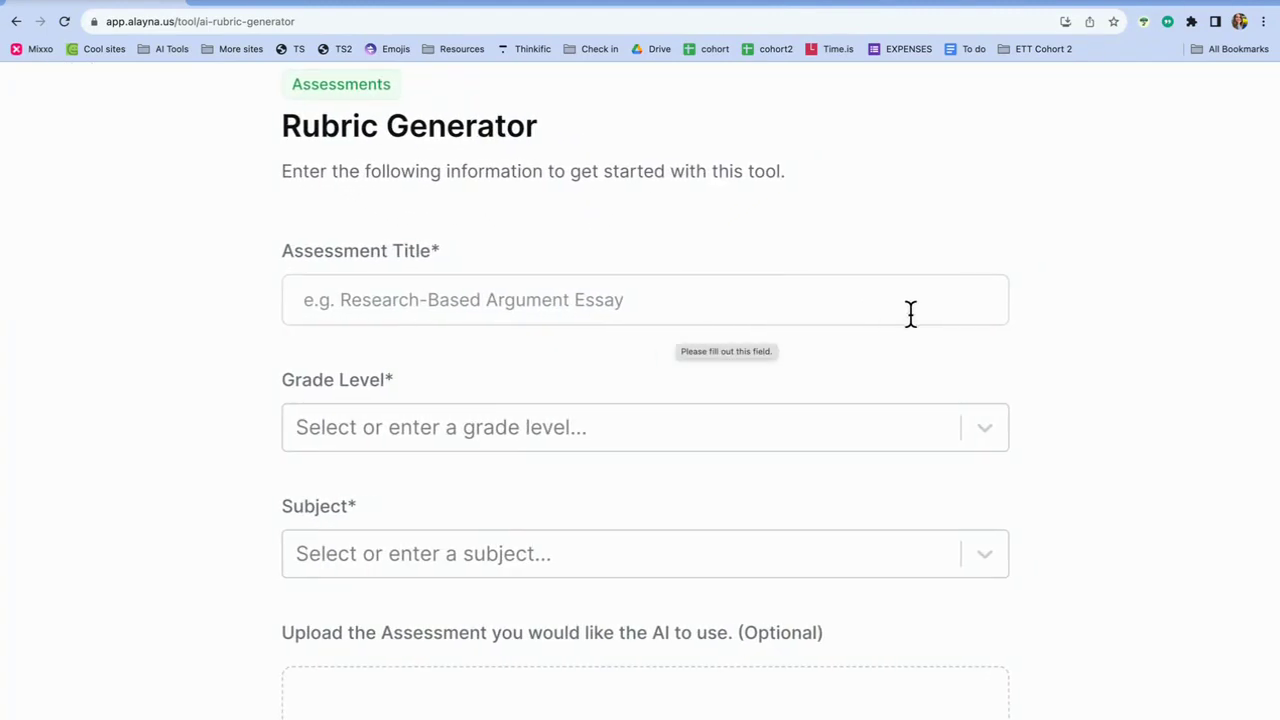
click(707, 293)
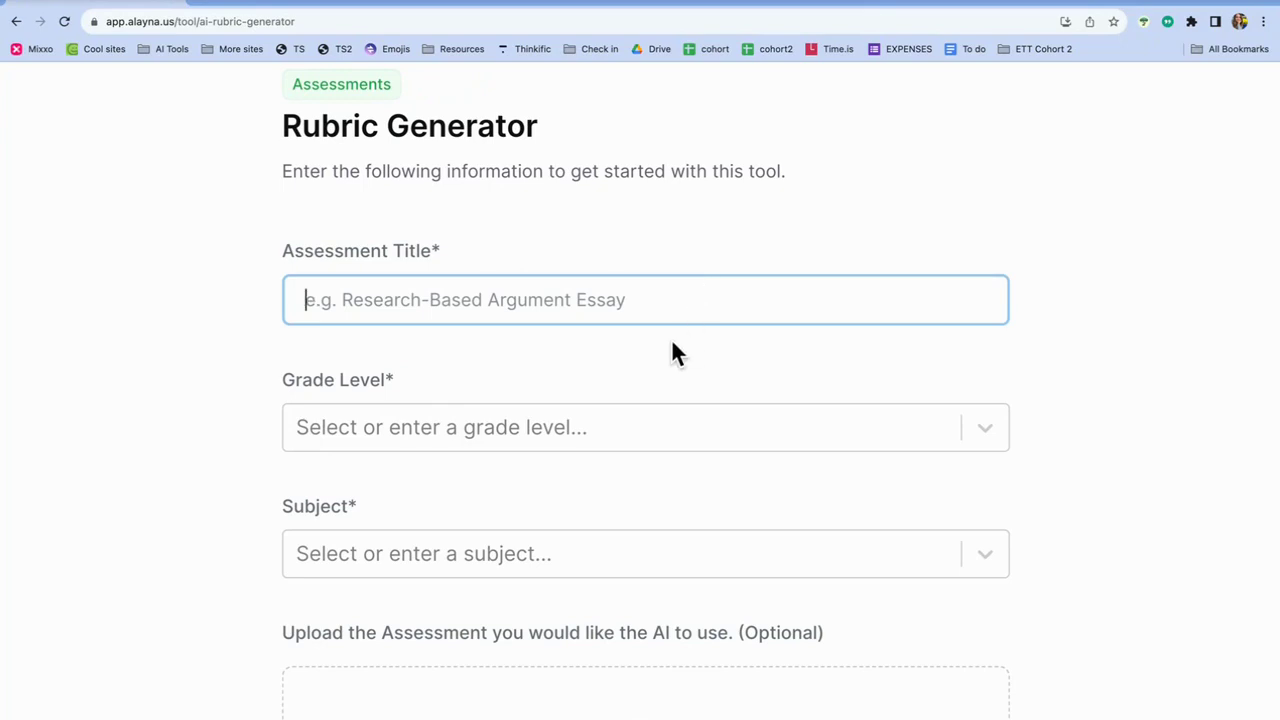
text(Eassy )
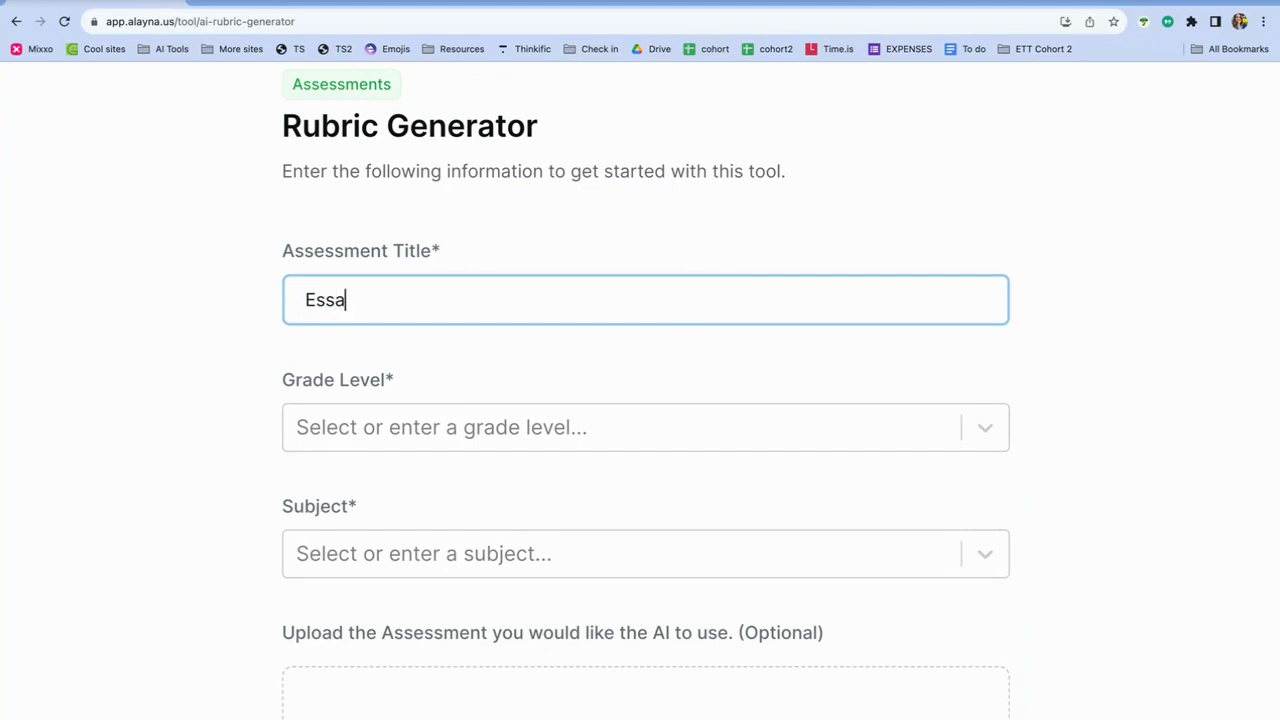
text(on the first chapt)
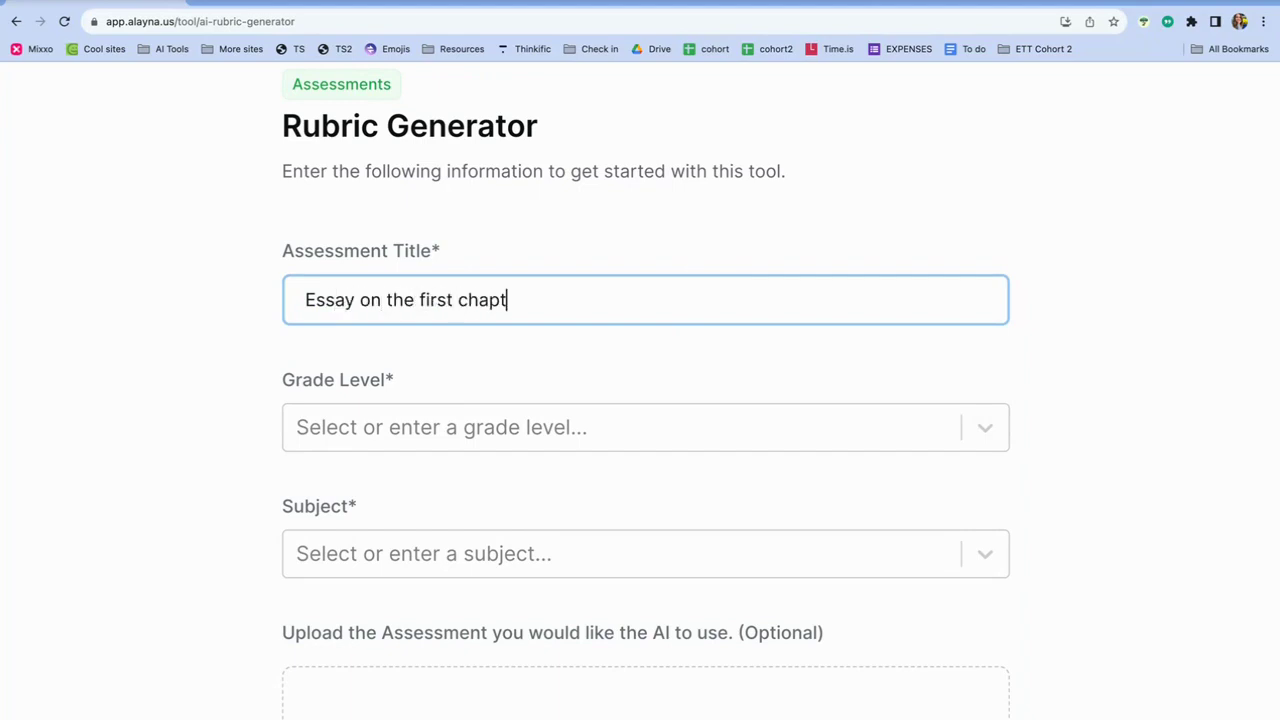
text(er of To Kill)
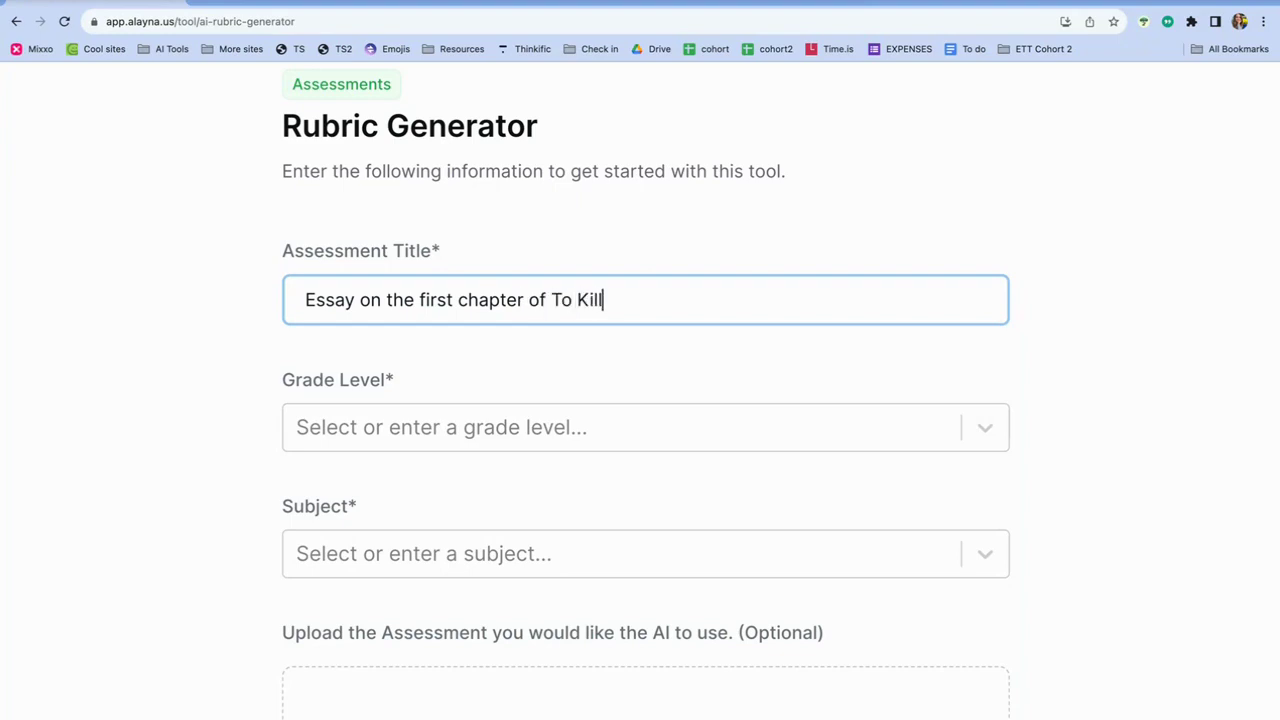
text( A mockingbir)
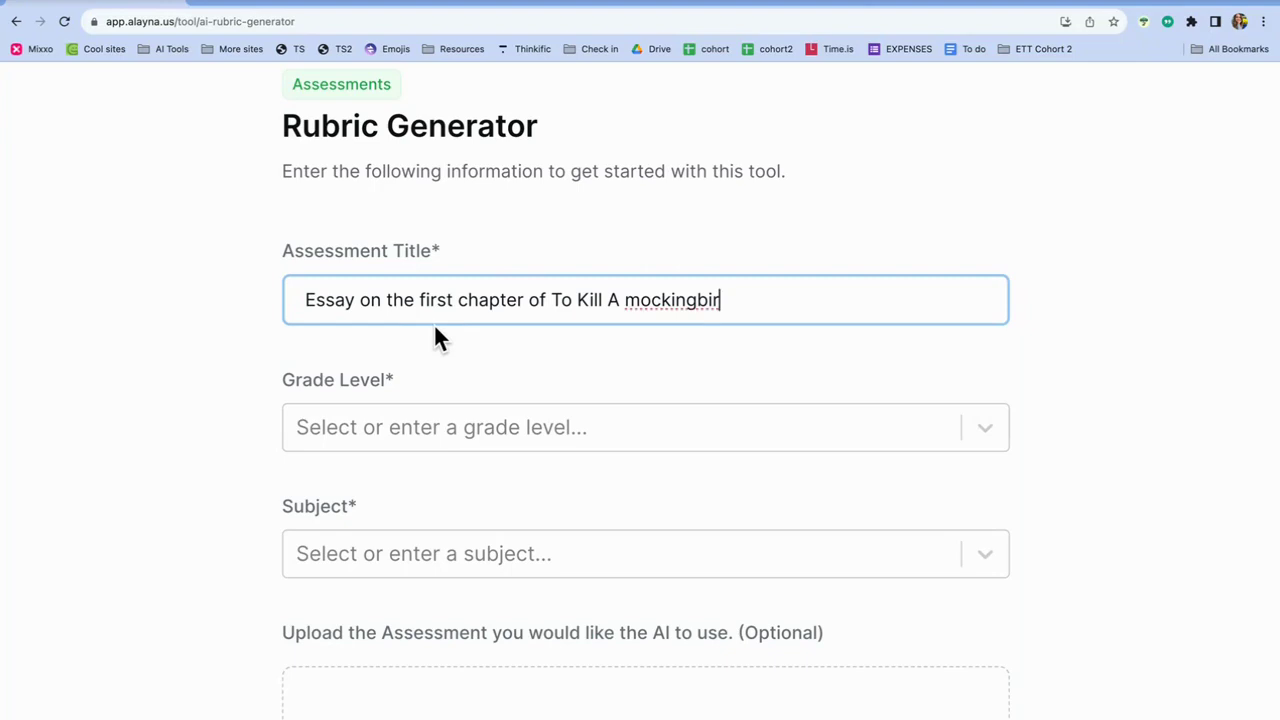
text(d)
Set the grade level to Grade 6 and the subject to Language arts.
click(420, 425)
scroll(403, 560, down, 3)
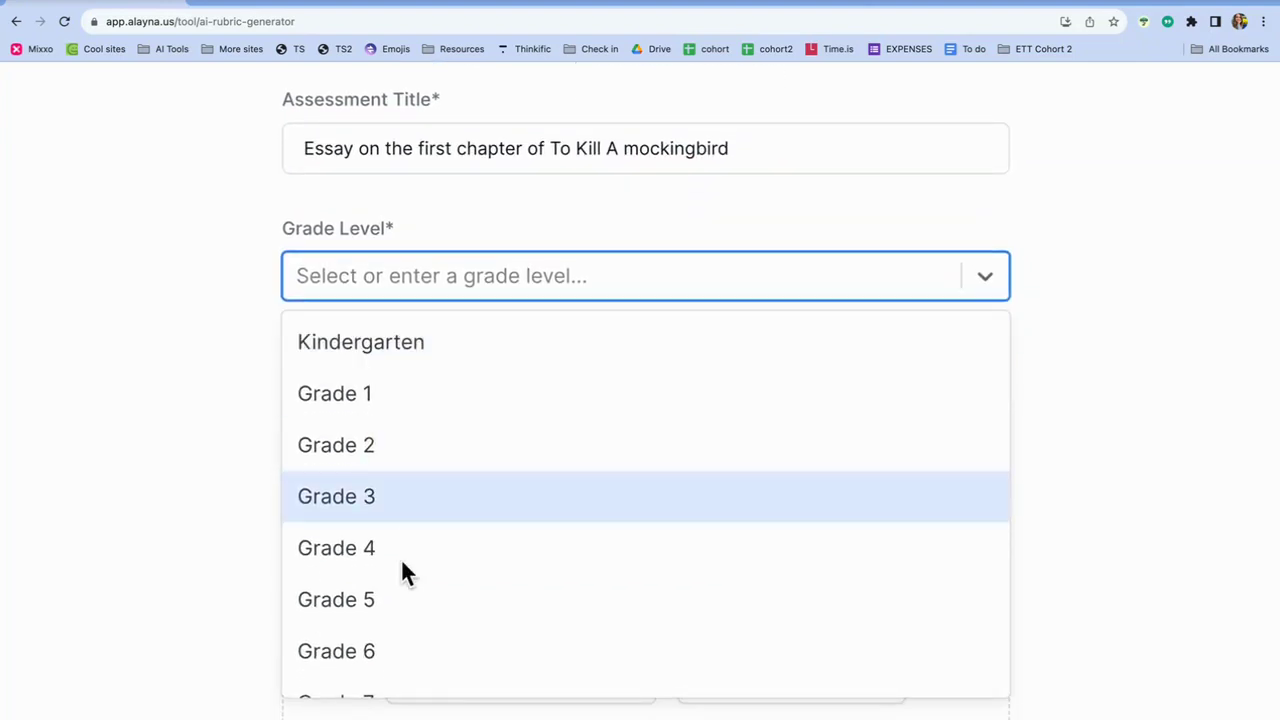
click(394, 651)
scroll(456, 505, down, 3)
click(531, 266)
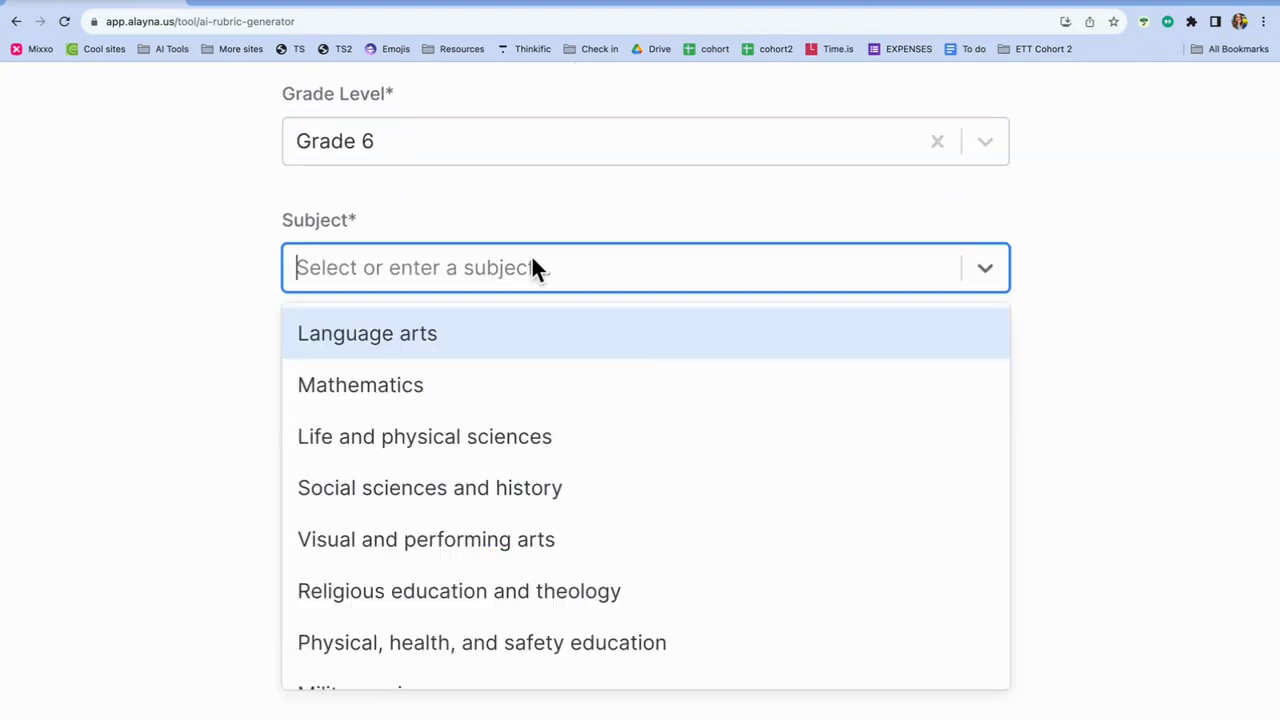
click(517, 324)
Review the optional assessment upload, submit the form without a file, and dismiss the tour greeting.
scroll(517, 325, down, 2)
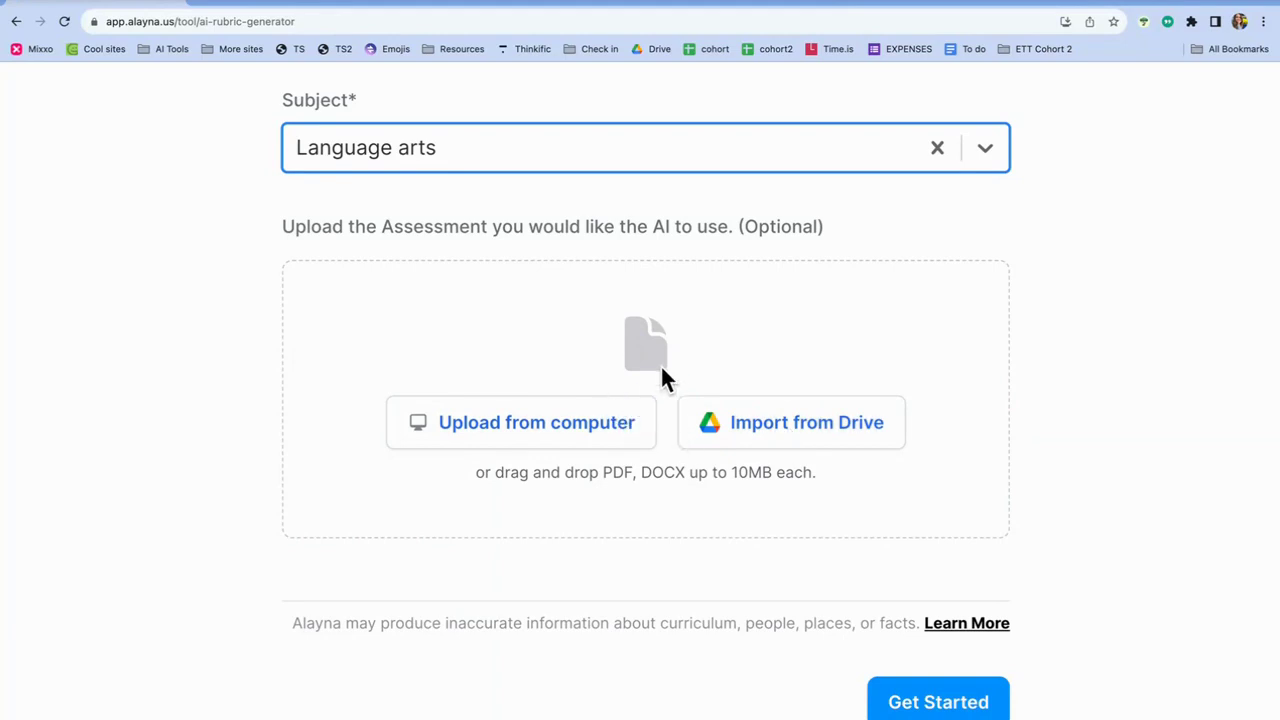
key(ctrl+minus)
key(ctrl+minus)
key(ctrl+minus)
scroll(766, 386, down, 1)
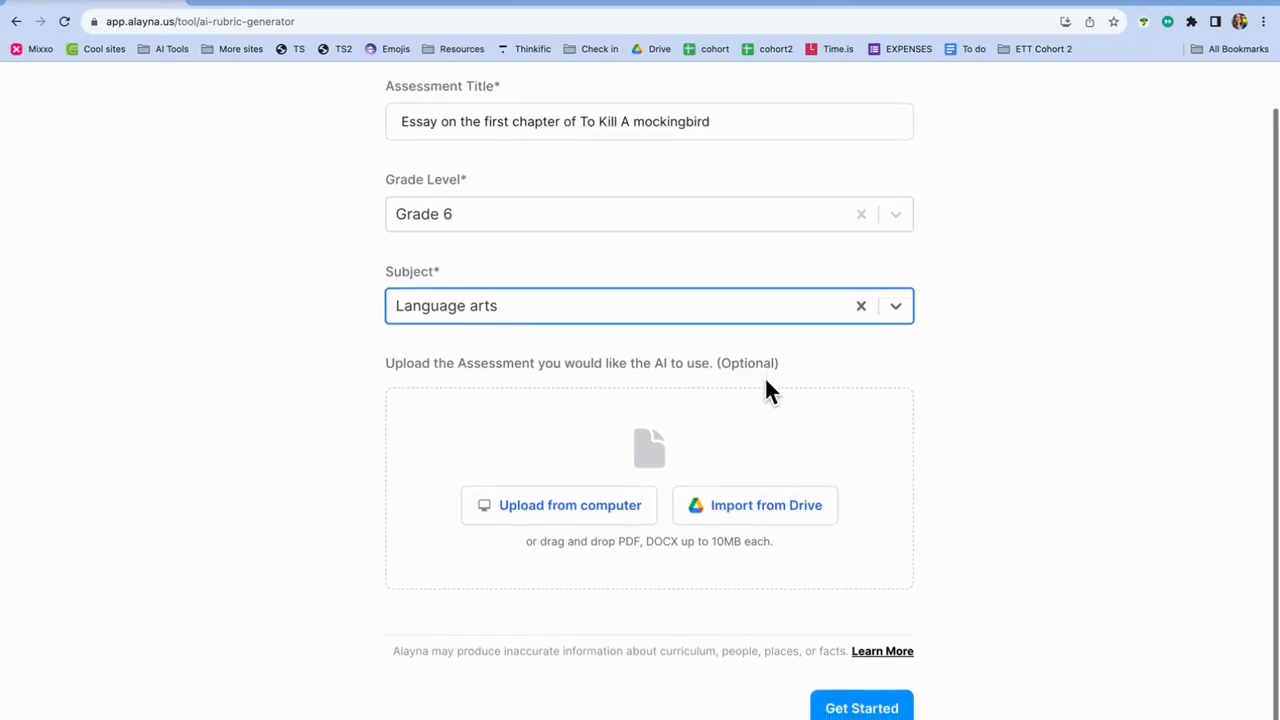
scroll(905, 557, up, 1)
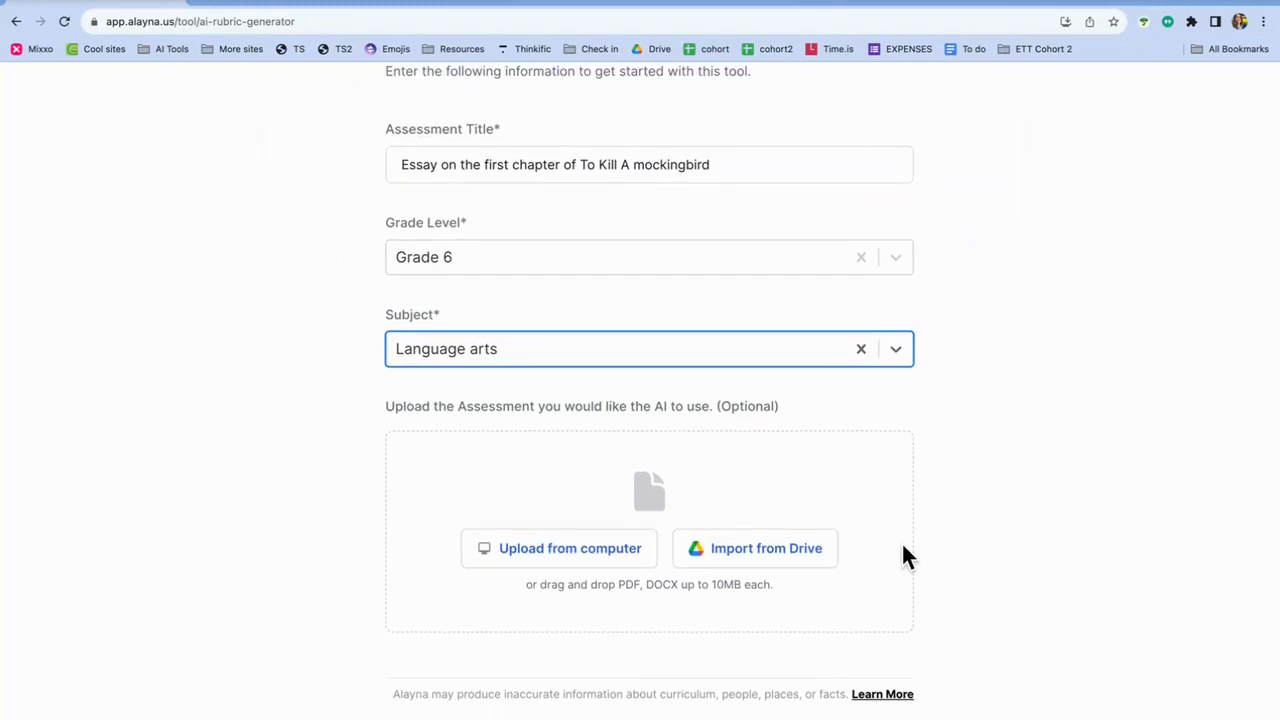
scroll(830, 574, down, 1)
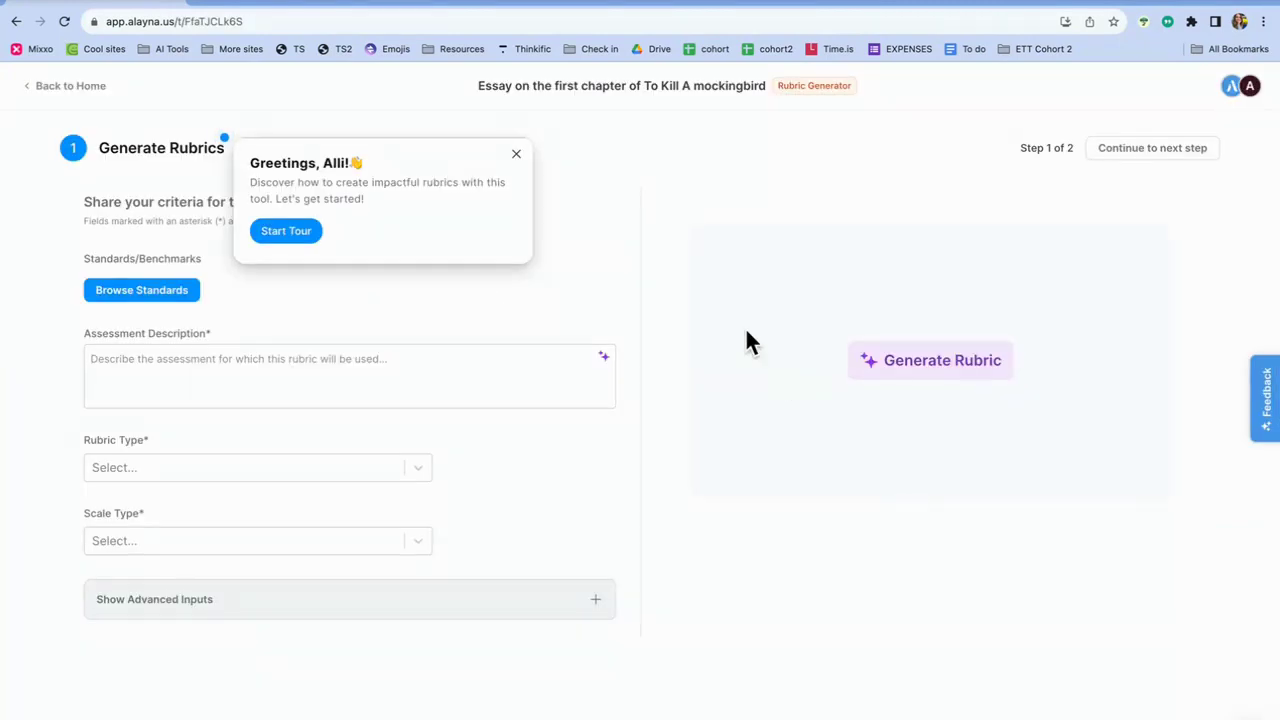
click(516, 156)
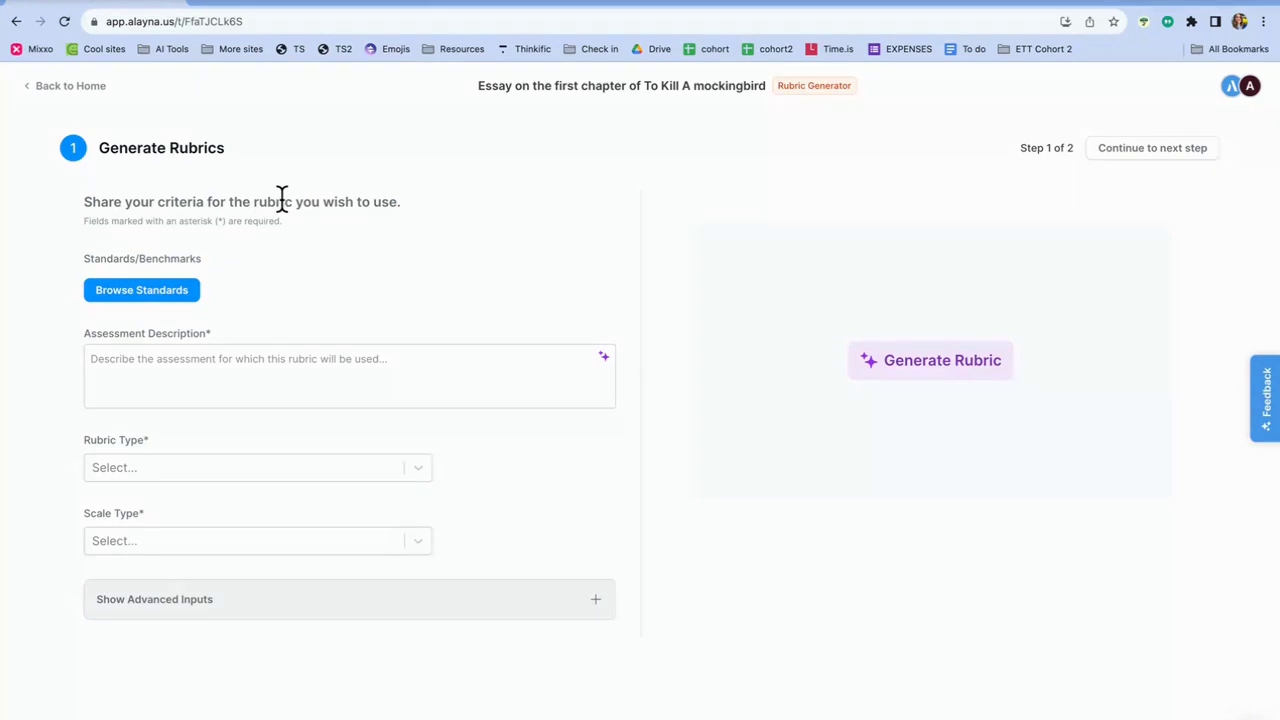
Browse the standards and choose Common Core State Standards as the source of the standard set.
click(176, 293)
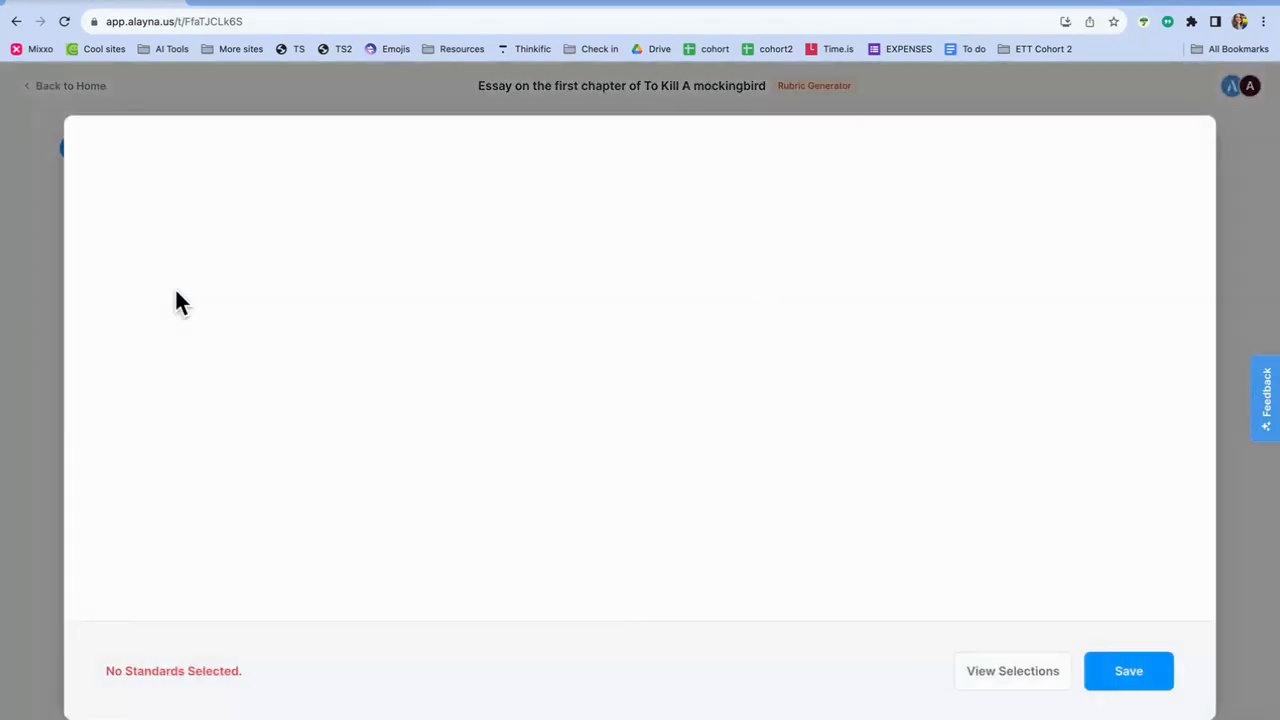
click(516, 231)
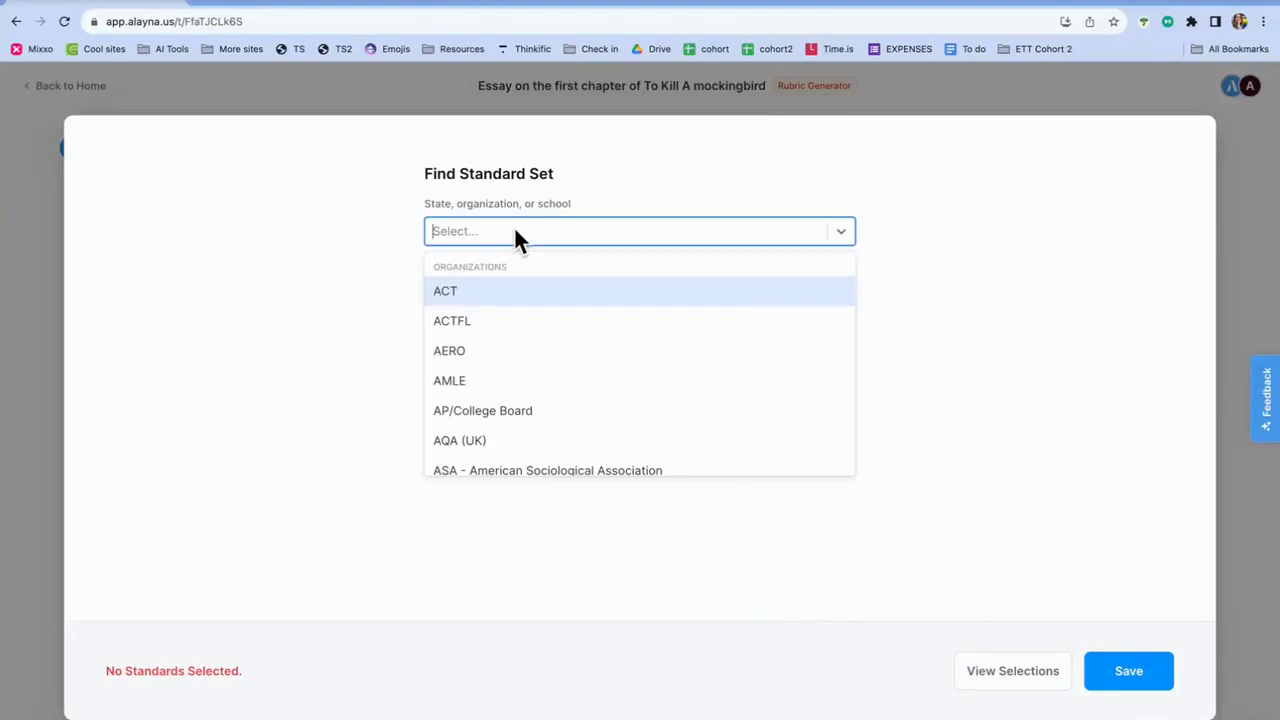
scroll(527, 320, down, 10)
scroll(527, 320, down, 10)
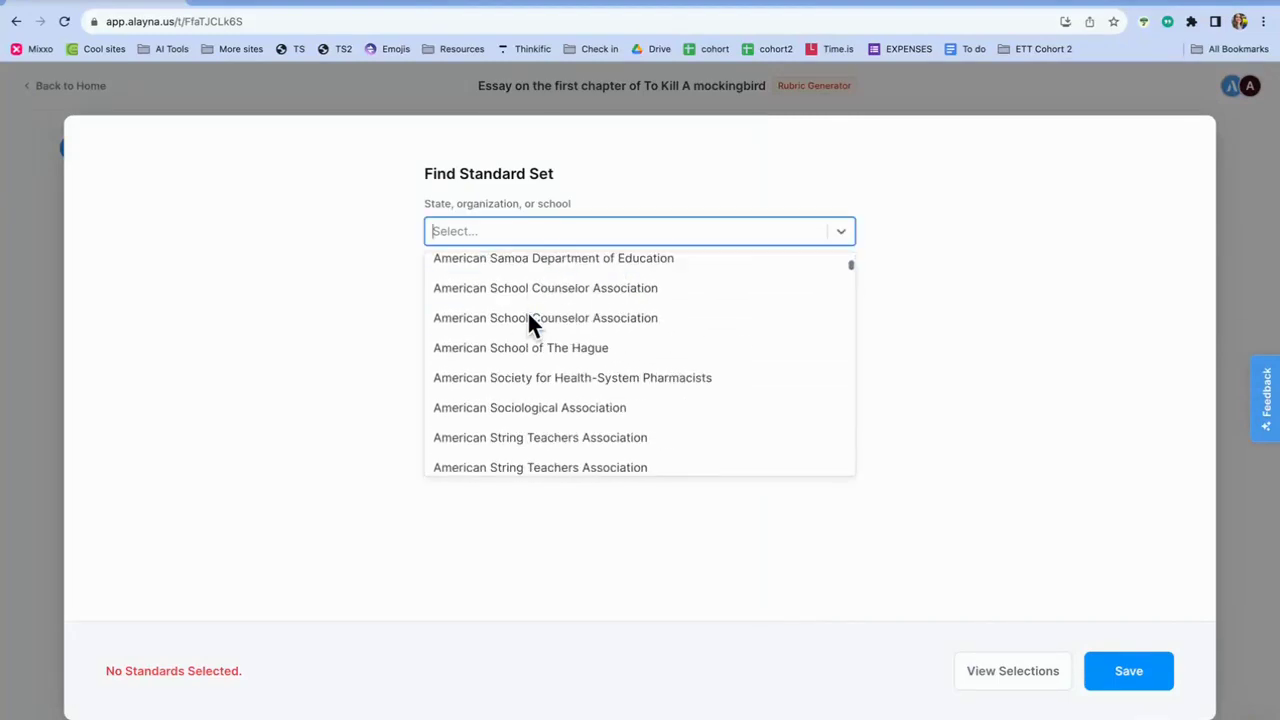
text(cc)
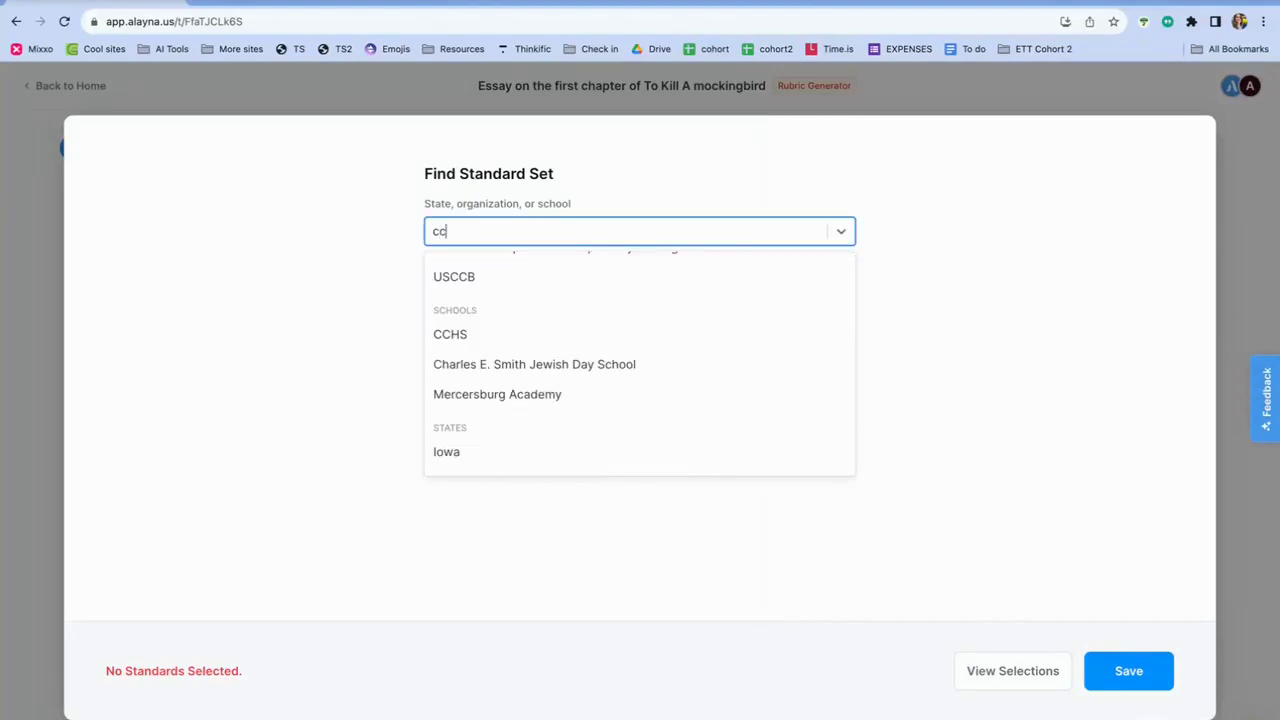
key(BackSpace)
text(ommon)
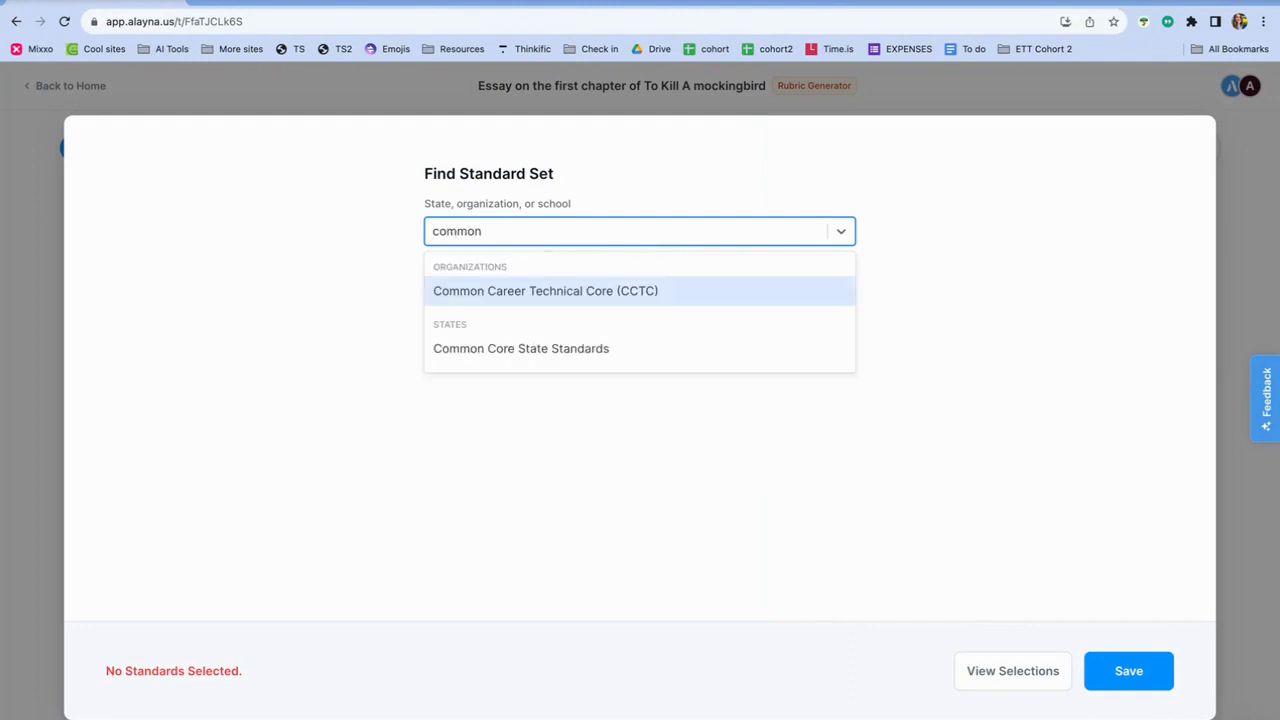
click(545, 349)
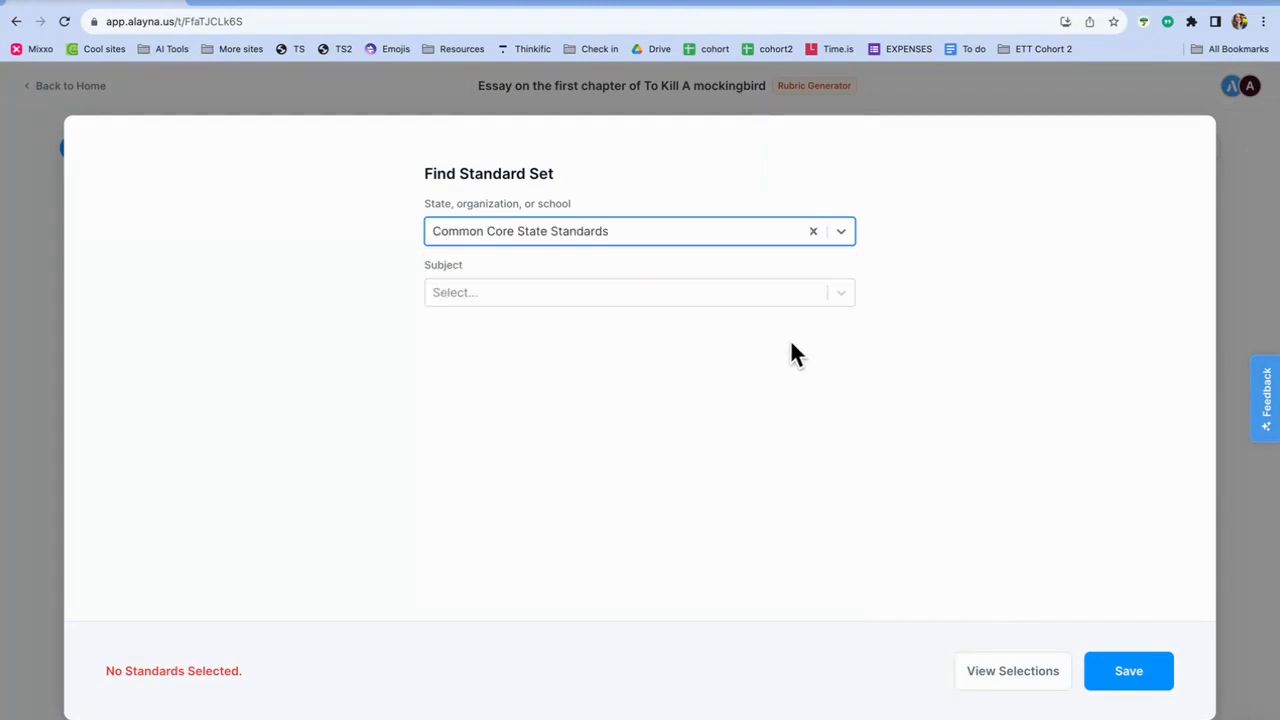
Set the standards subject to Common Core English/Language Arts and the standard set to Grade 6.
click(832, 294)
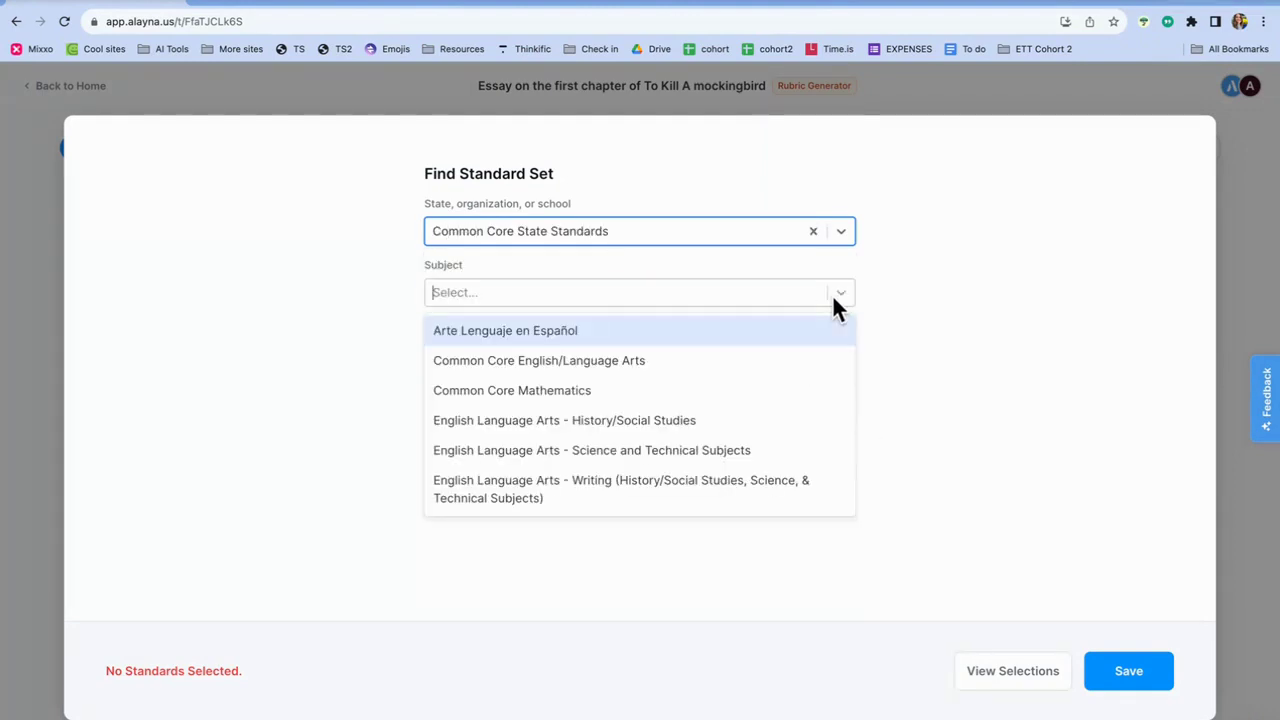
click(664, 368)
click(707, 365)
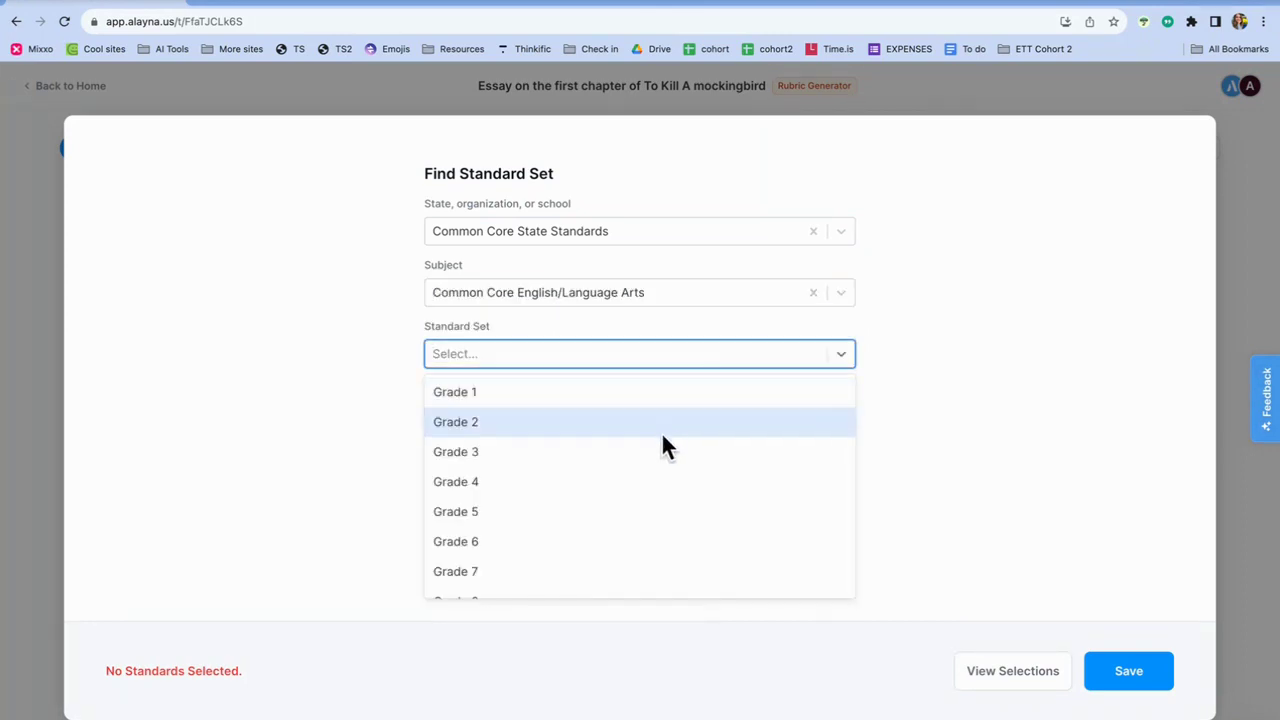
click(612, 541)
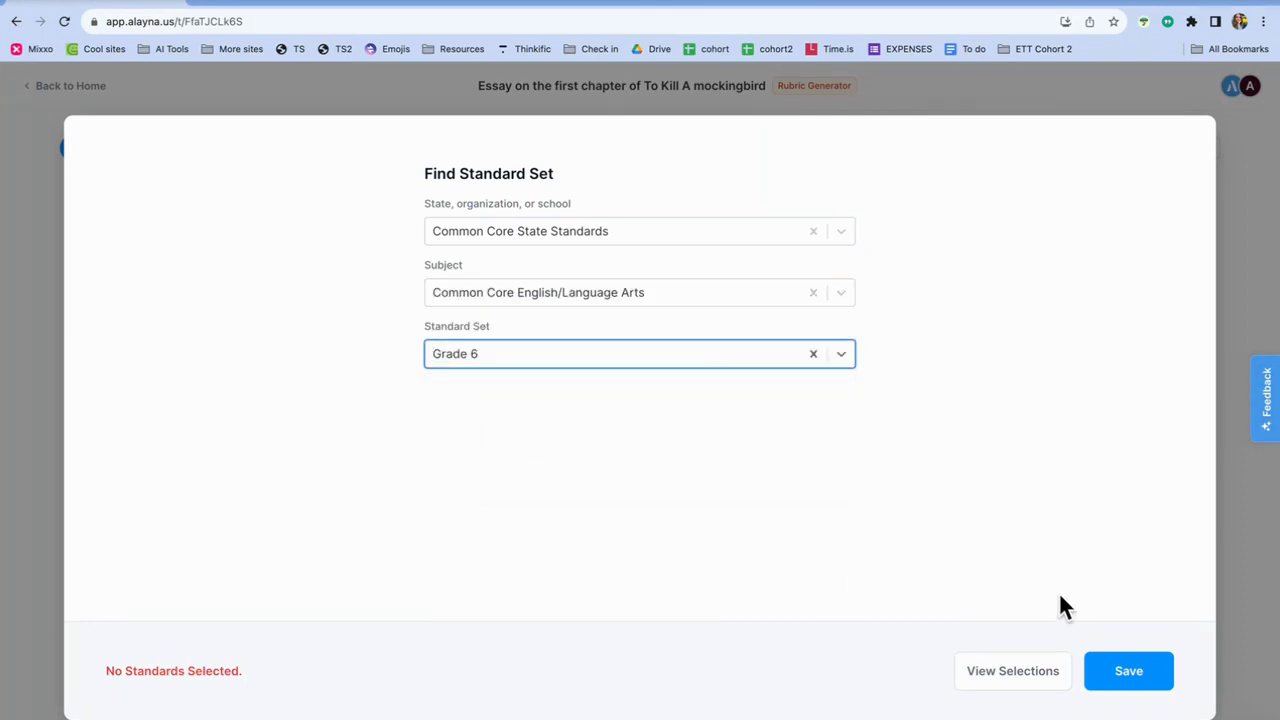
click(1126, 678)
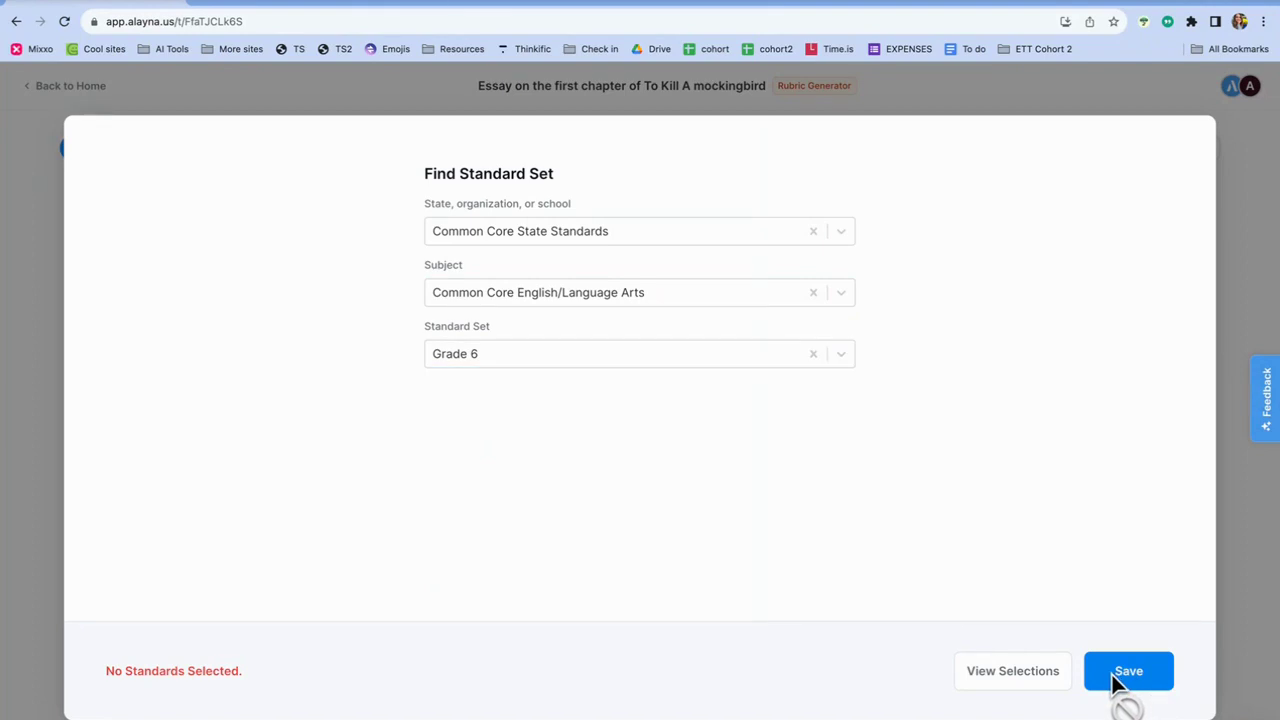
Select writing standard CCSS.ELA-Literacy.W.6.4 under Production and Distribution of Writing and save it to the rubric criteria.
scroll(883, 554, down, 3)
click(140, 568)
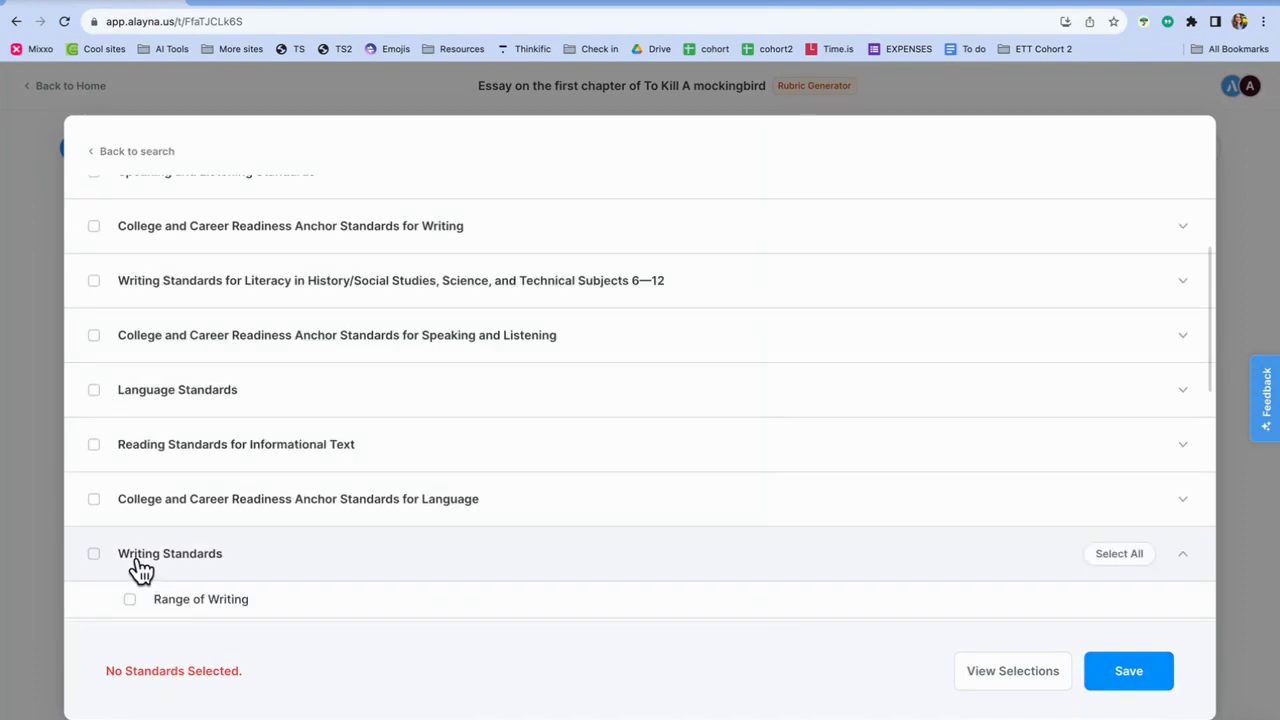
scroll(133, 525, down, 5)
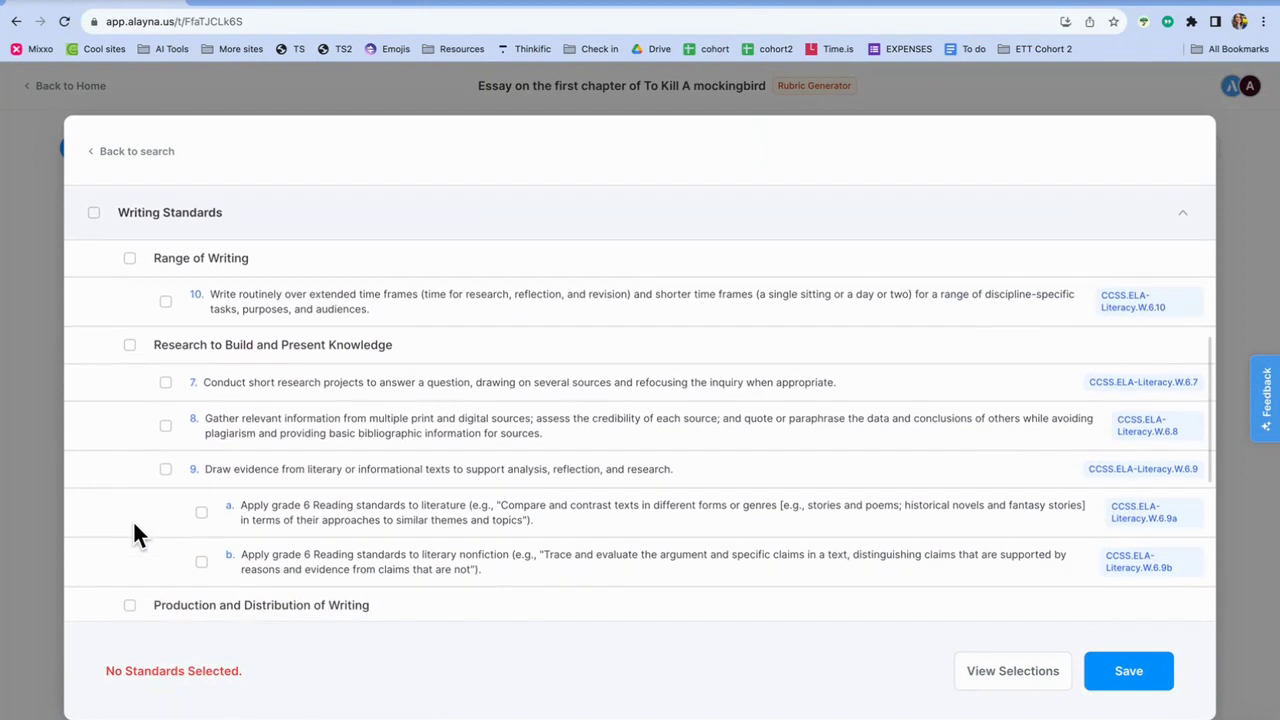
scroll(133, 530, down, 5)
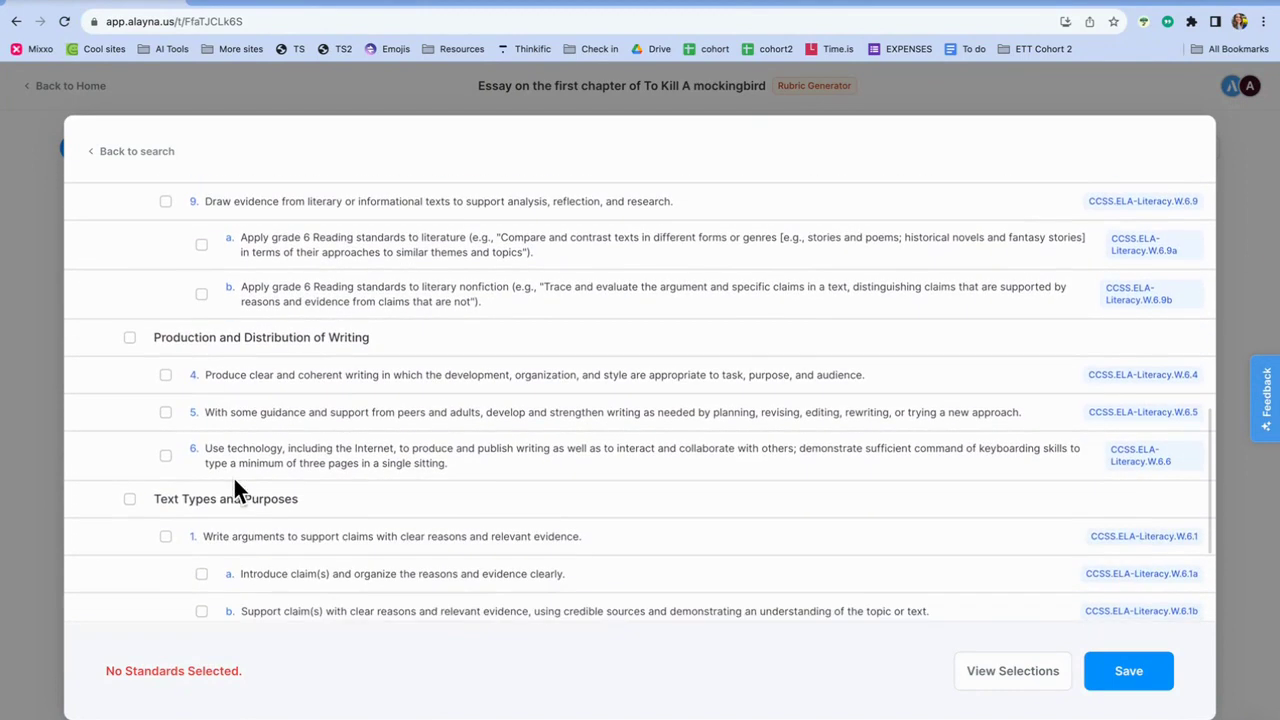
scroll(210, 455, down, 1)
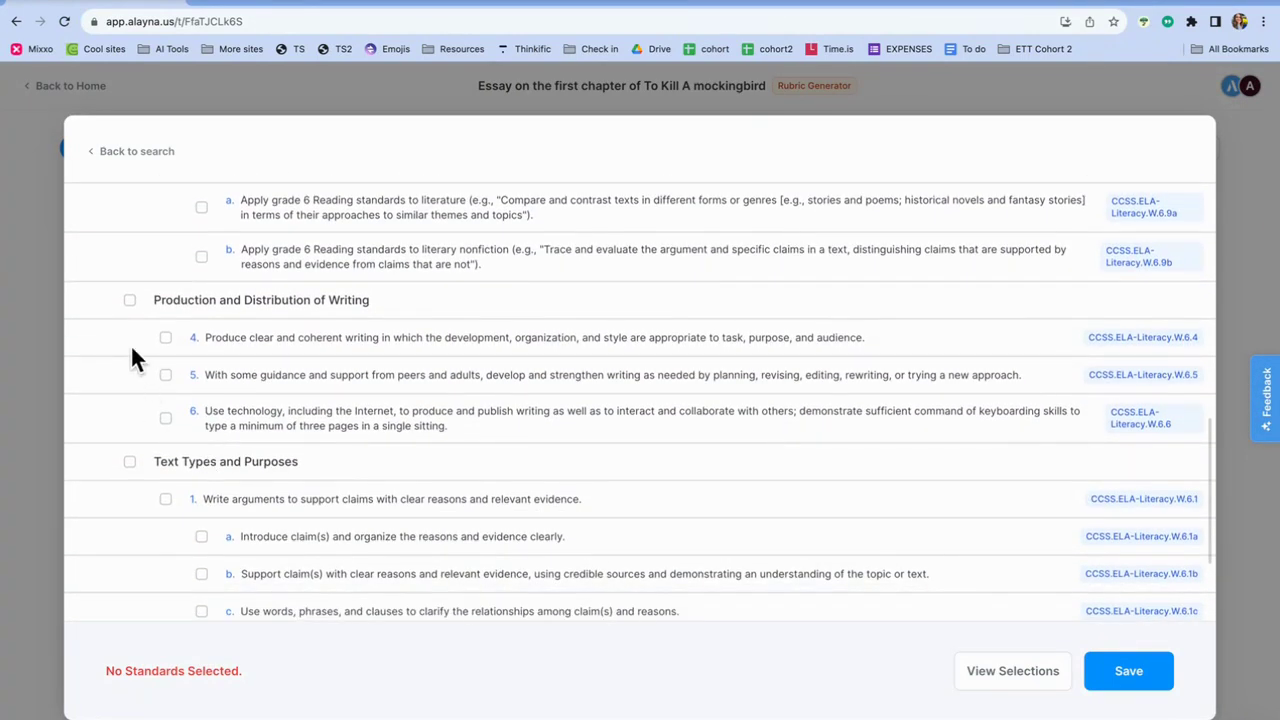
click(165, 338)
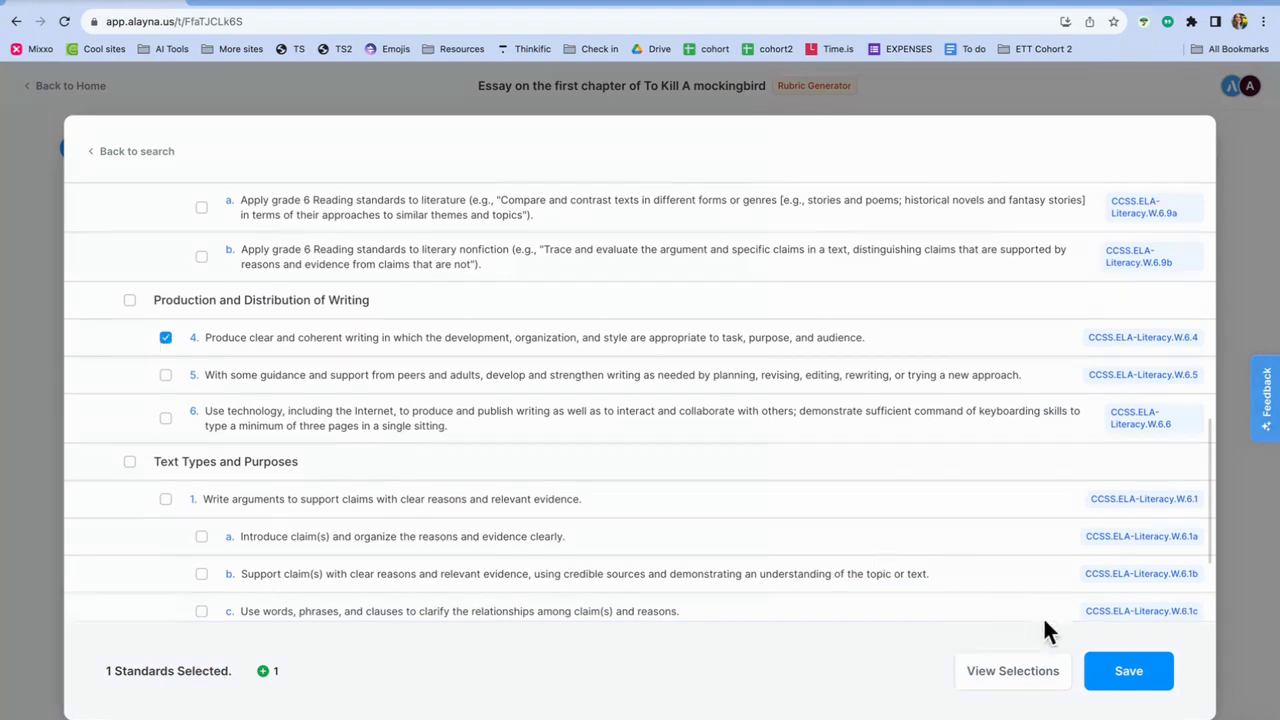
click(1128, 677)
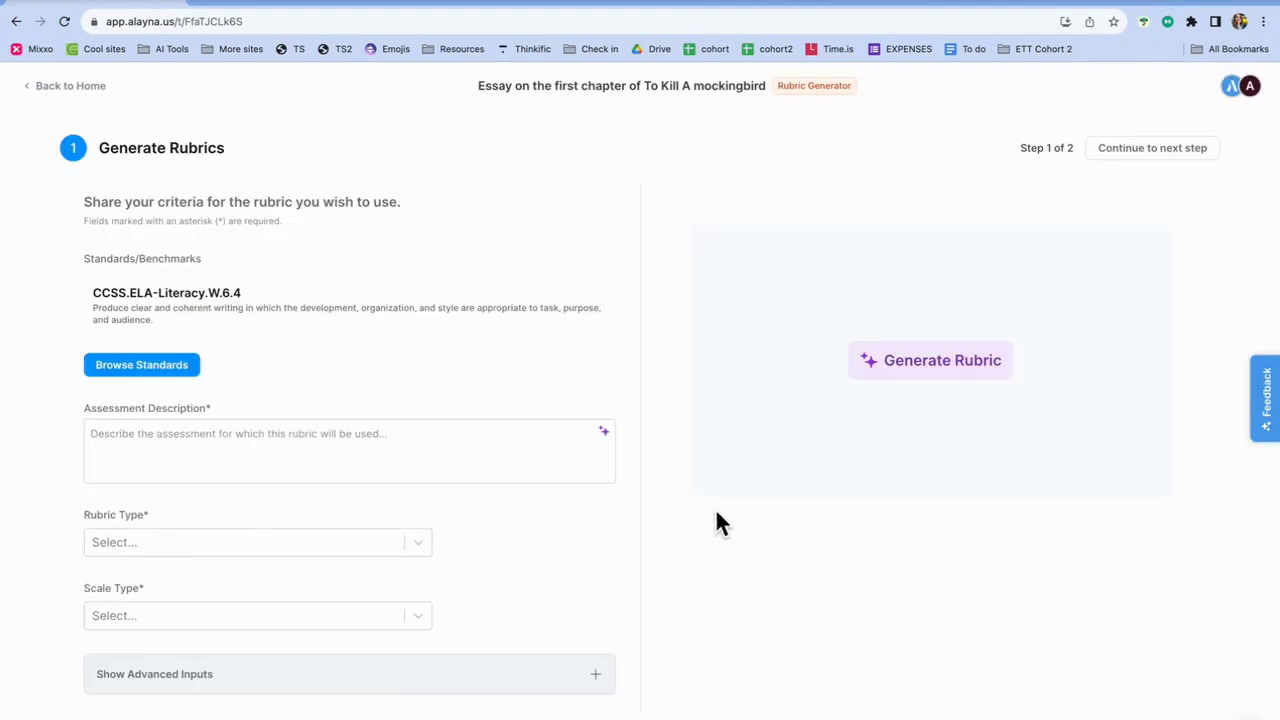
Enter "Table grid" as the assessment description and choose Single-Point as the rubric type.
click(452, 438)
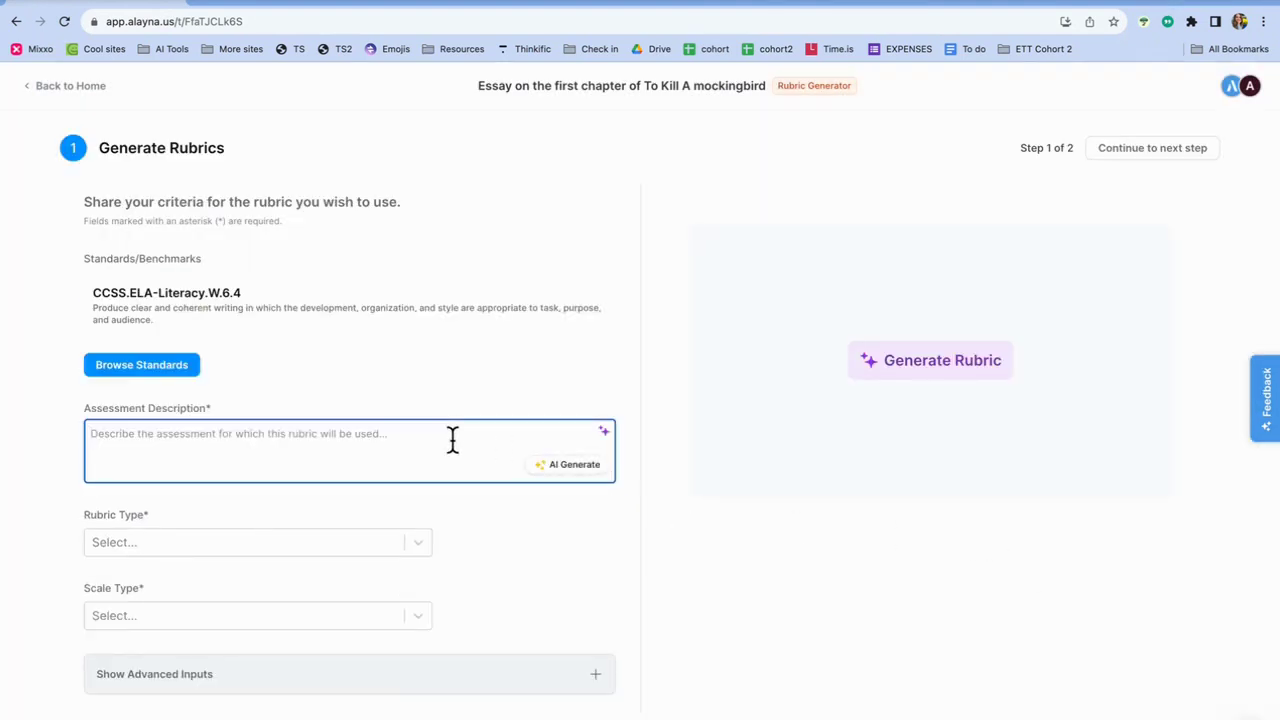
text(Table grid)
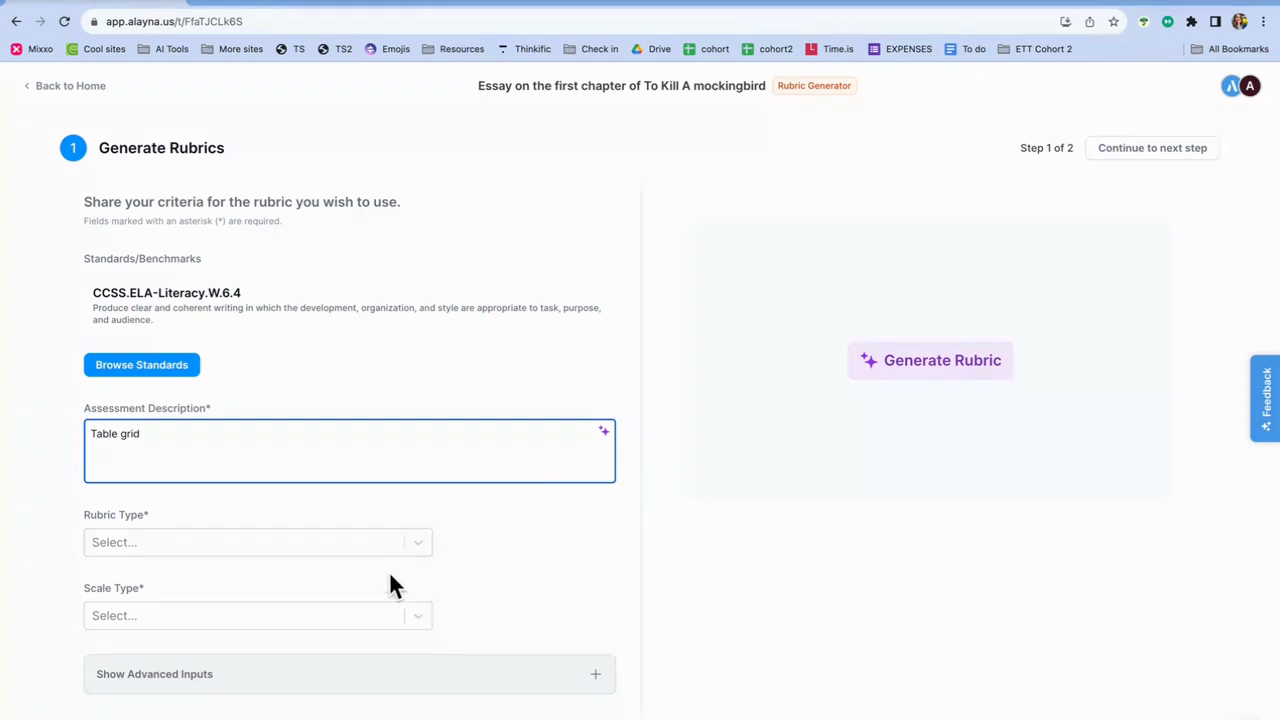
click(374, 541)
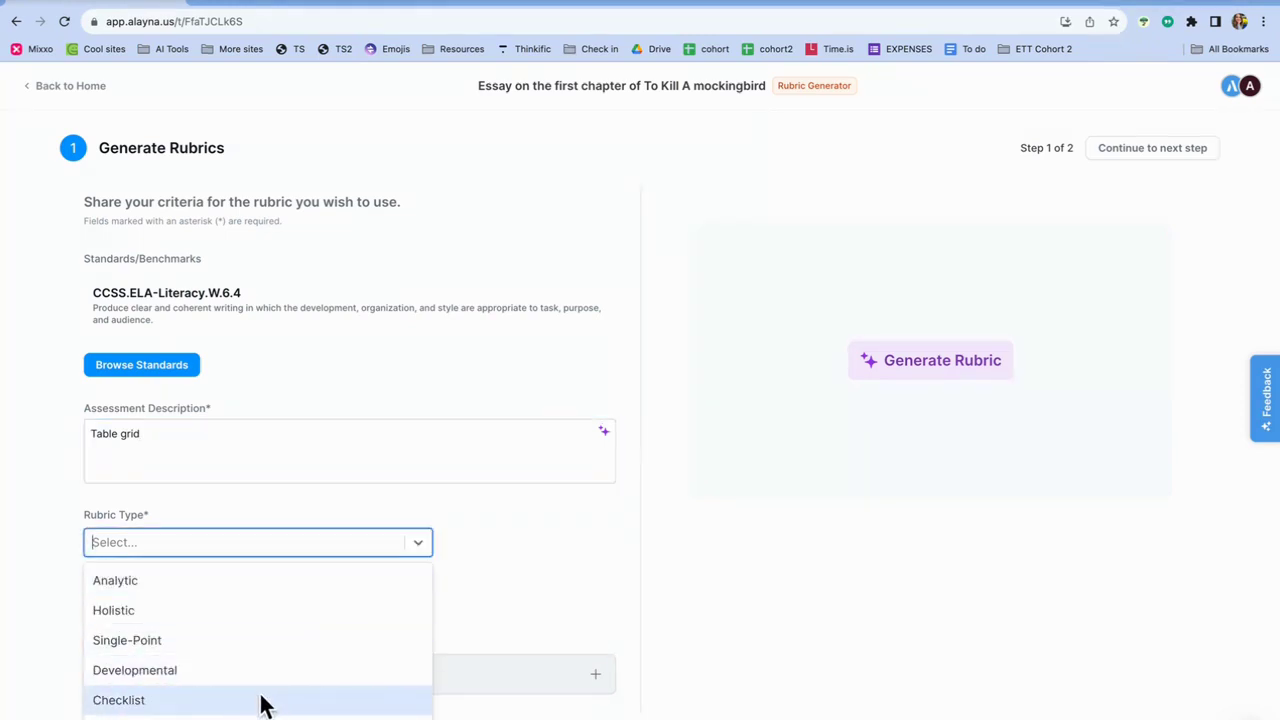
click(250, 643)
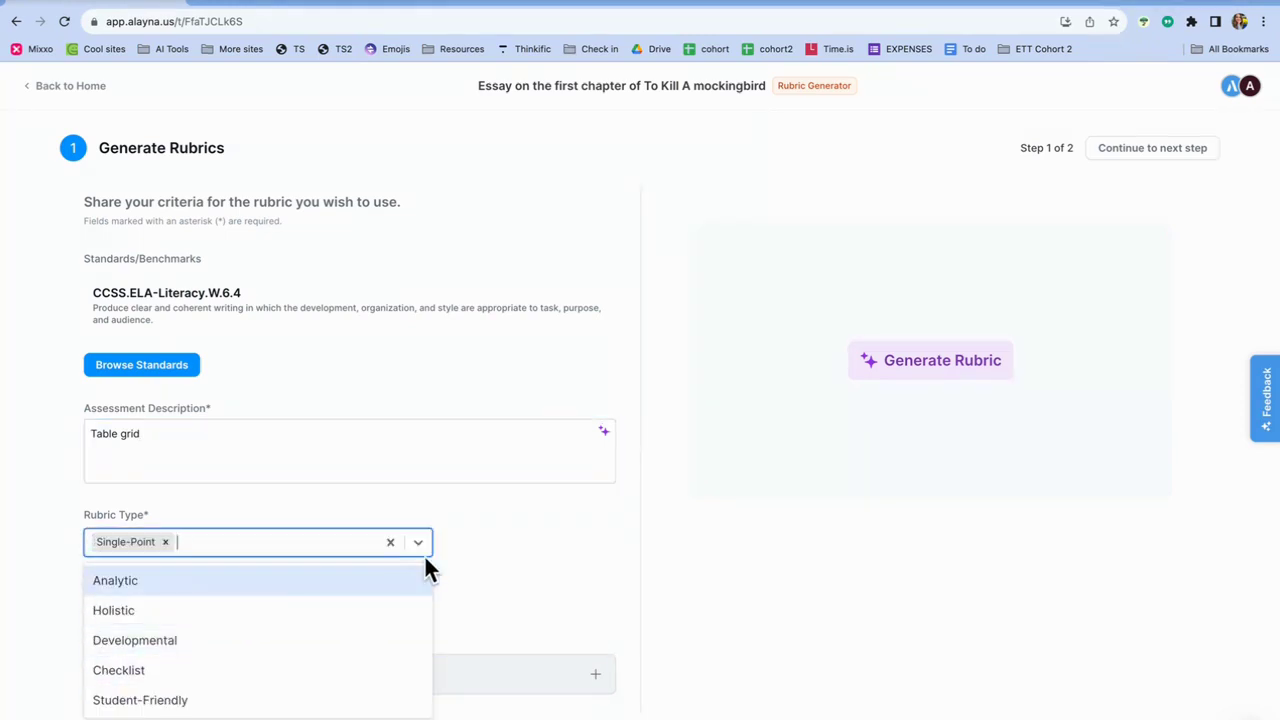
Set the rubric's scale type to 5 point and expand the advanced inputs.
click(583, 576)
click(428, 616)
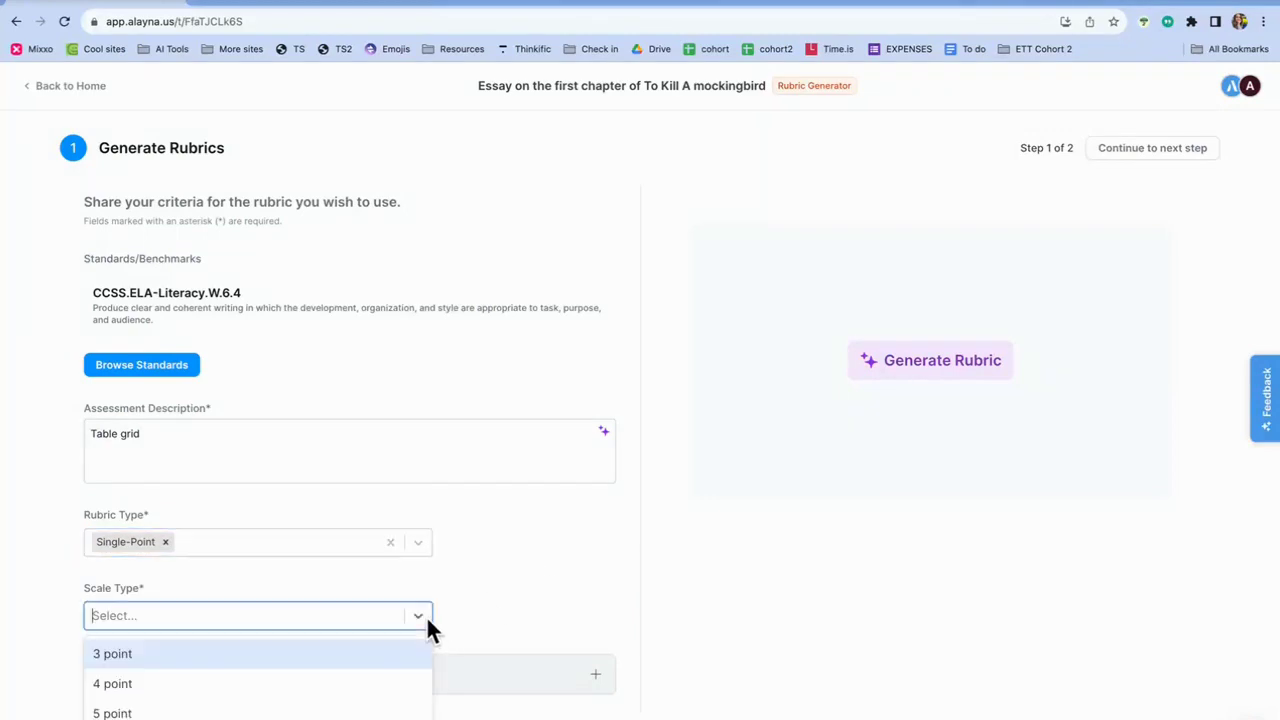
click(400, 710)
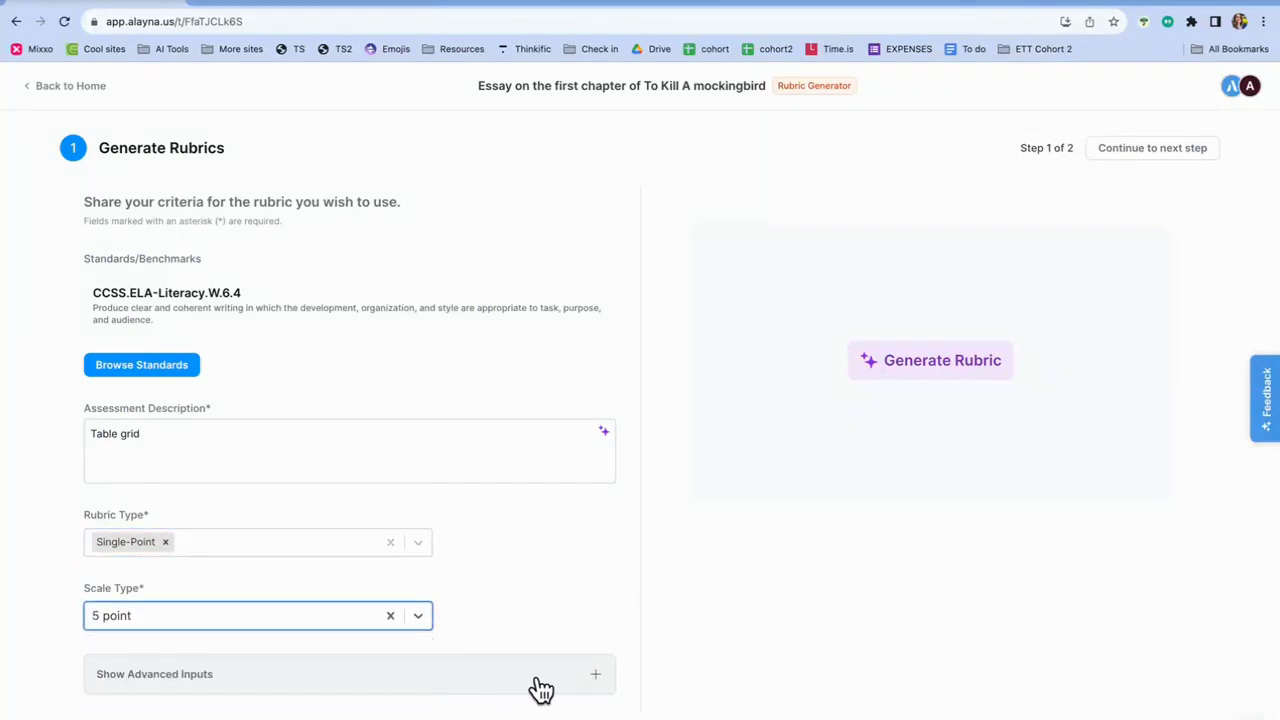
click(363, 680)
scroll(365, 685, down, 1)
scroll(300, 650, down, 1)
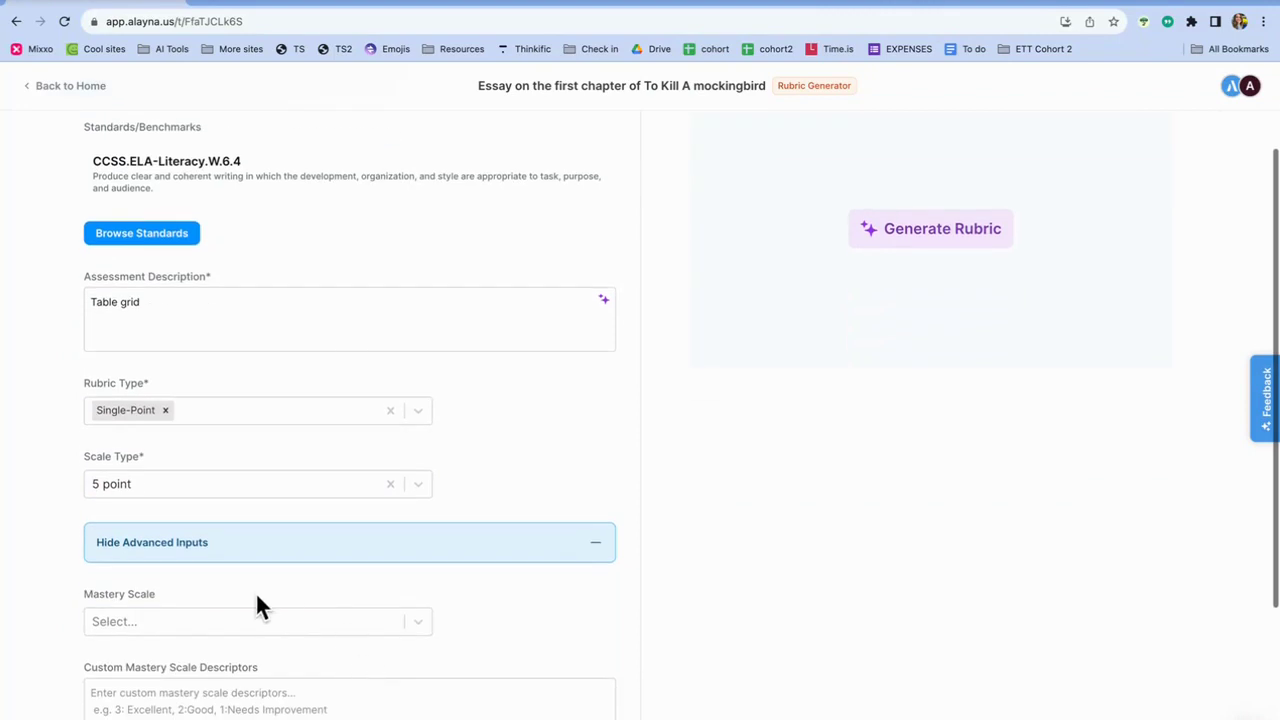
Generate the rubric from the entered criteria, leaving the advanced inputs empty.
scroll(312, 672, up, 2)
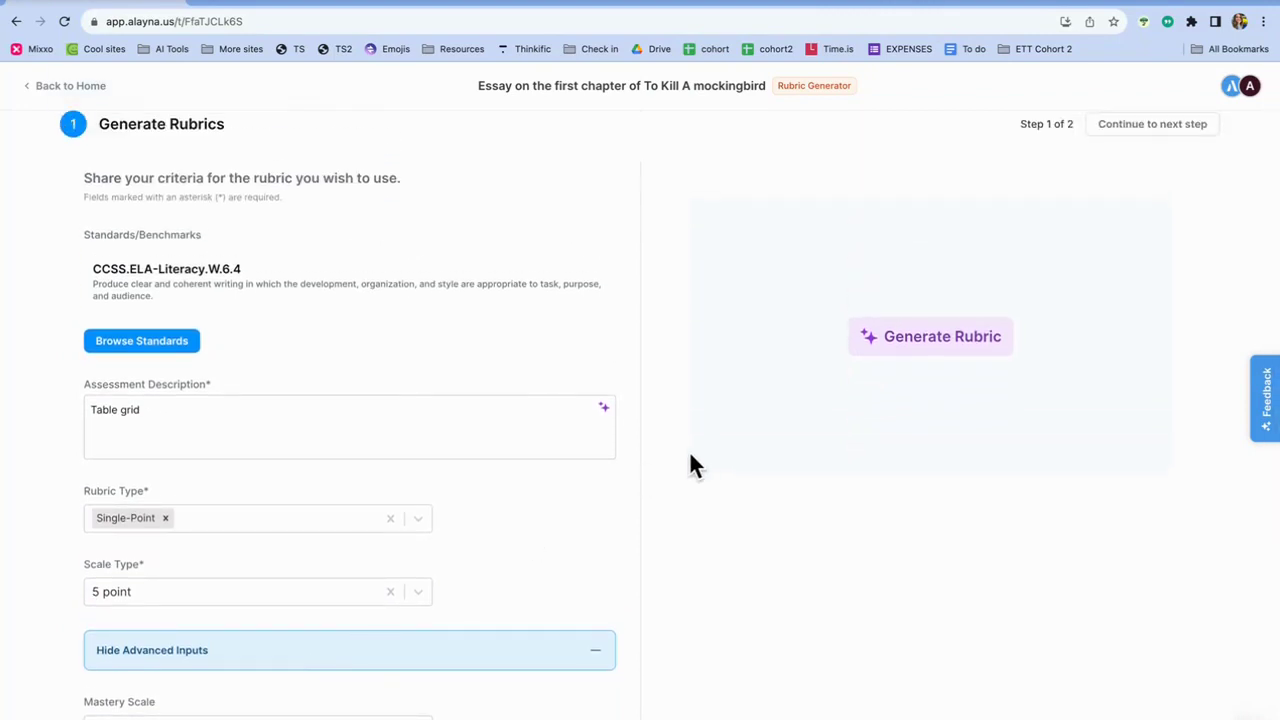
scroll(760, 420, up, 1)
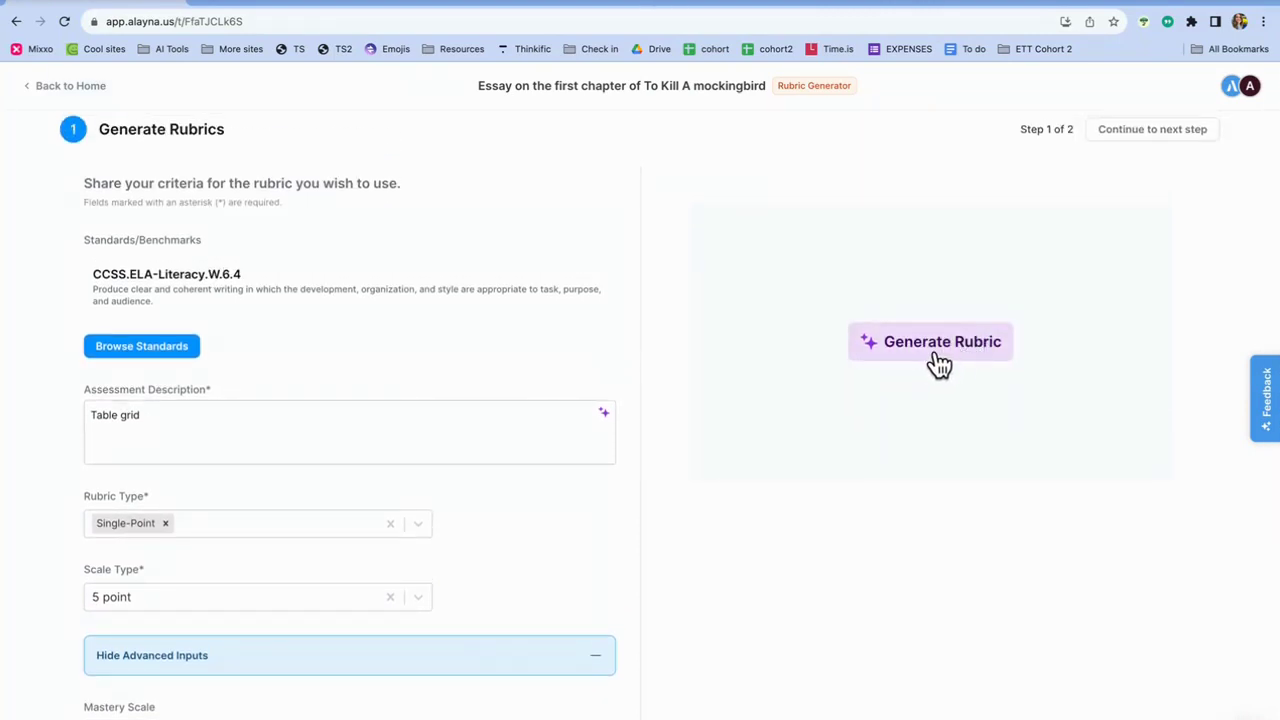
drag(937, 363, 933, 346)
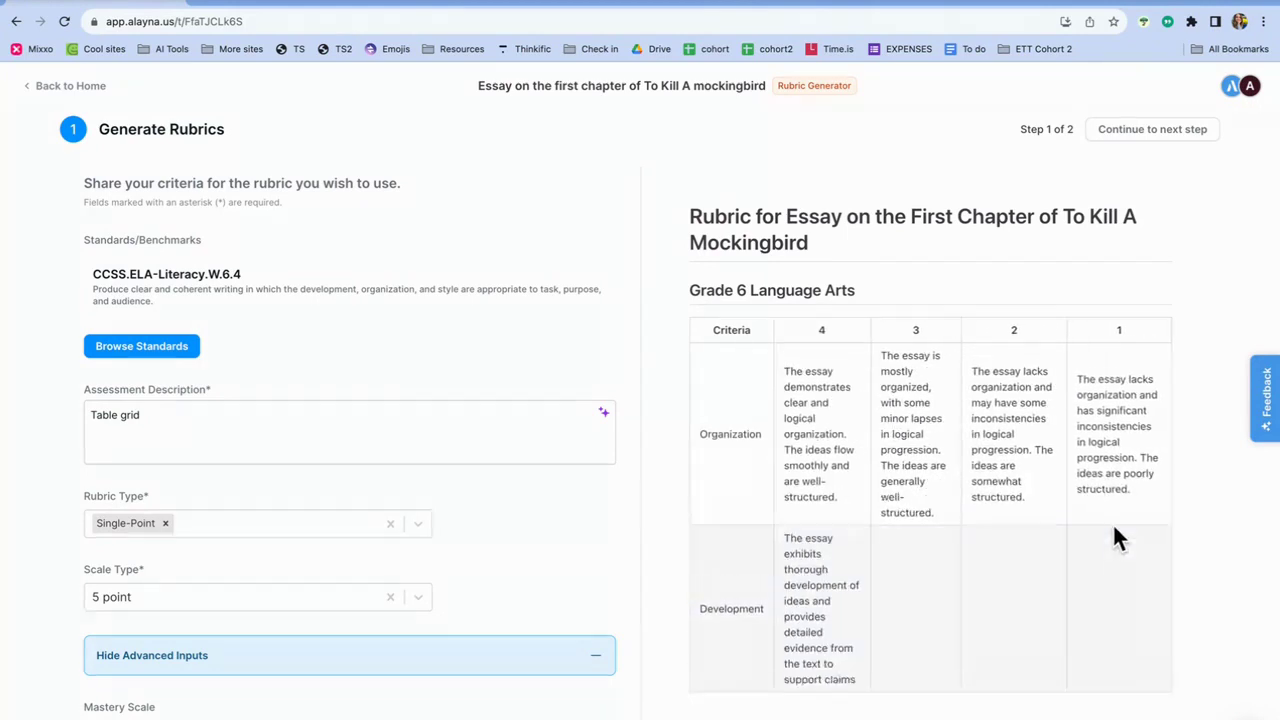
Review the generated rubric from the Grade 6 Language Arts criteria through Presentation Skills to Grammar and Mechanics.
scroll(1117, 538, down, 2)
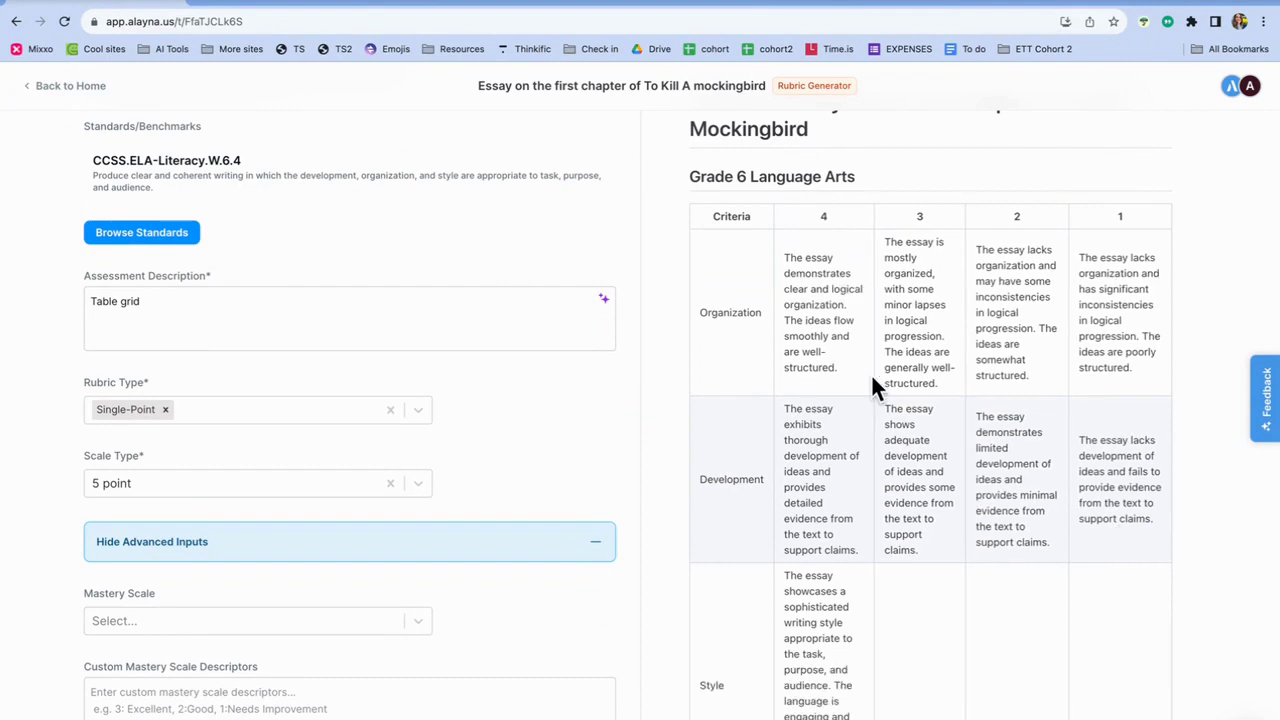
scroll(809, 289, down, 1)
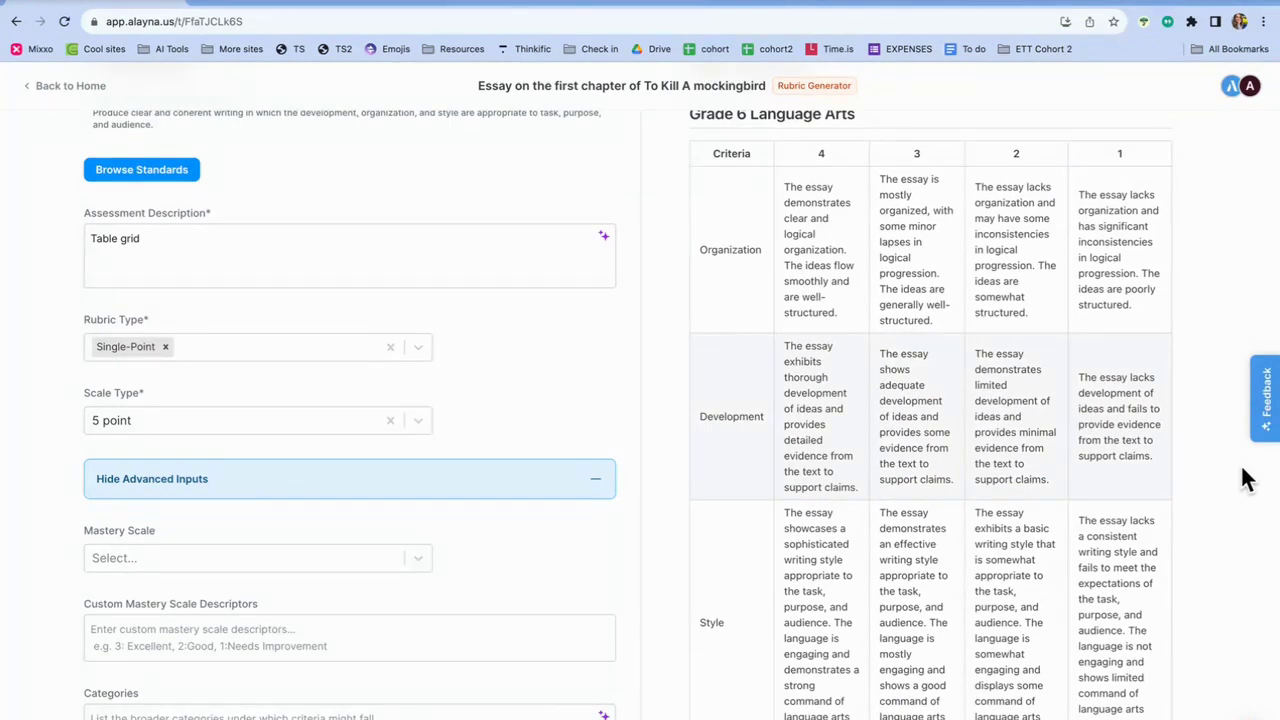
scroll(1180, 432, down, 1)
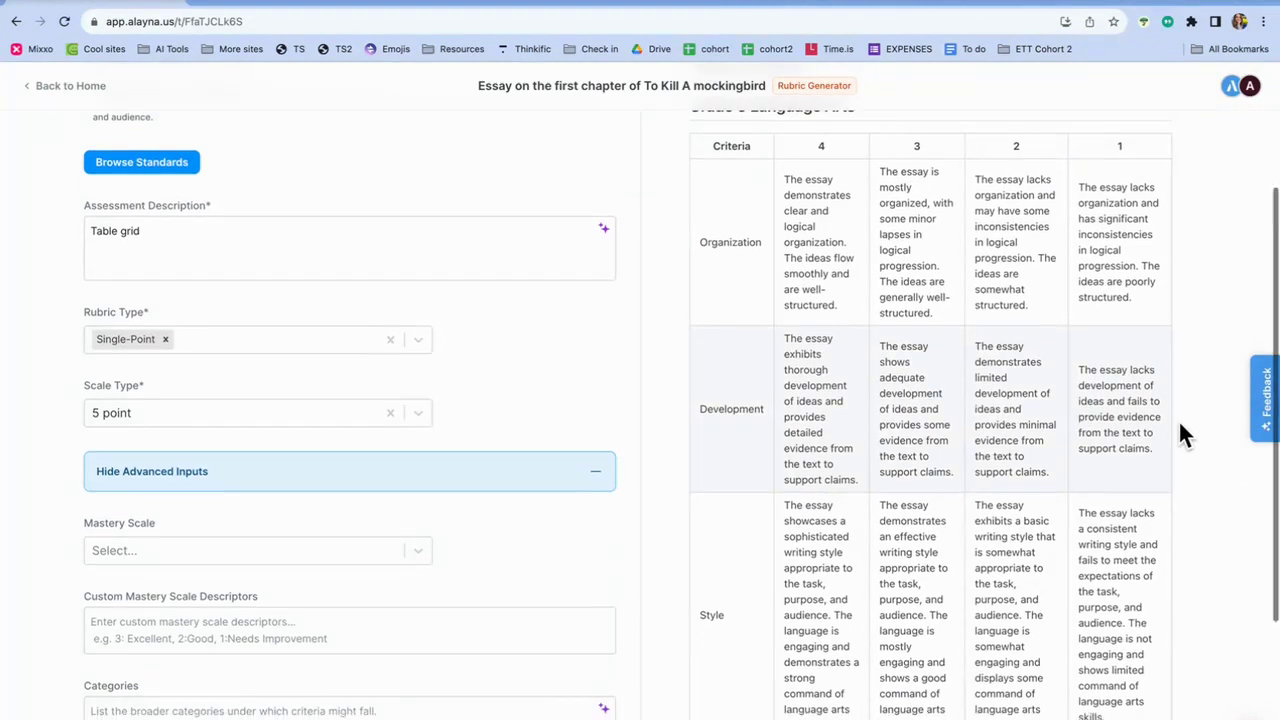
scroll(1180, 432, down, 4)
scroll(1180, 432, up, 3)
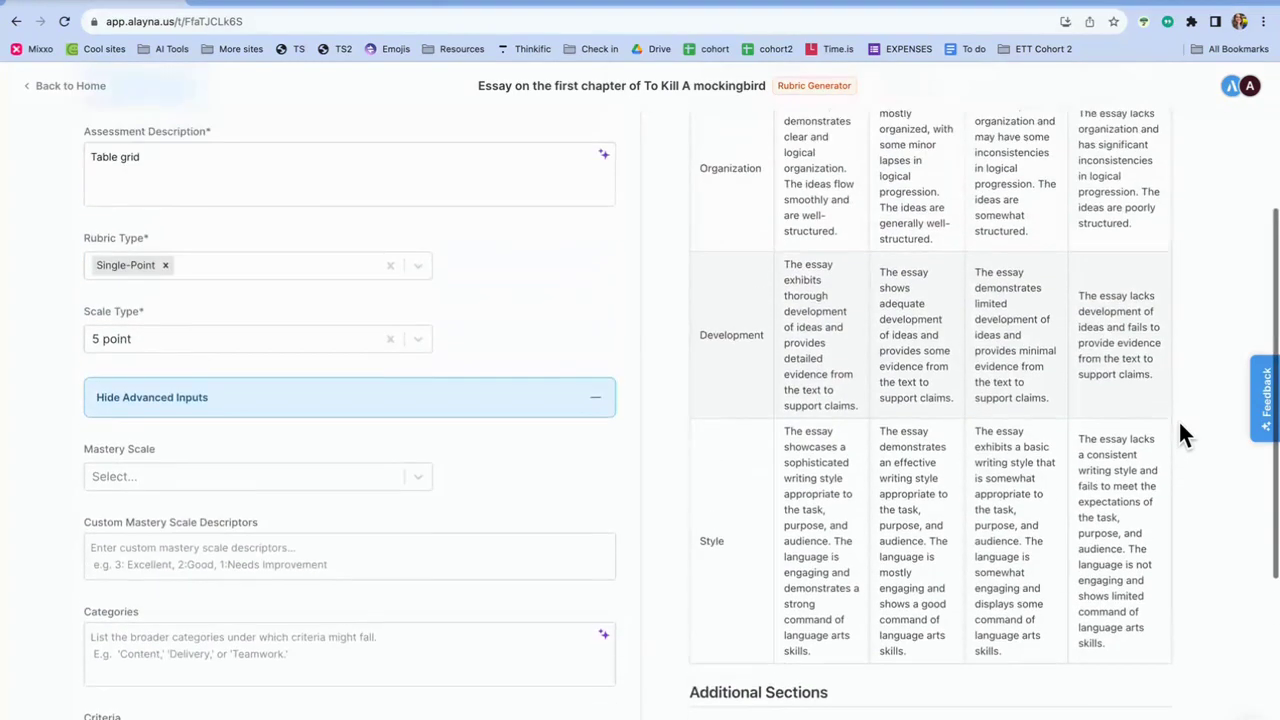
scroll(1180, 425, up, 2)
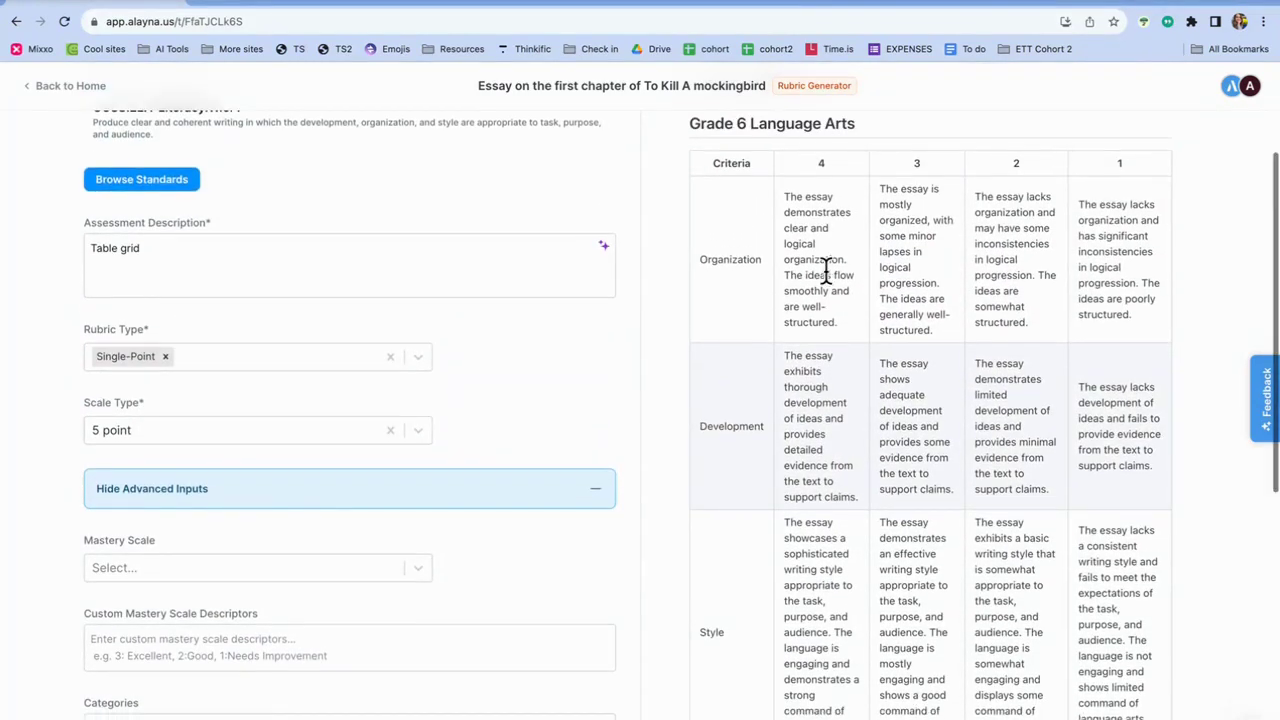
scroll(825, 270, down, 6)
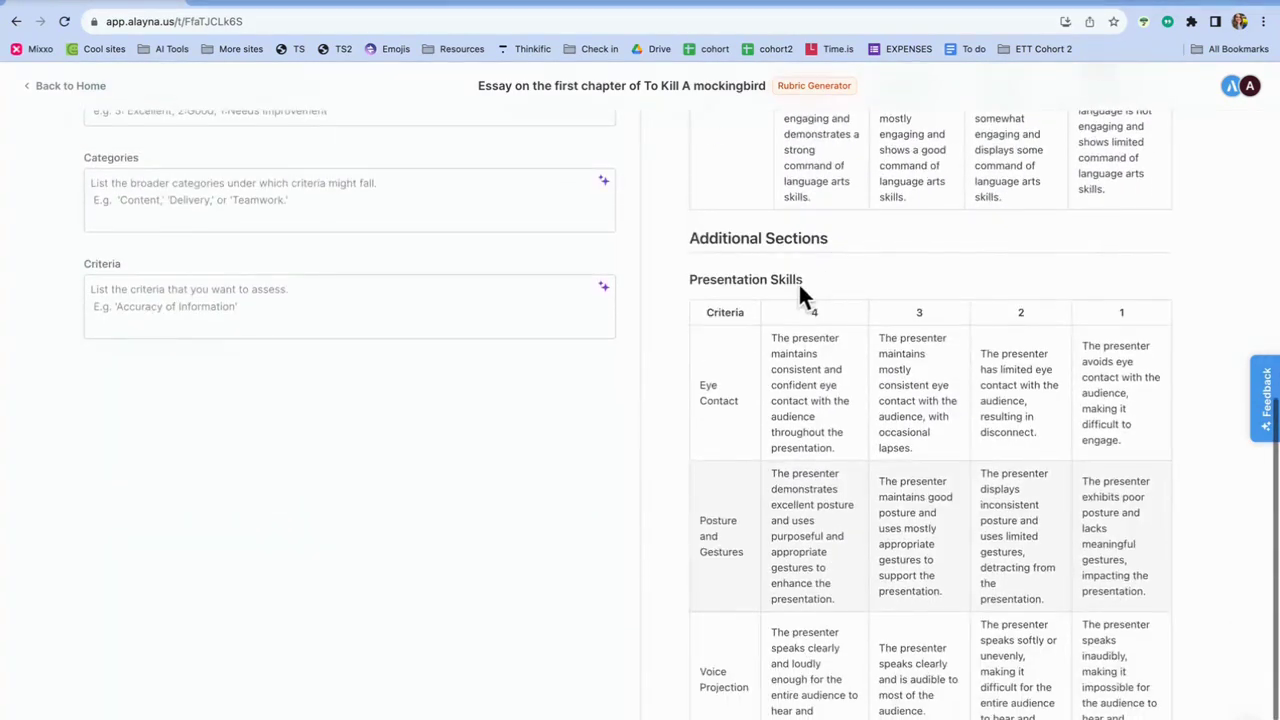
scroll(782, 288, down, 2)
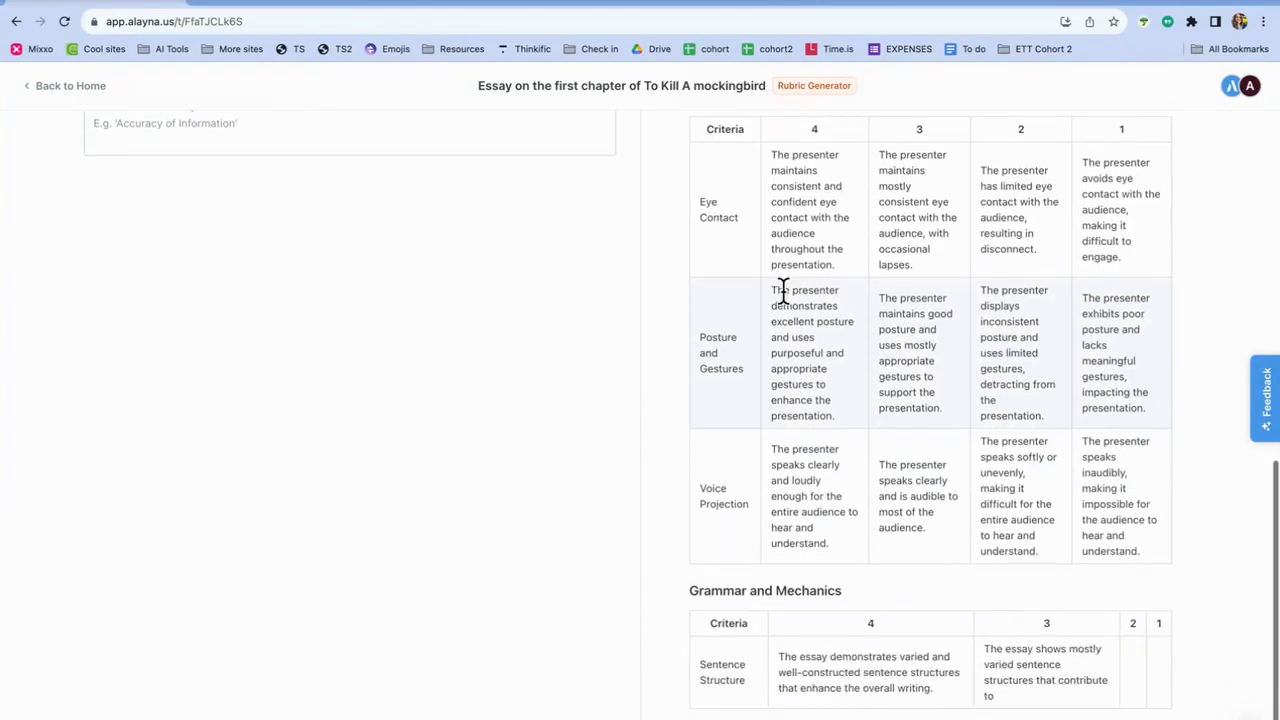
scroll(782, 288, down, 1)
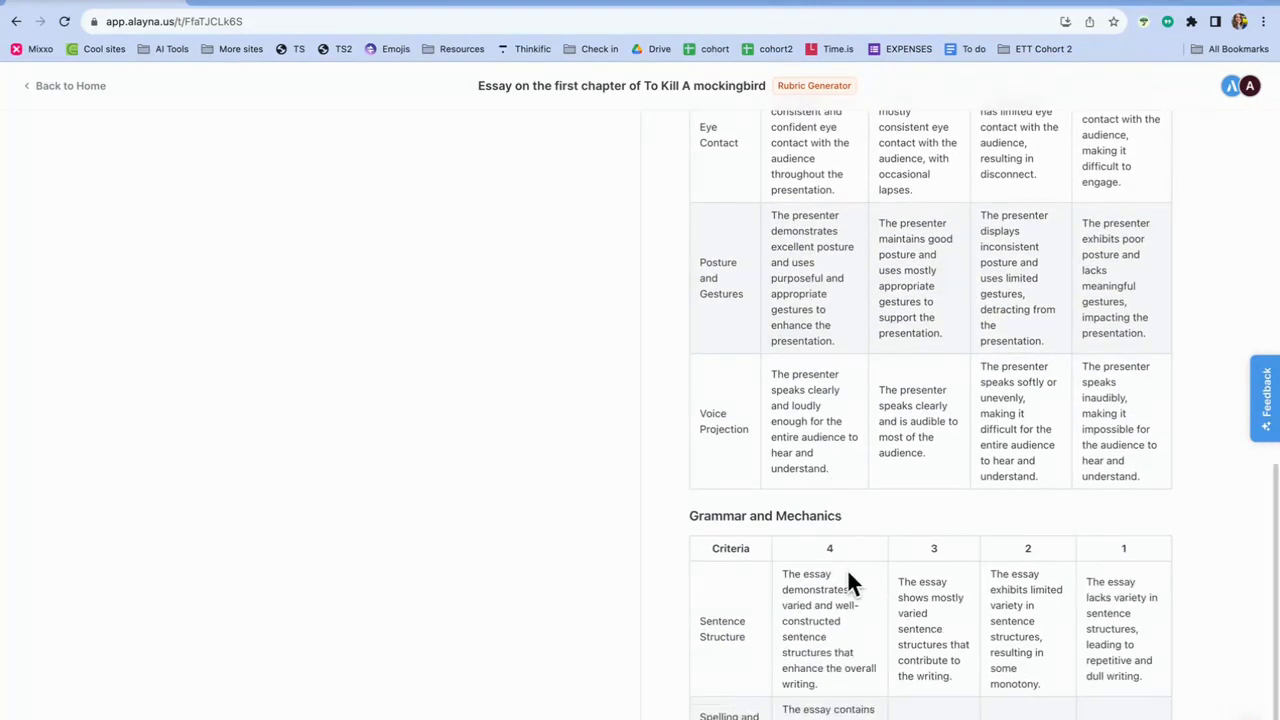
scroll(847, 568, down, 1)
scroll(1115, 531, down, 1)
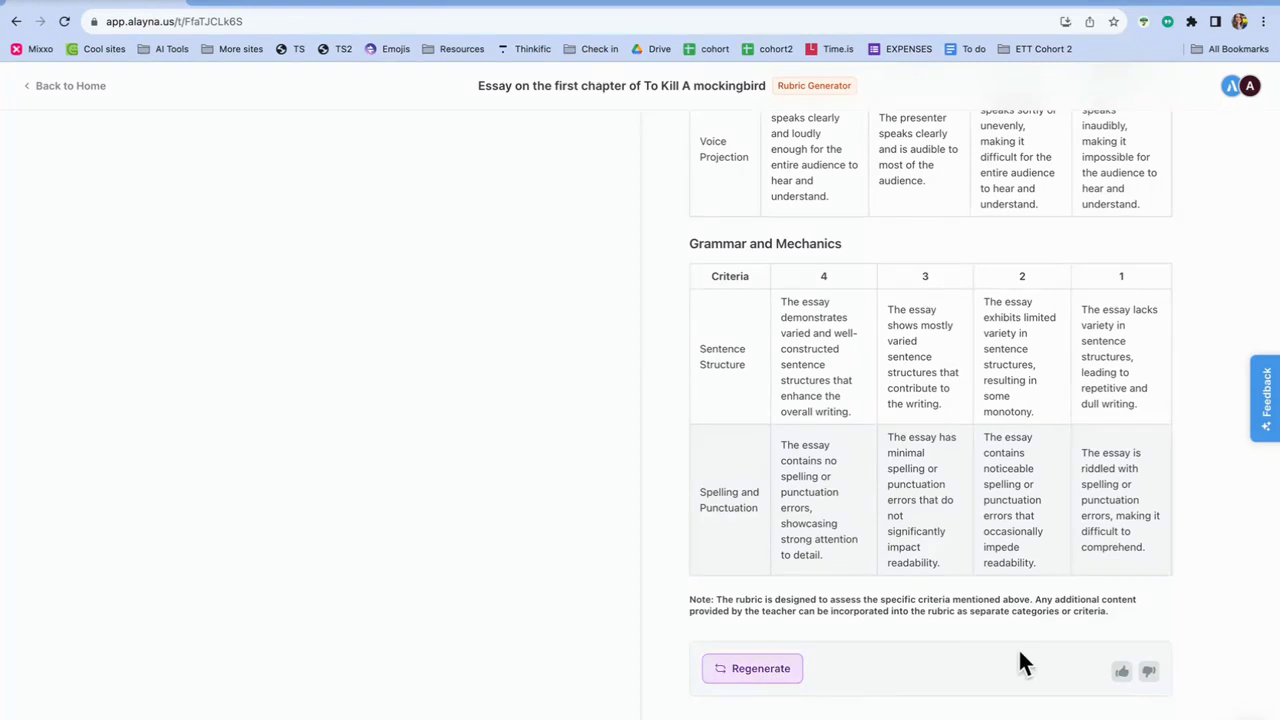
Give the generated rubric a positive rating and continue to the Enhance with AI step.
click(1122, 673)
scroll(1129, 582, up, 15)
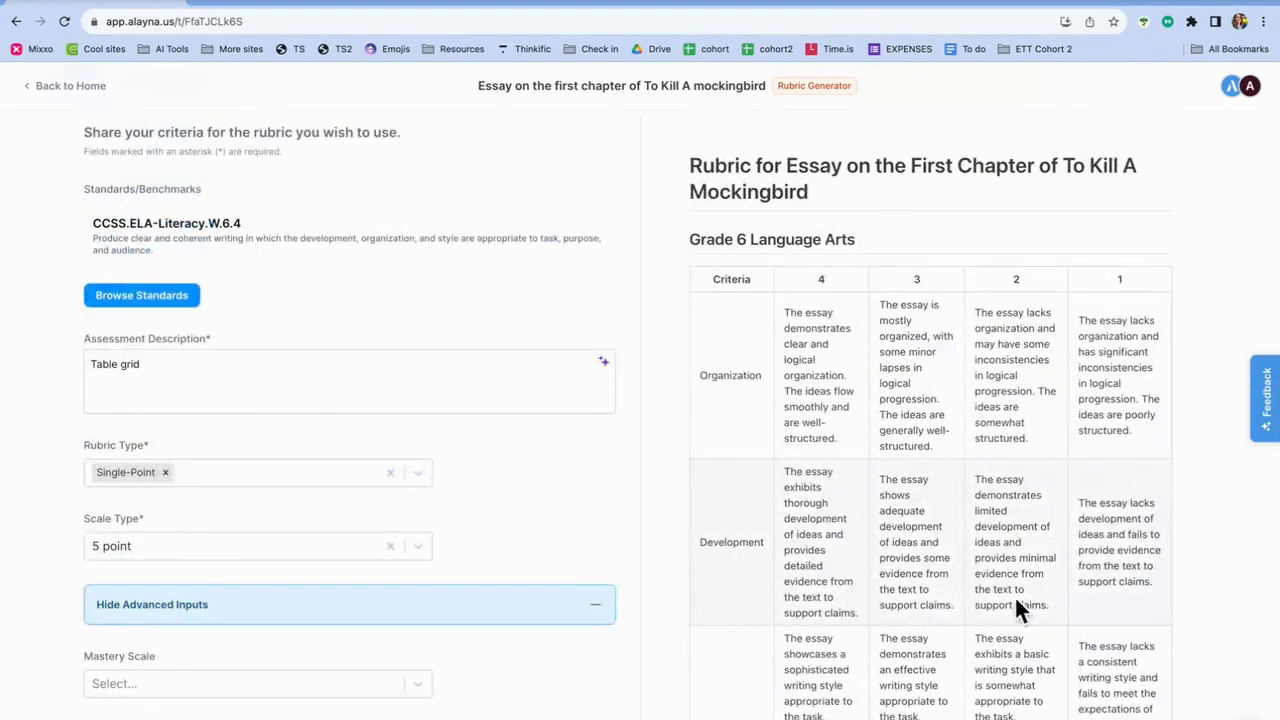
scroll(974, 417, up, 2)
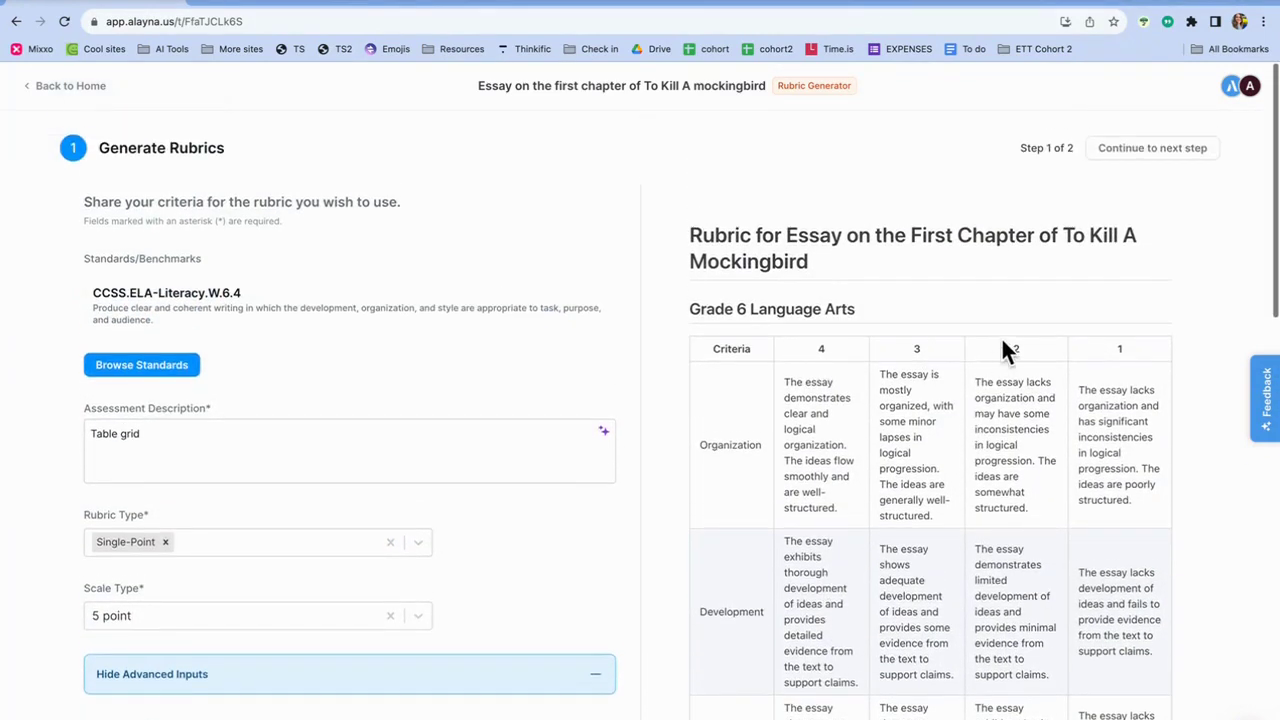
click(1160, 150)
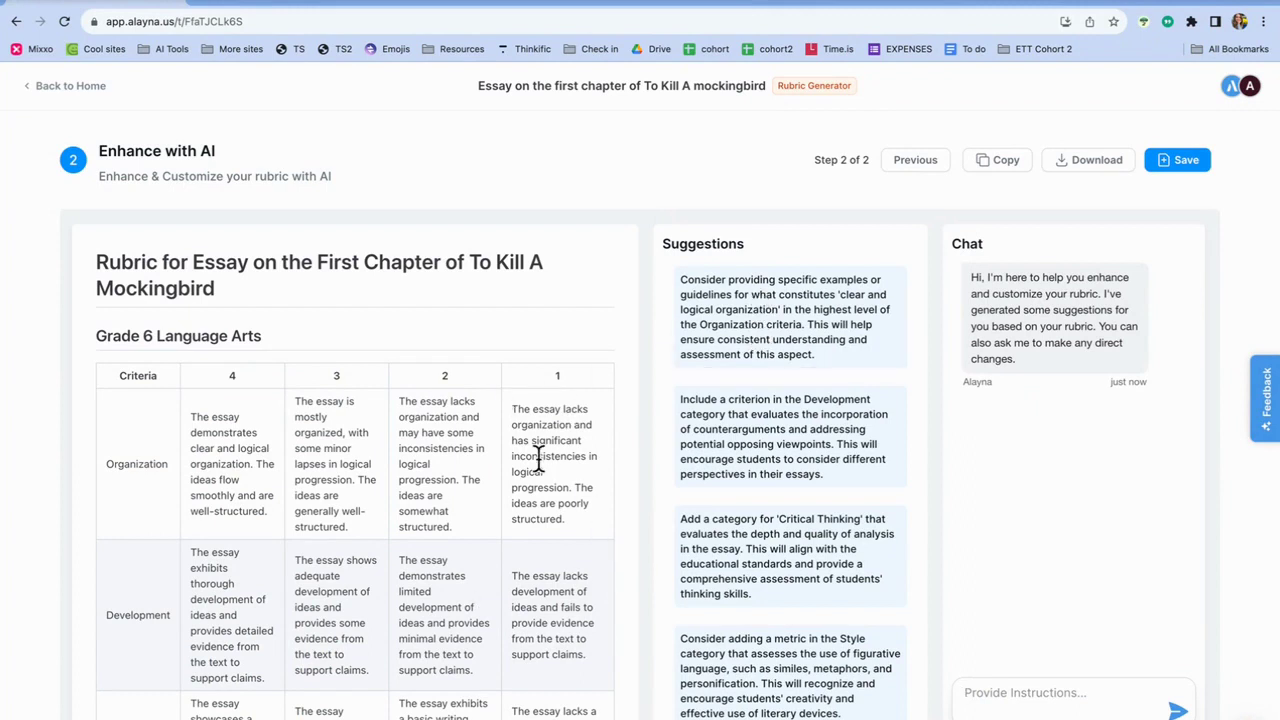
Examine the AI suggestions for improving the rubric and look through the full rubric beside them.
scroll(778, 332, down, 3)
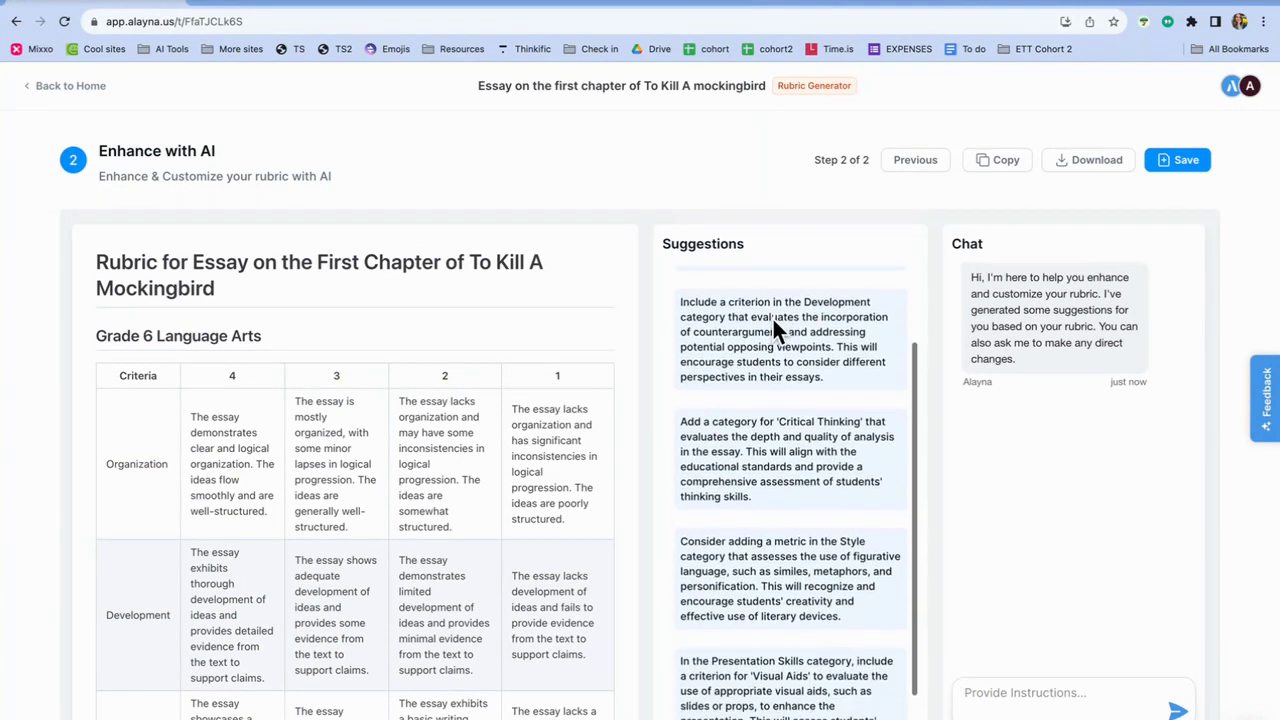
scroll(770, 400, up, 3)
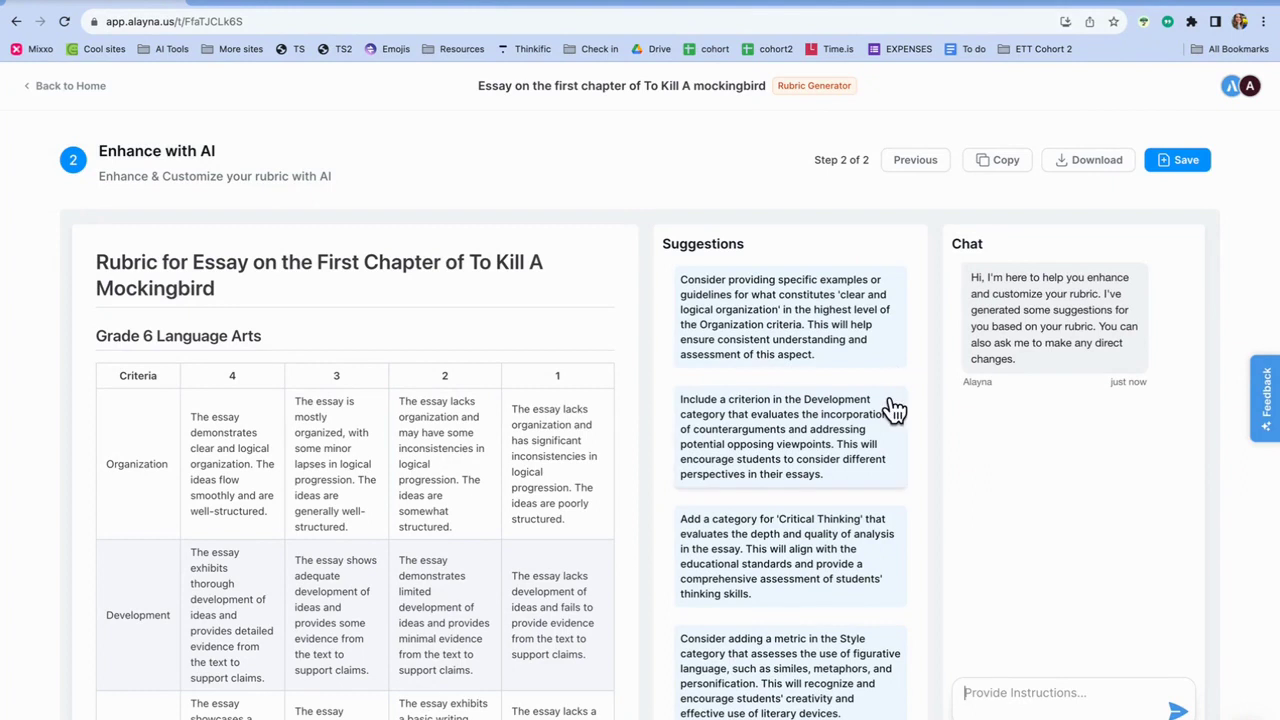
scroll(893, 410, down, 3)
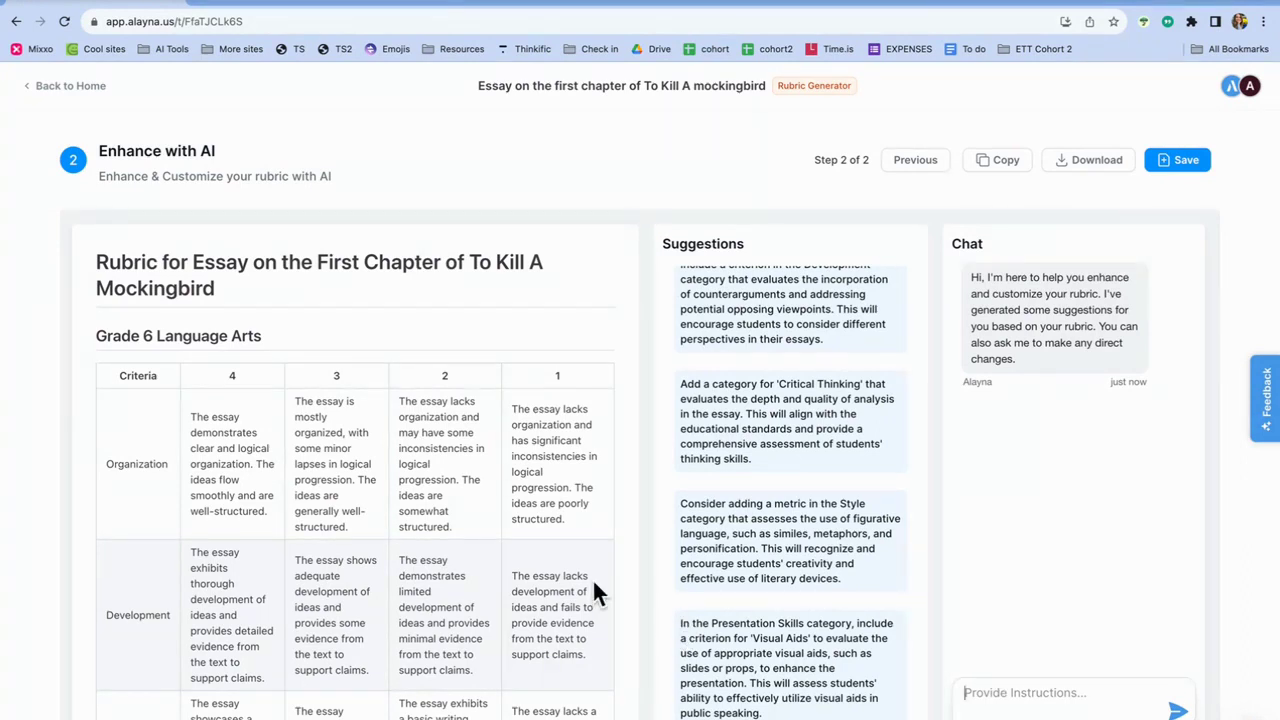
scroll(338, 531, down, 1)
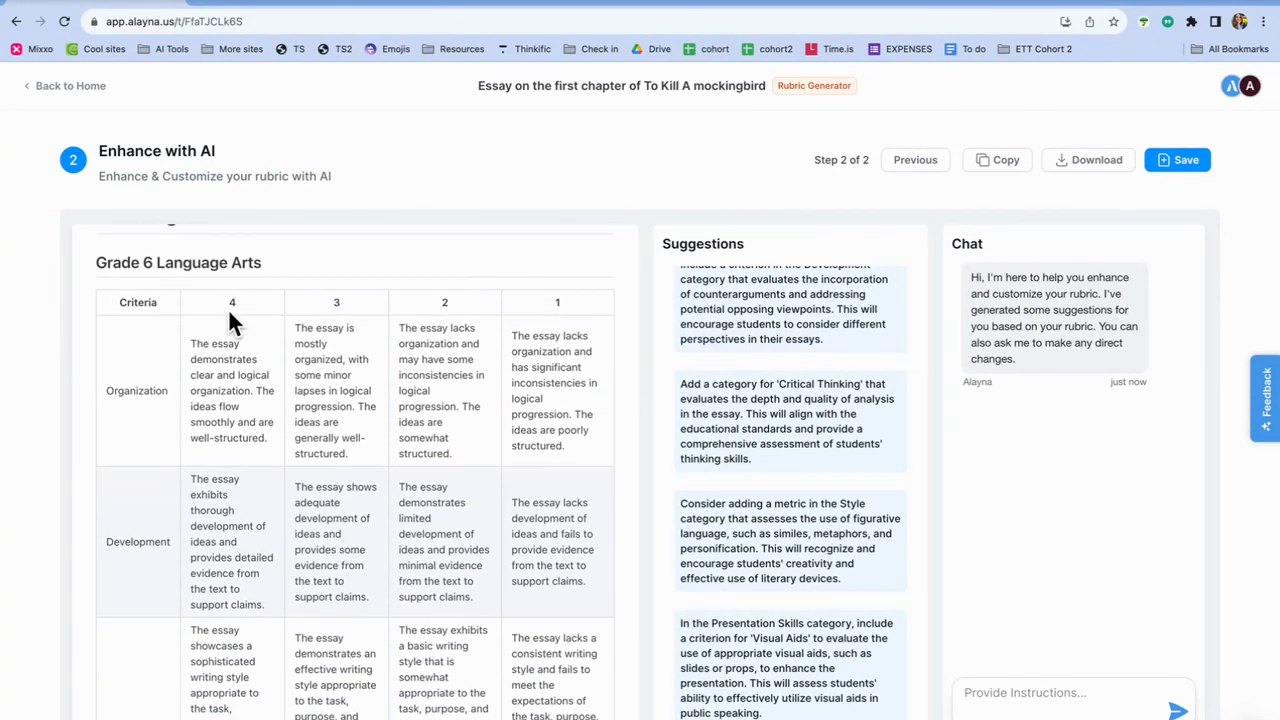
scroll(189, 270, down, 8)
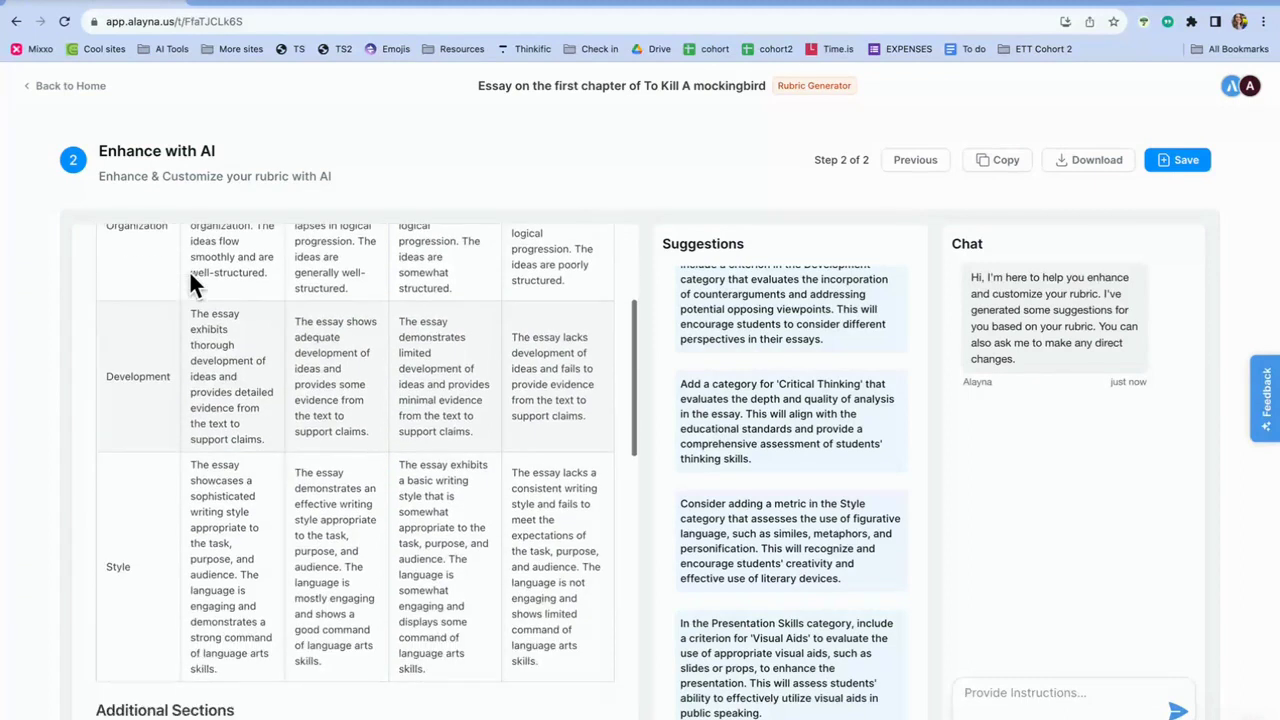
scroll(200, 350, down, 5)
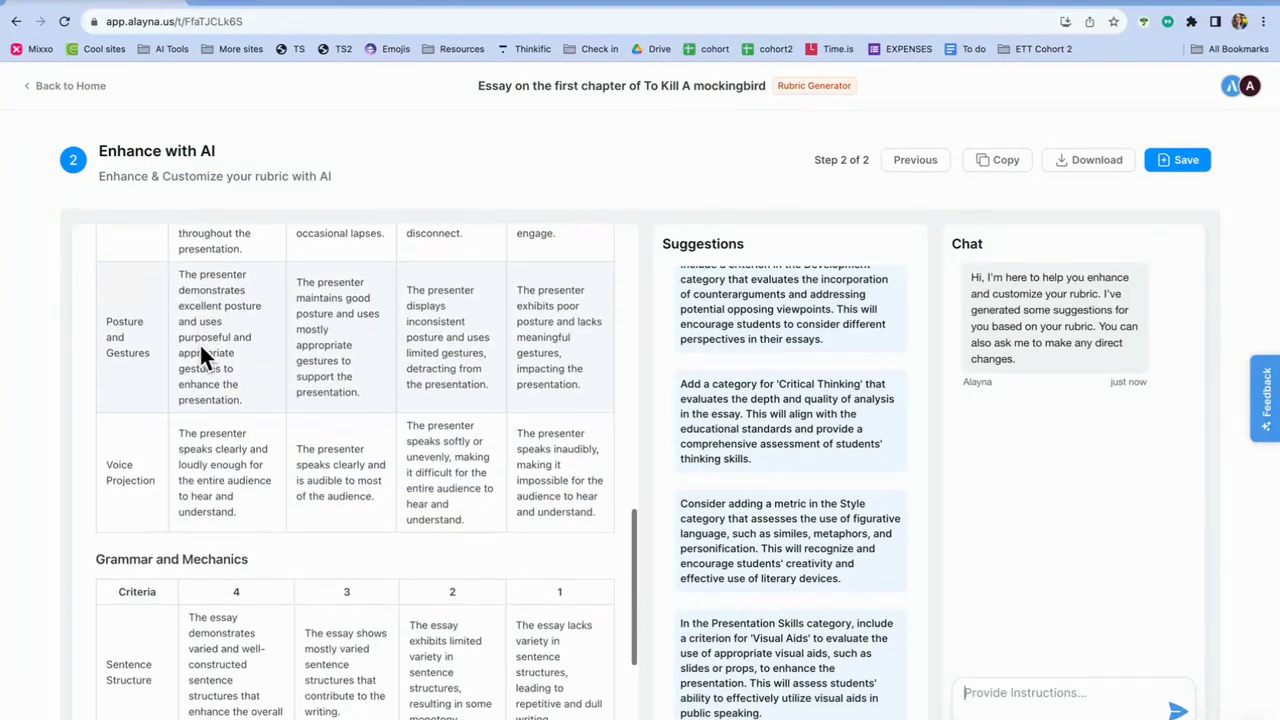
scroll(256, 418, up, 15)
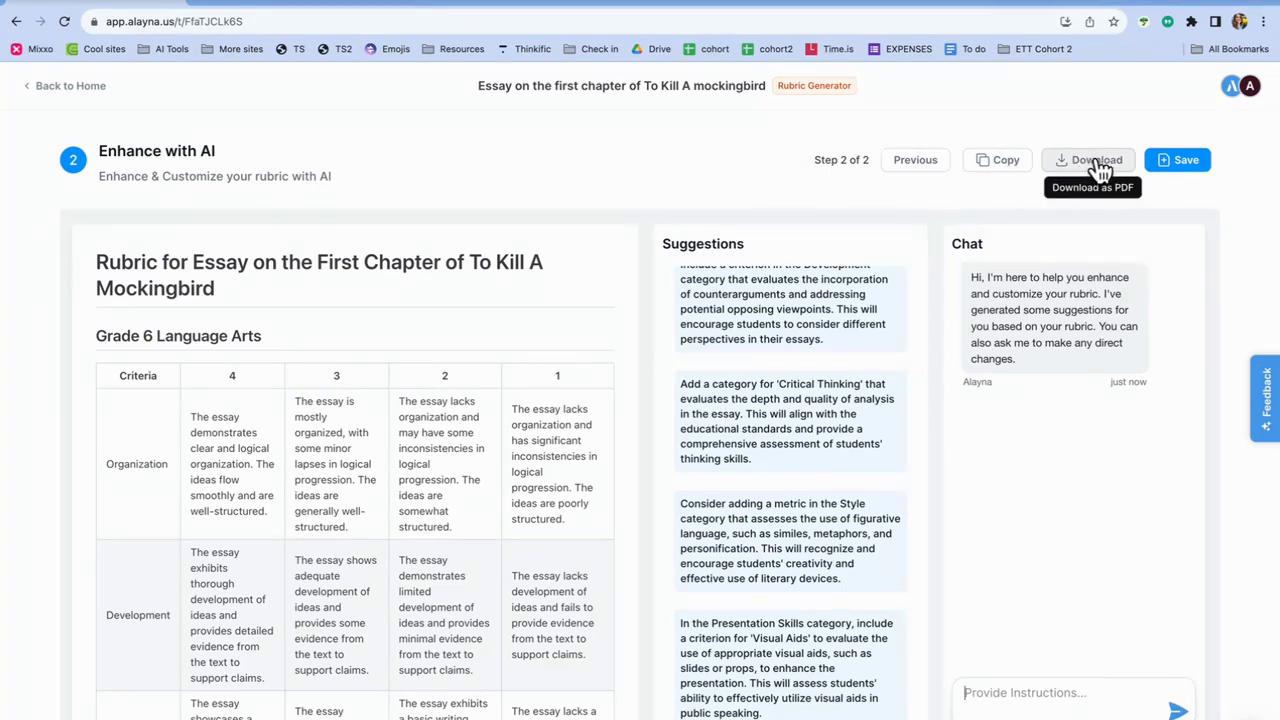
Create a new folder named "TKAM" in My Drive and save the rubric as a document.
click(1180, 170)
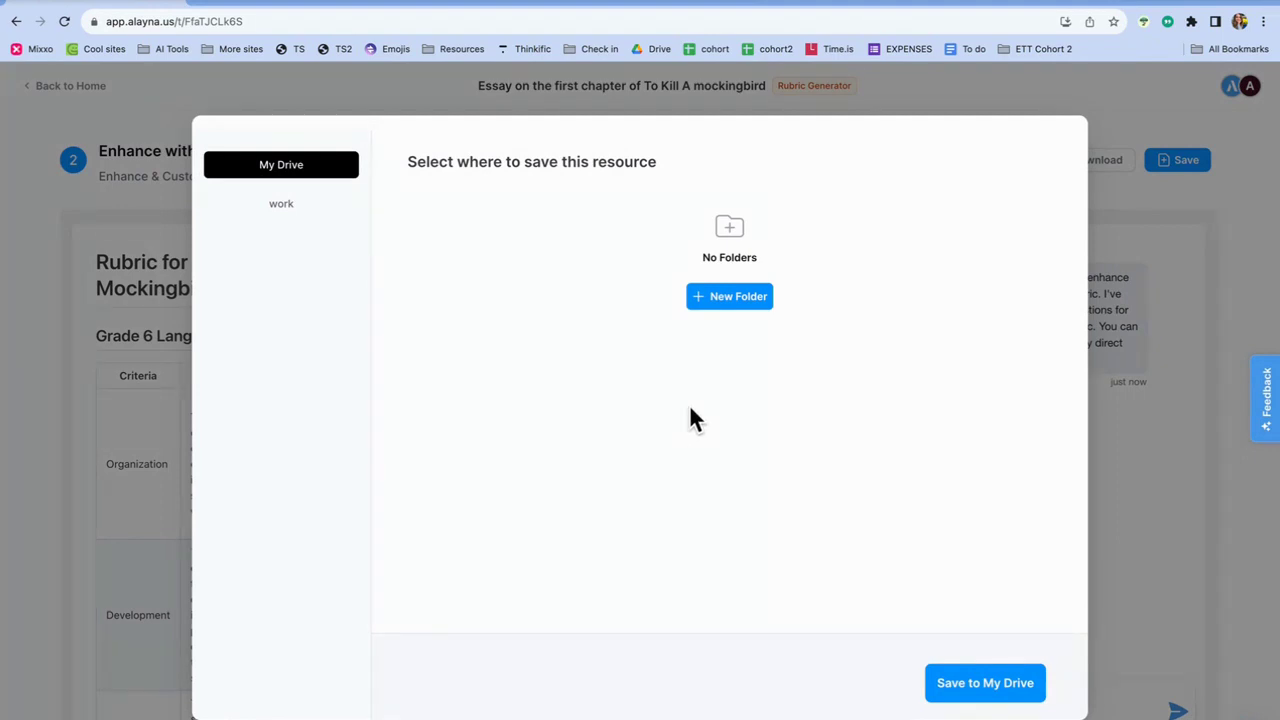
click(736, 297)
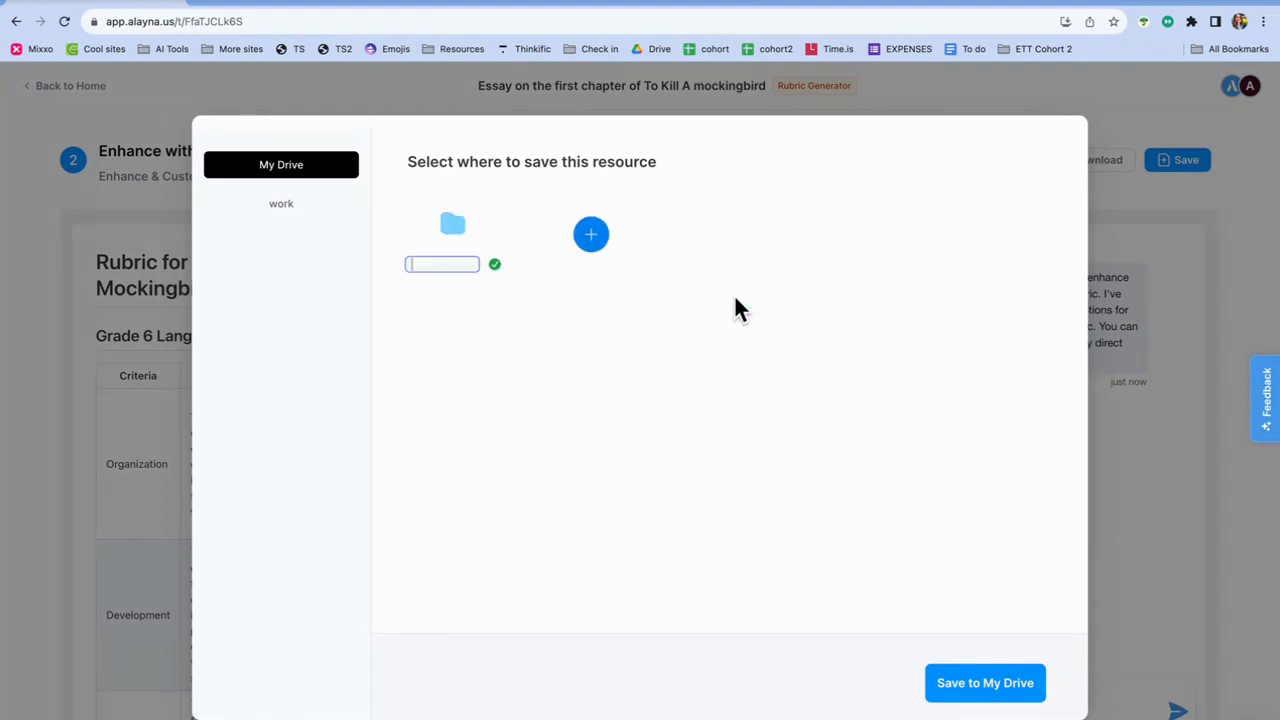
text(TKAM)
click(955, 690)
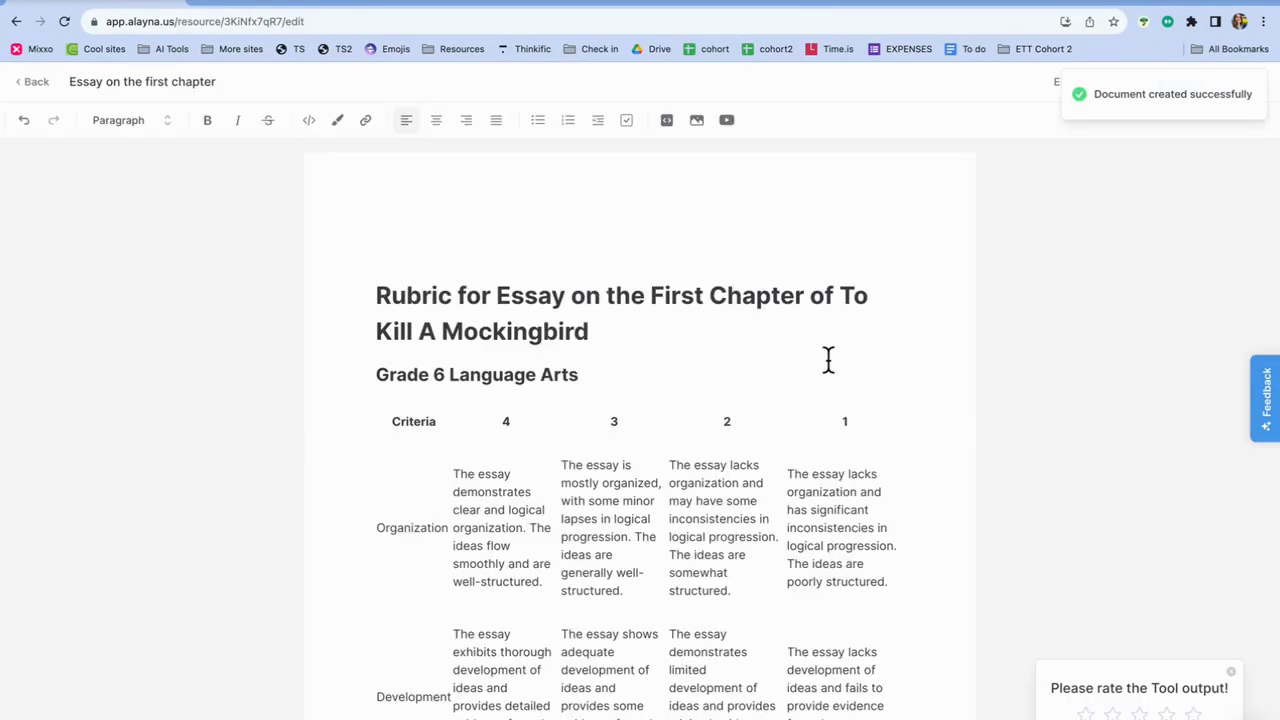
Select the word "eye" in the Eye Contact row's level 4 description and bring up the AI Assistant's options.
scroll(829, 360, down, 4)
scroll(829, 360, down, 6)
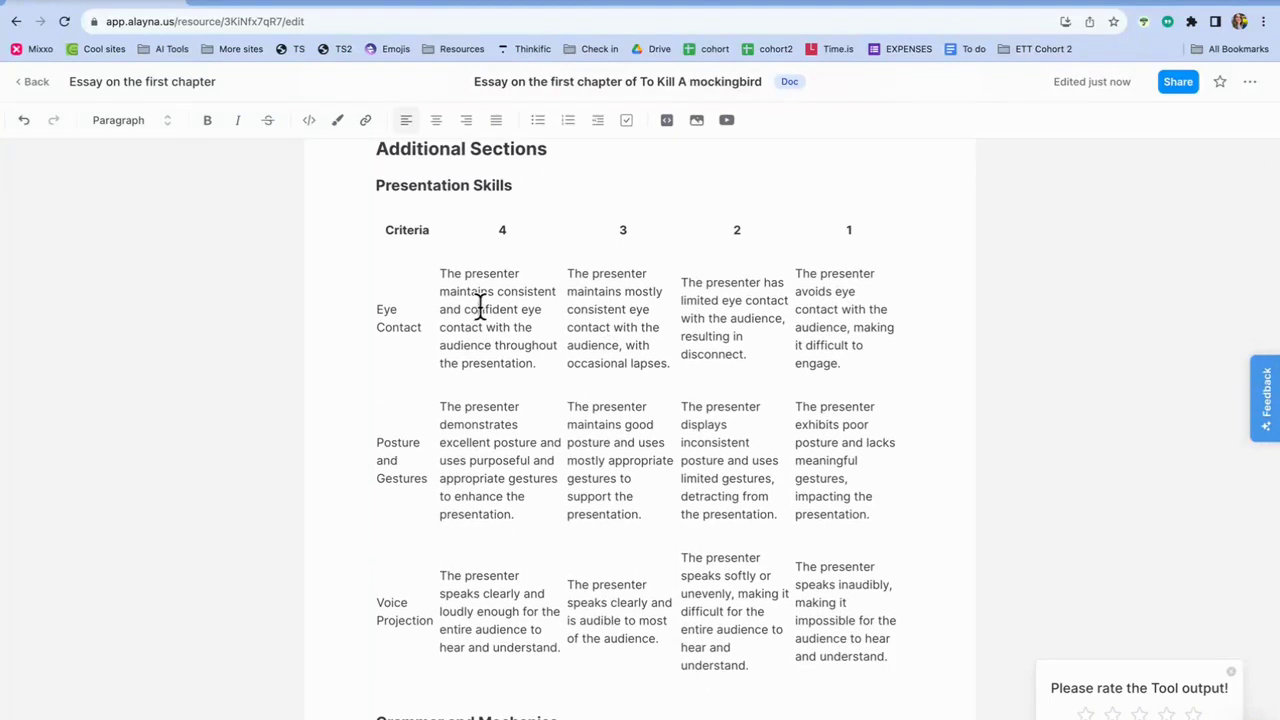
double_click(530, 310)
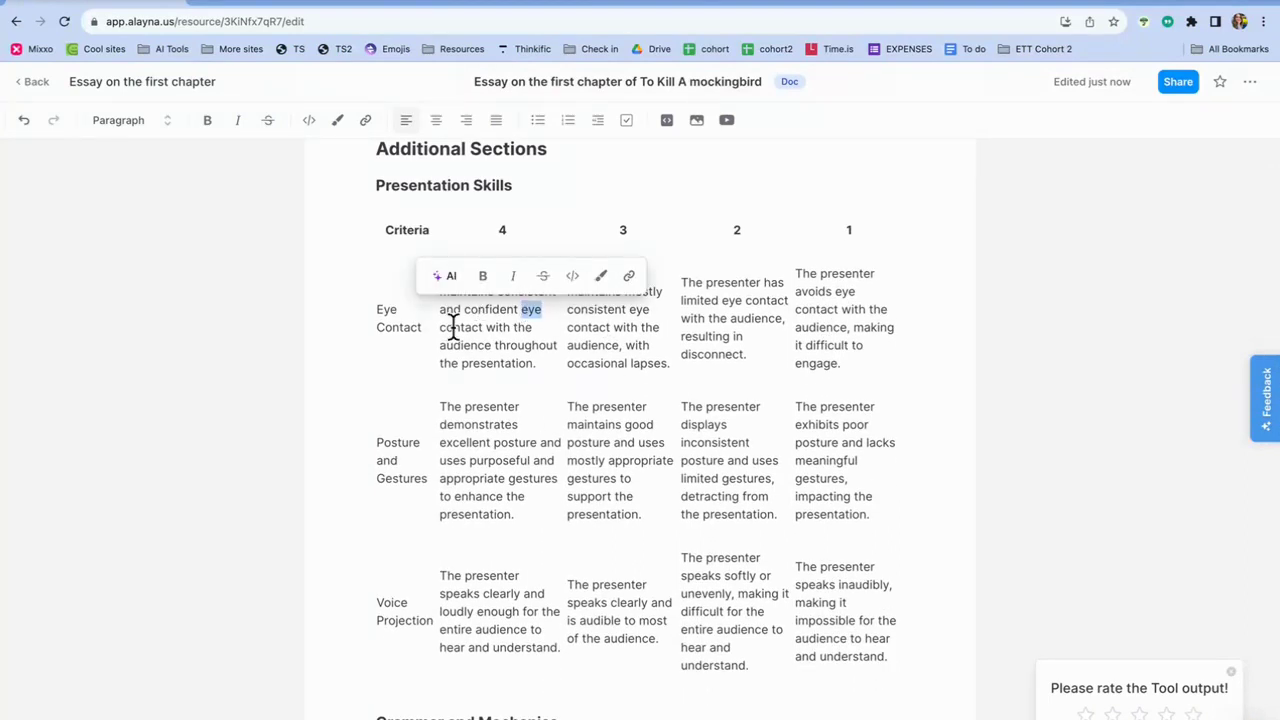
scroll(438, 294, up, 3)
scroll(438, 294, up, 3)
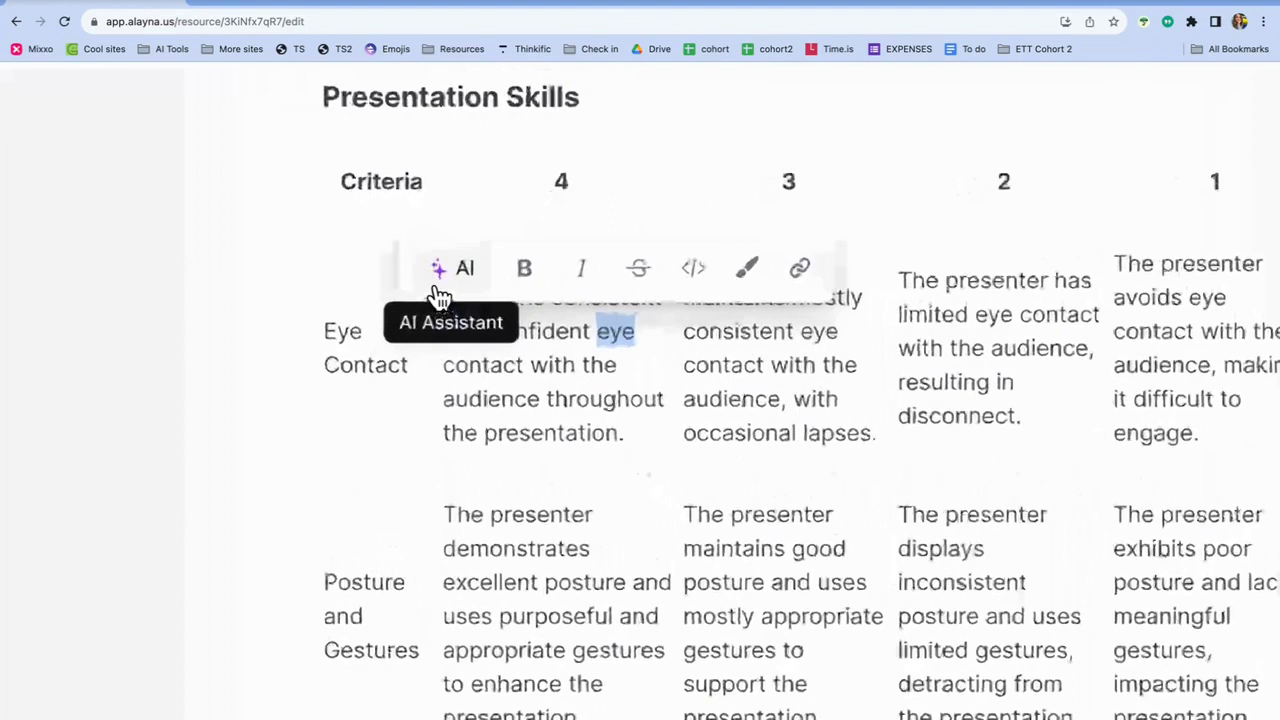
click(468, 364)
double_click(466, 364)
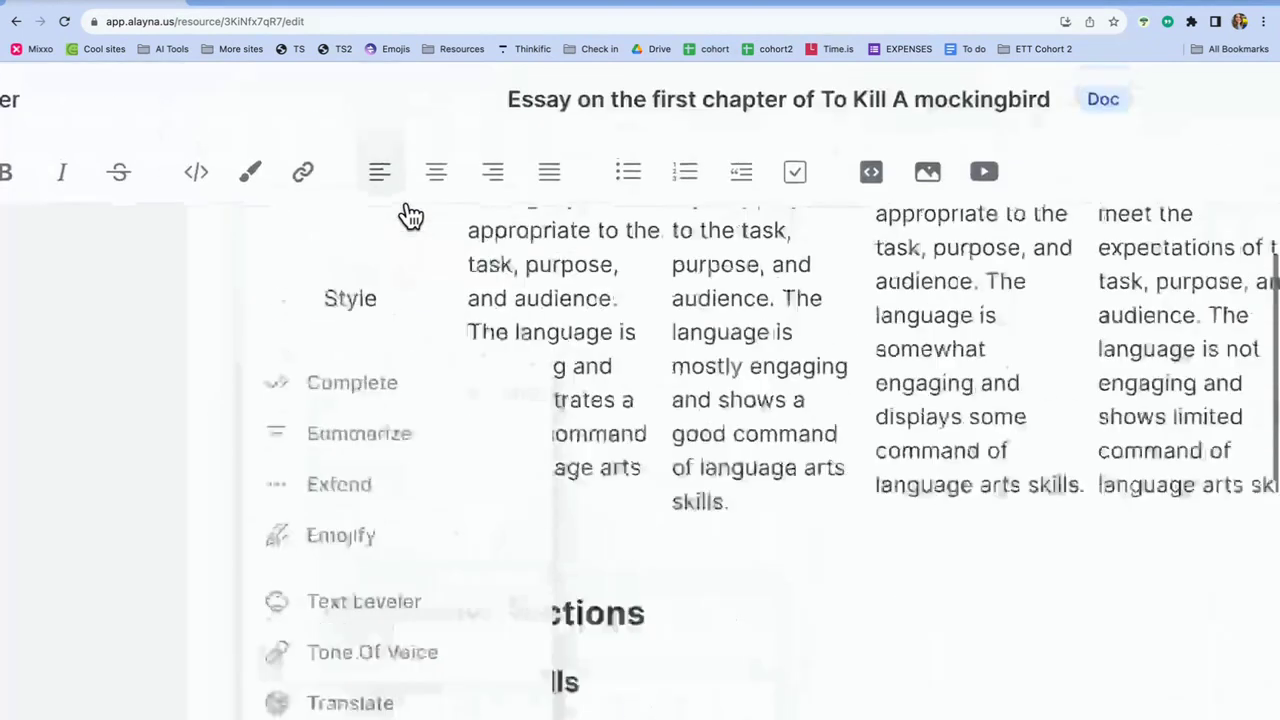
Examine the AI Assistant's options, including the Text Leveler grades, Tone Of Voice styles and Translate languages, and look over the rubric document.
scroll(514, 557, down, 2)
scroll(400, 537, down, 3)
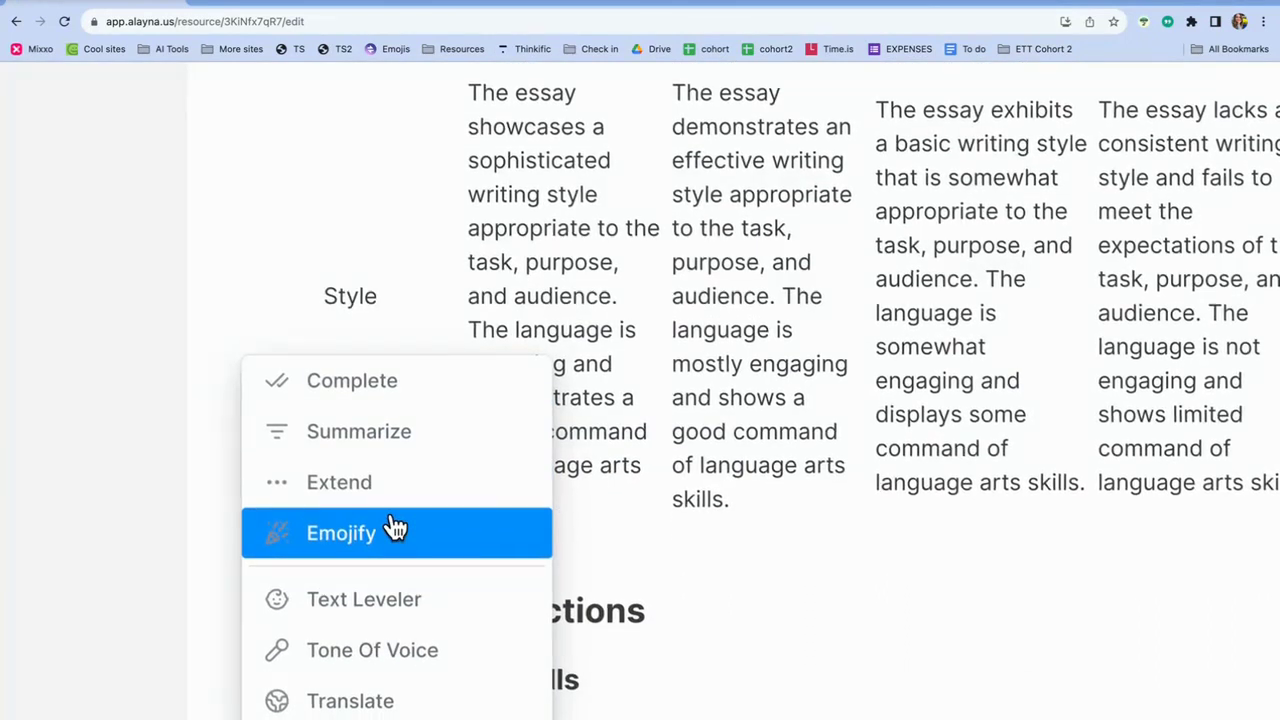
scroll(397, 522, down, 2)
mouse_move(417, 533)
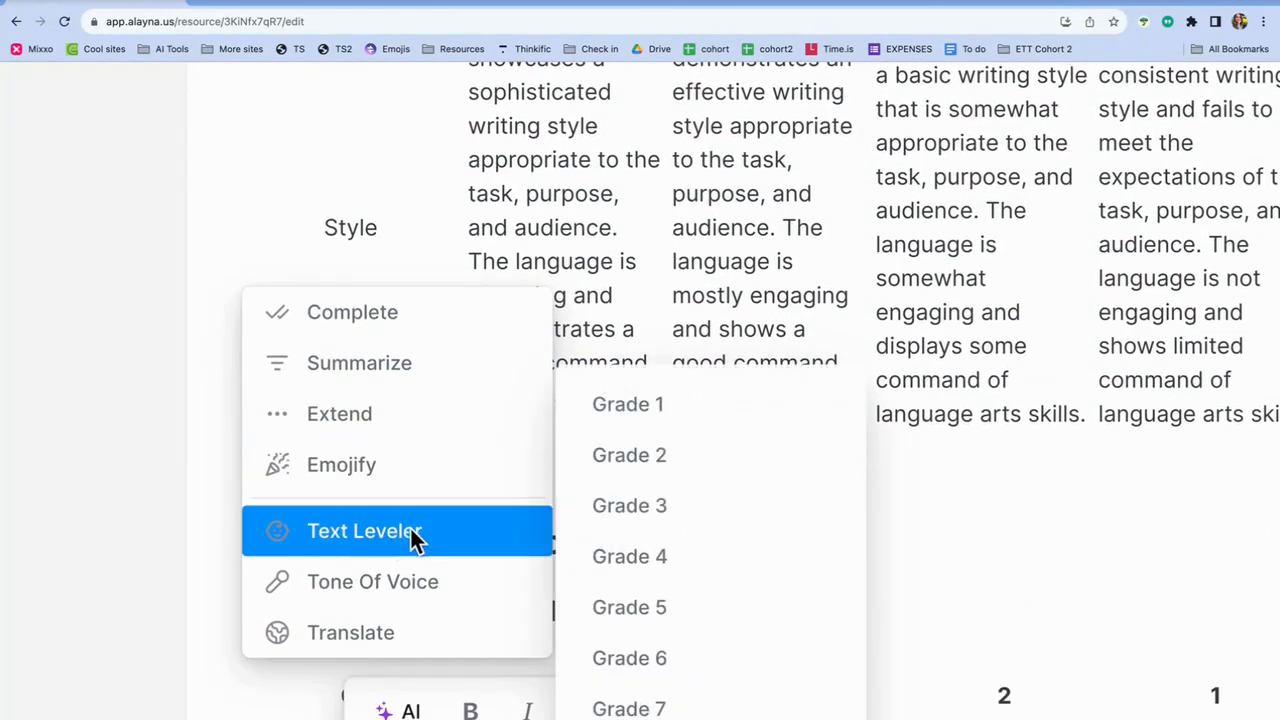
mouse_move(411, 578)
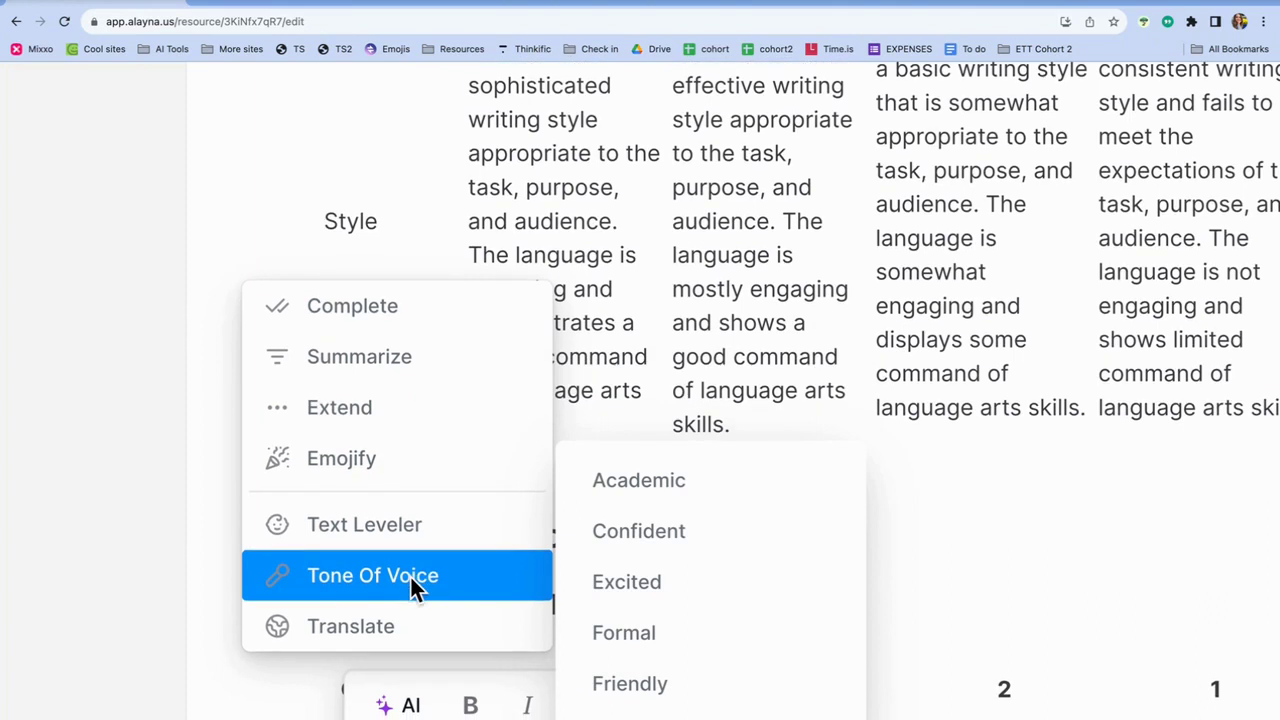
scroll(411, 584, down, 1)
mouse_move(409, 607)
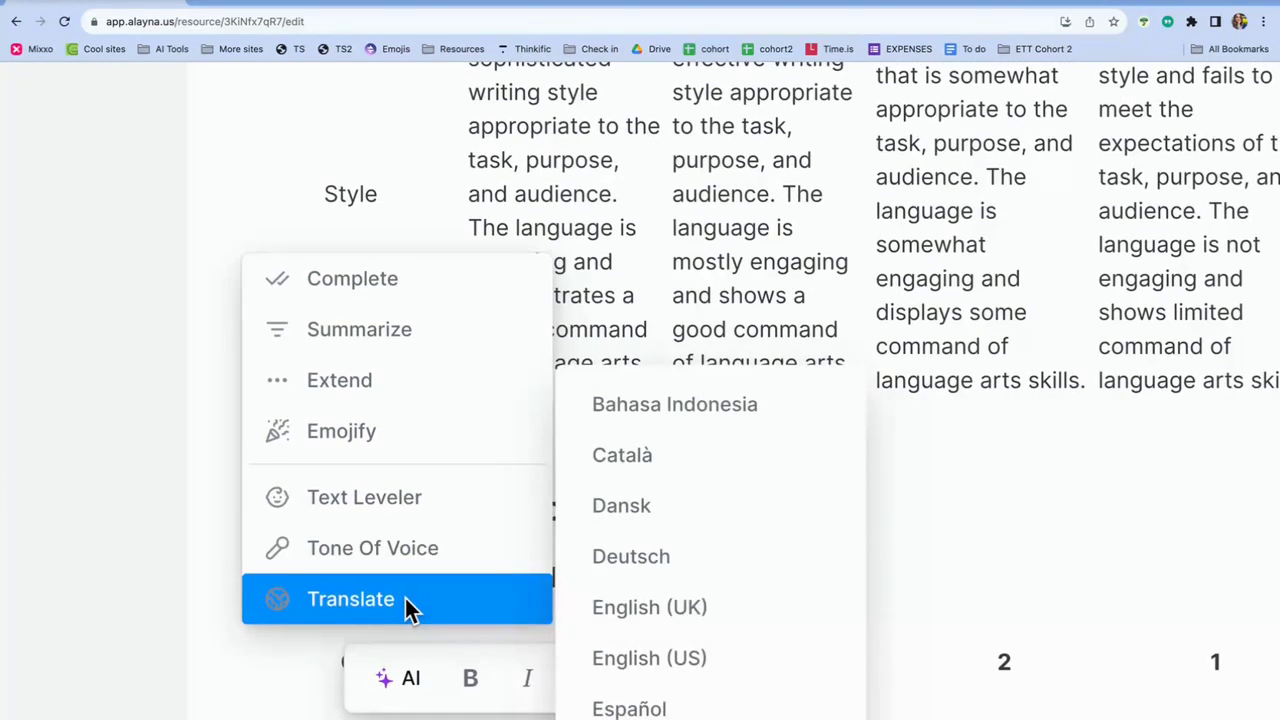
scroll(405, 600, down, 1)
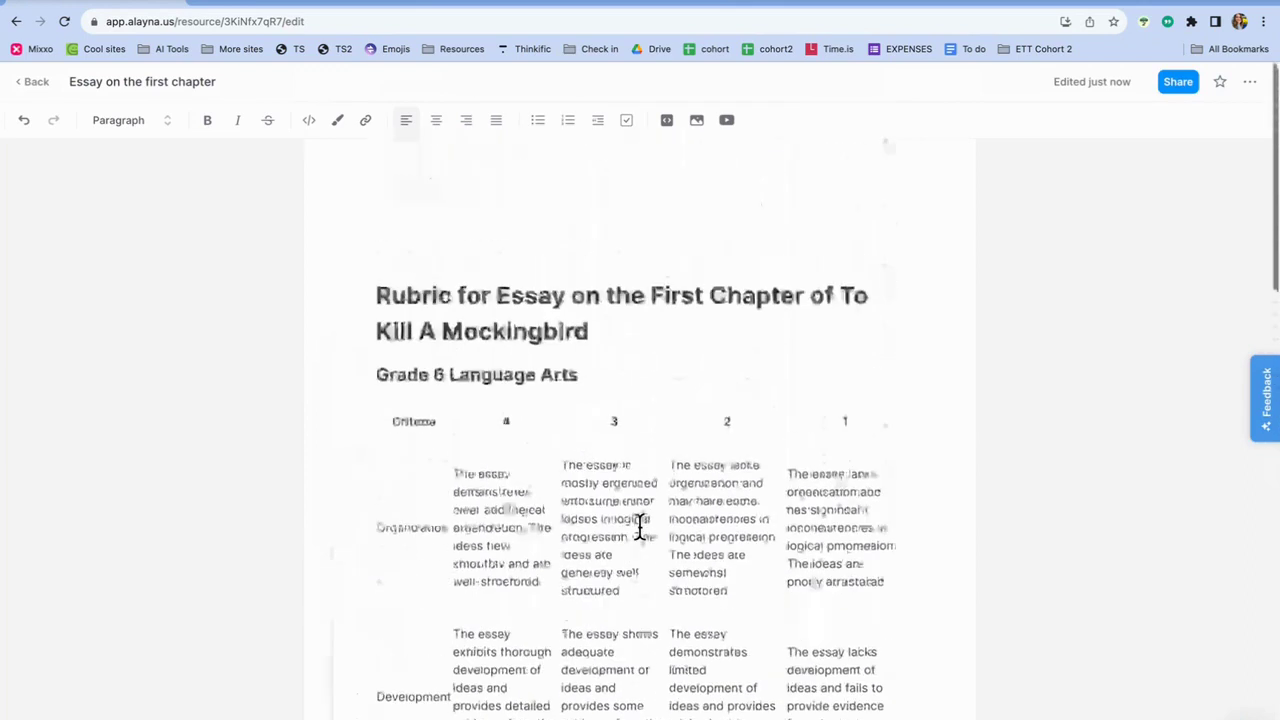
scroll(766, 357, down, 4)
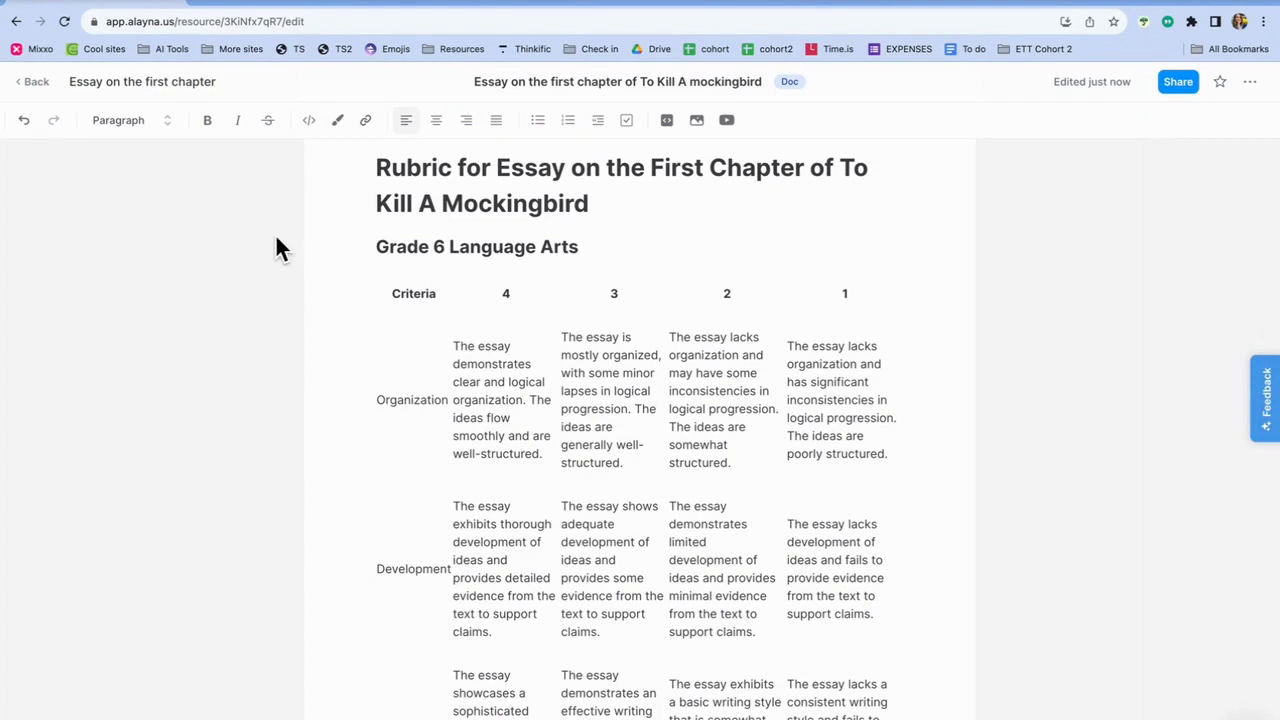
scroll(278, 248, up, 2)
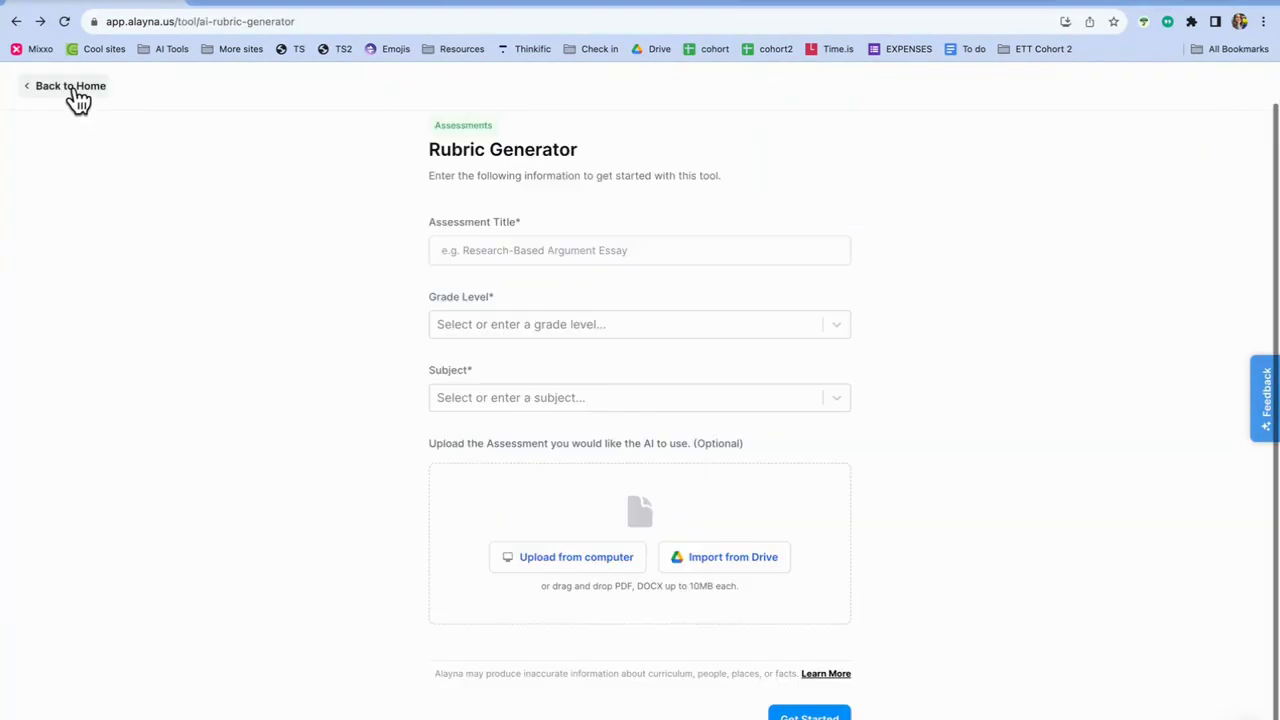
Return from the Rubric Generator to the tool list and open the Lesson Planner.
click(80, 90)
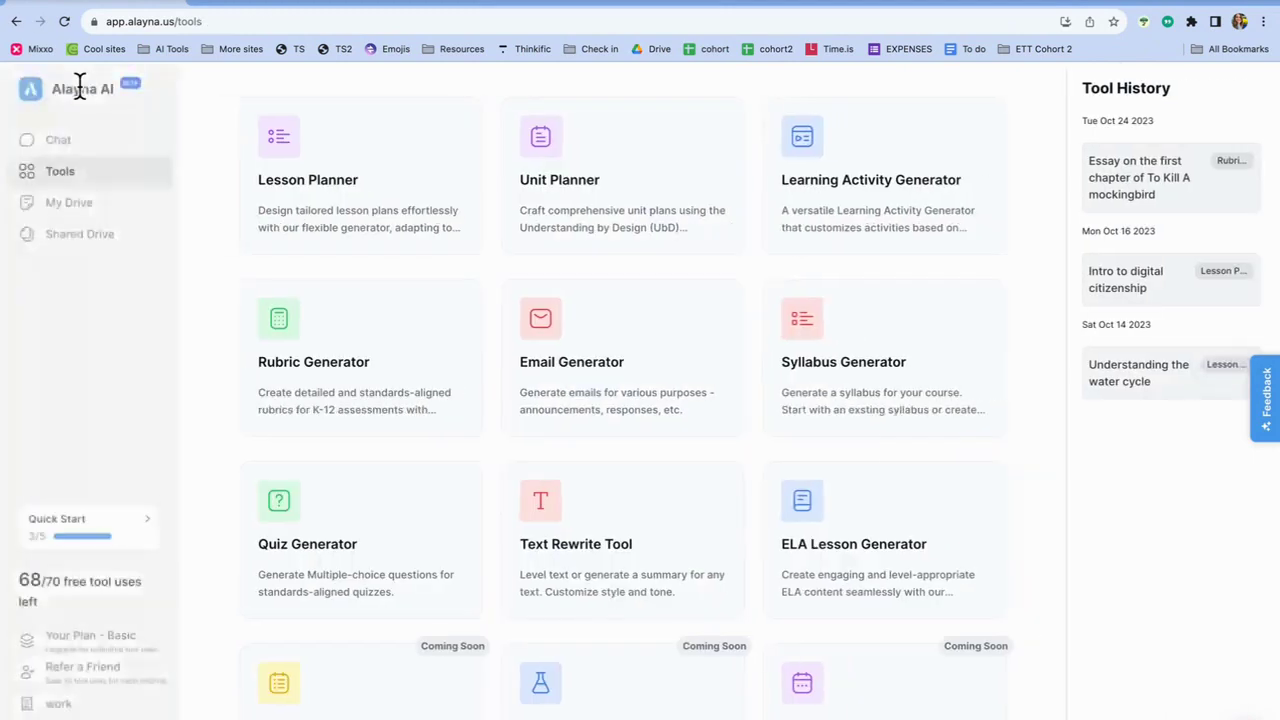
scroll(621, 347, up, 1)
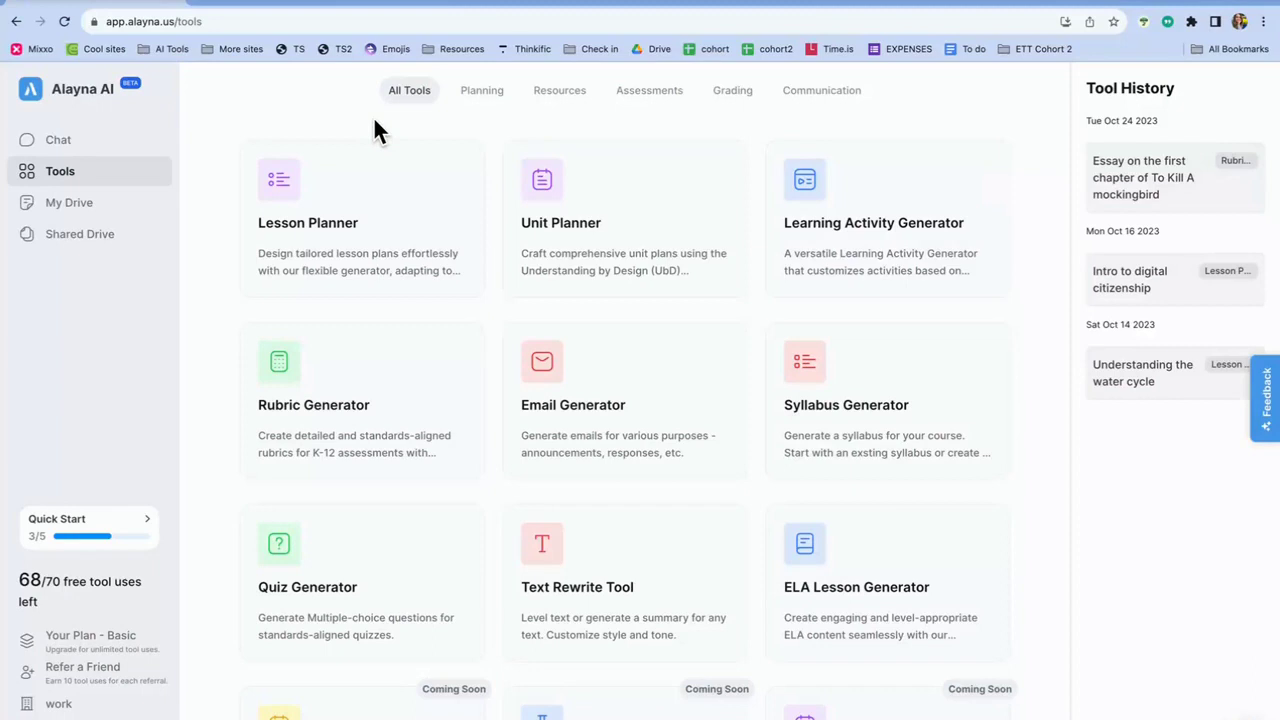
mouse_move(320, 195)
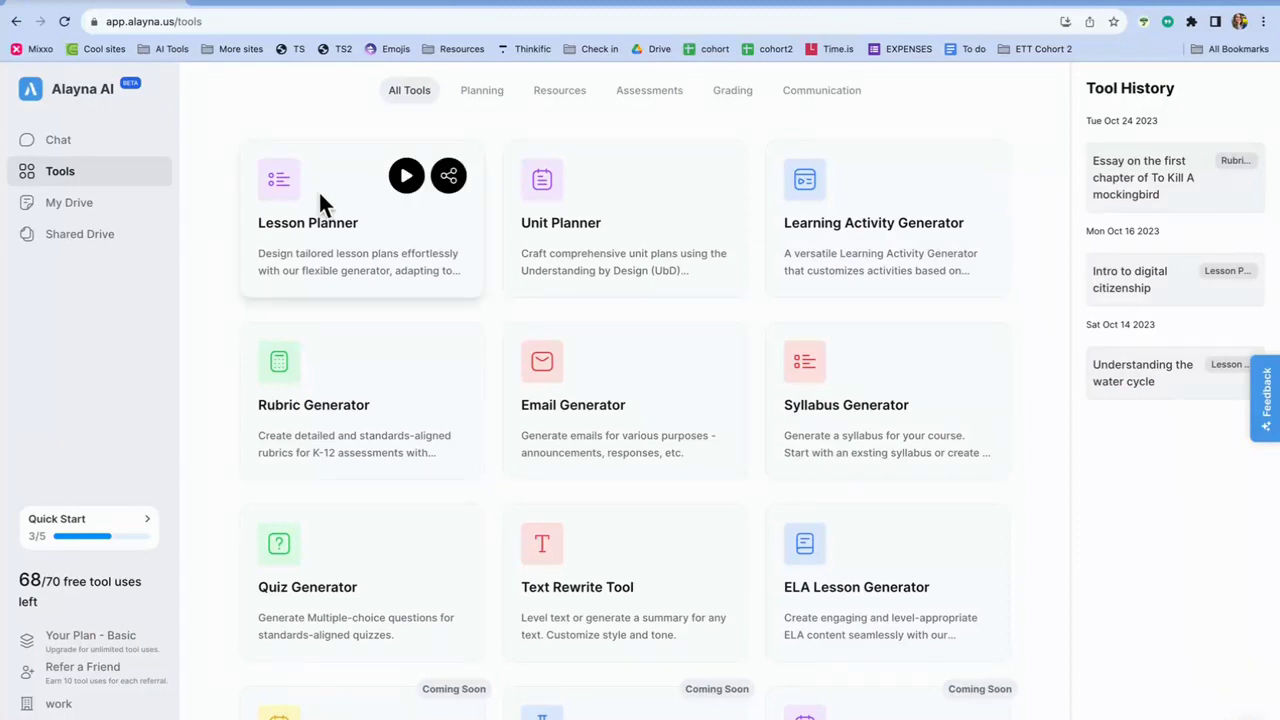
click(407, 178)
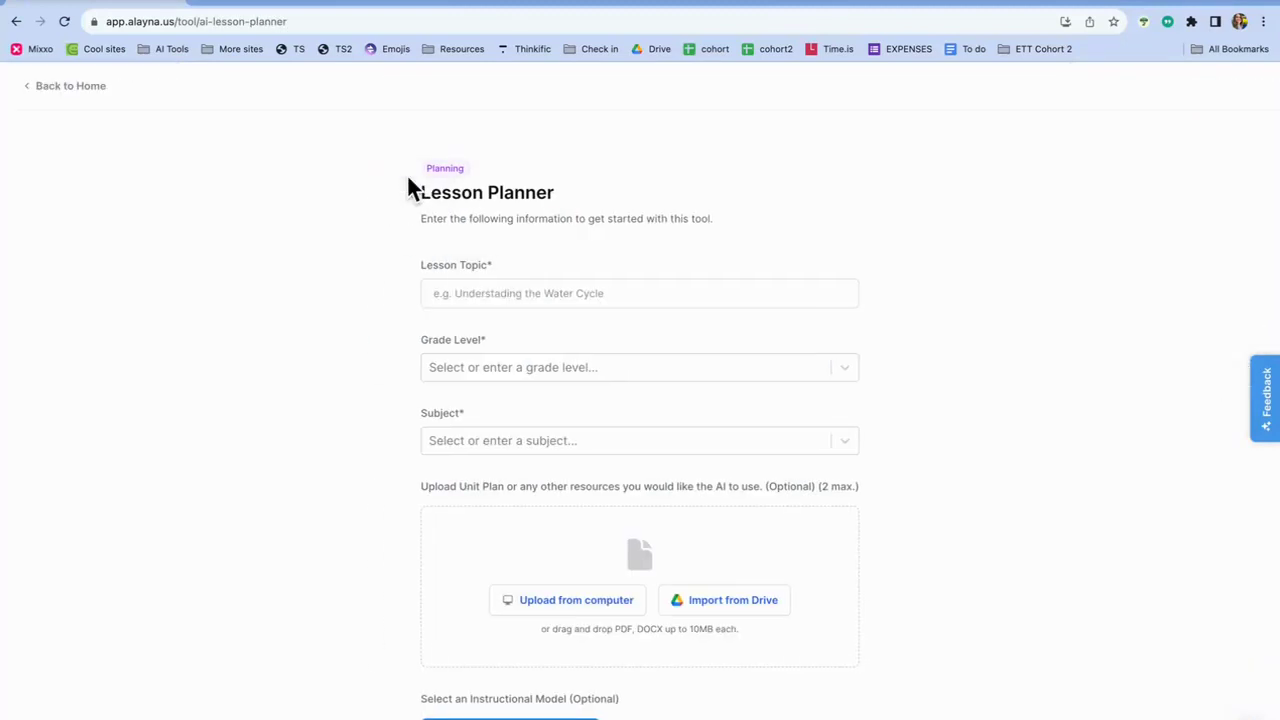
Fill in the lesson topic "Understanding the water cycle" with grade level Grade 4 and subject Life and physical sciences.
click(507, 293)
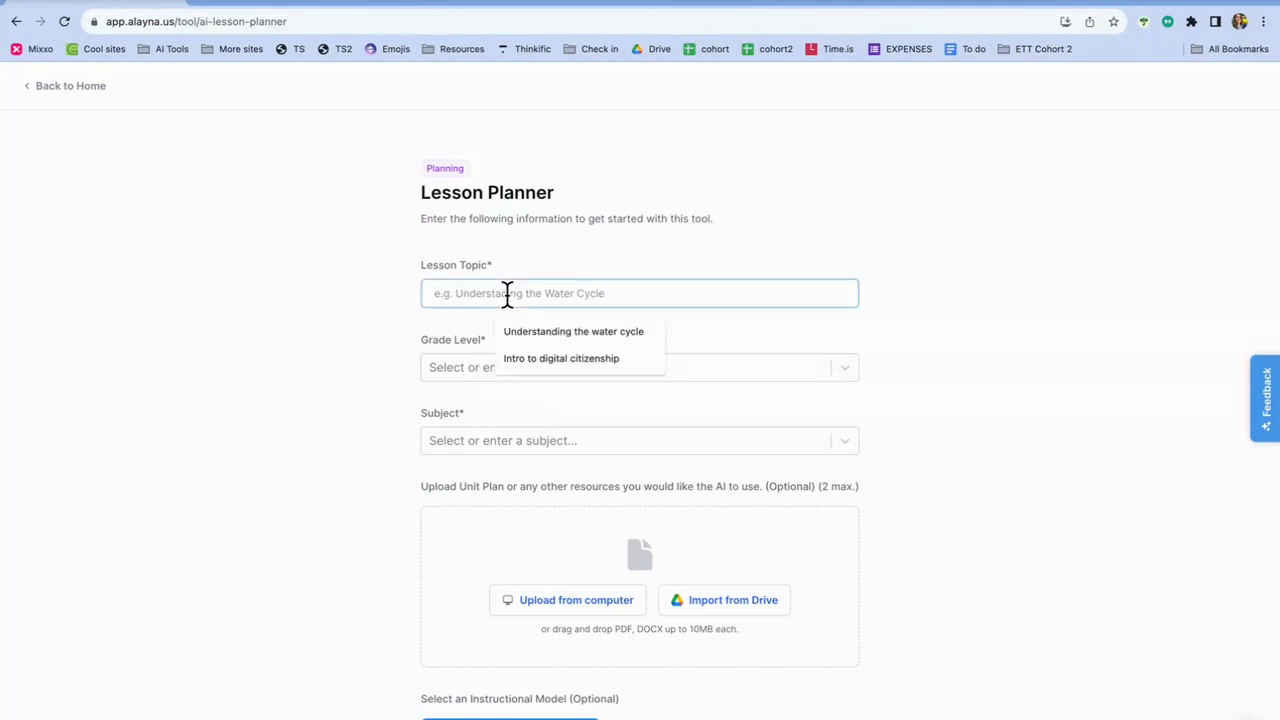
click(582, 330)
click(624, 372)
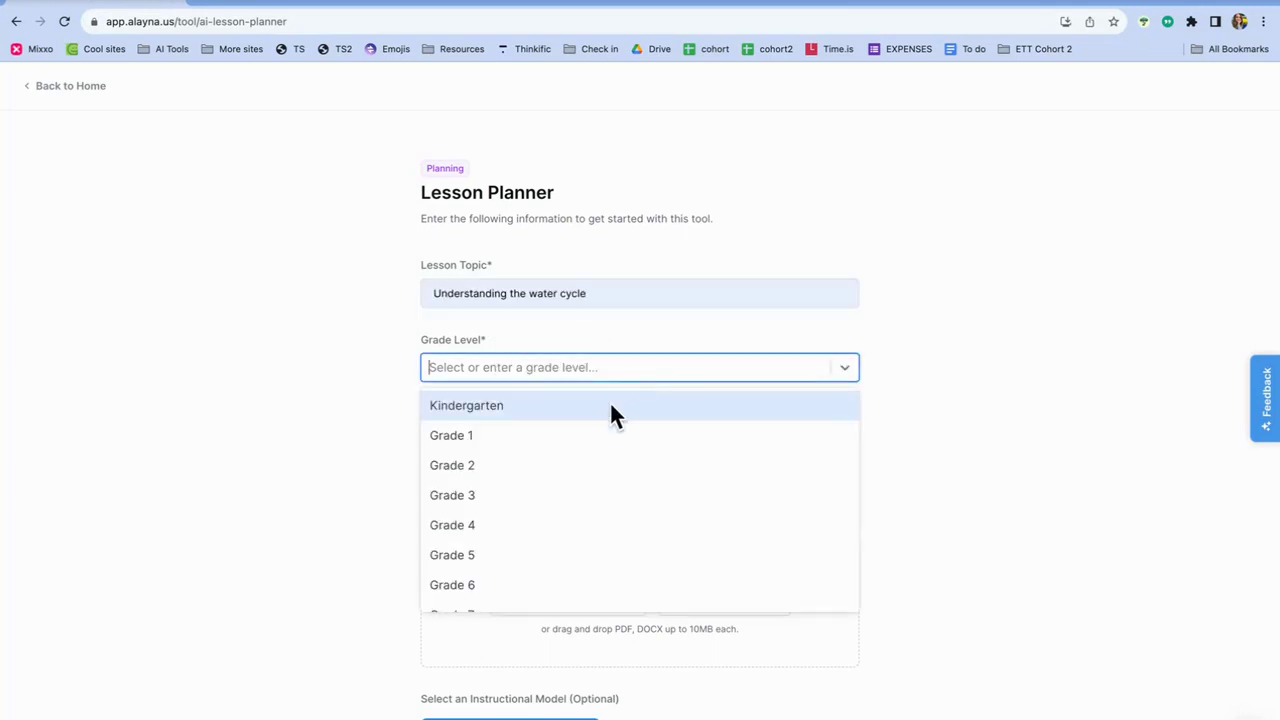
click(555, 525)
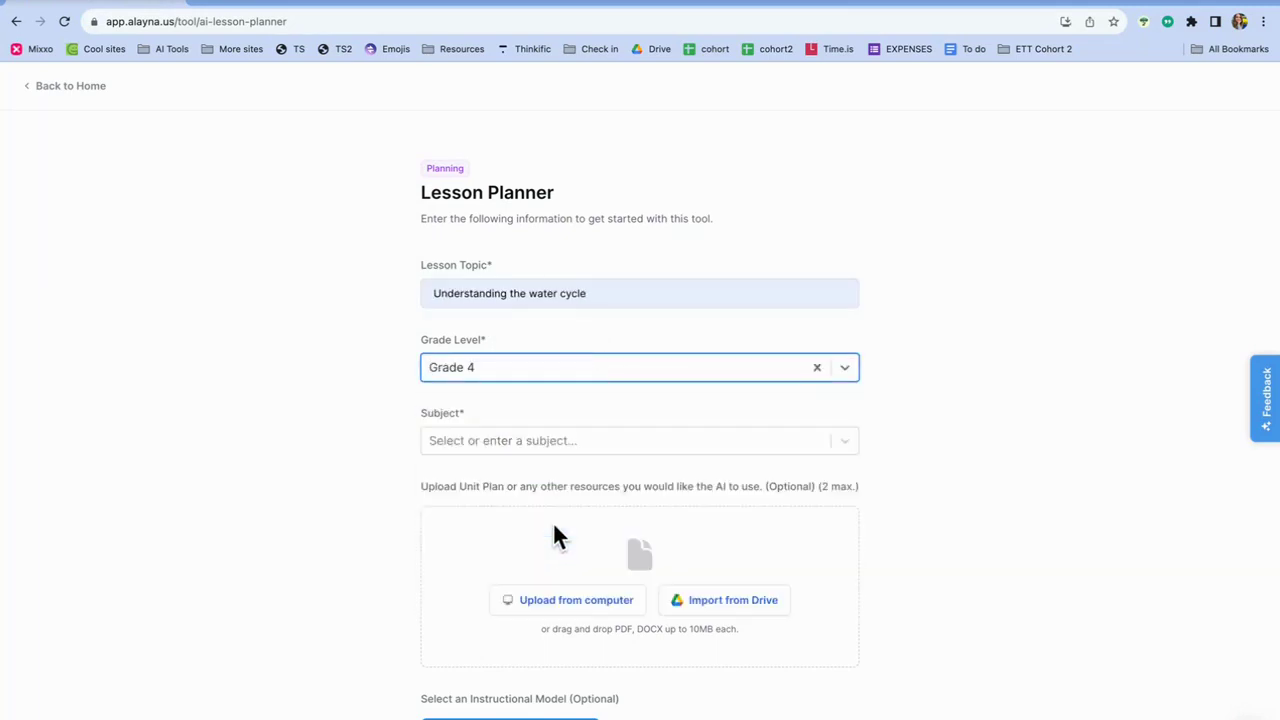
scroll(600, 490, down, 1)
click(627, 352)
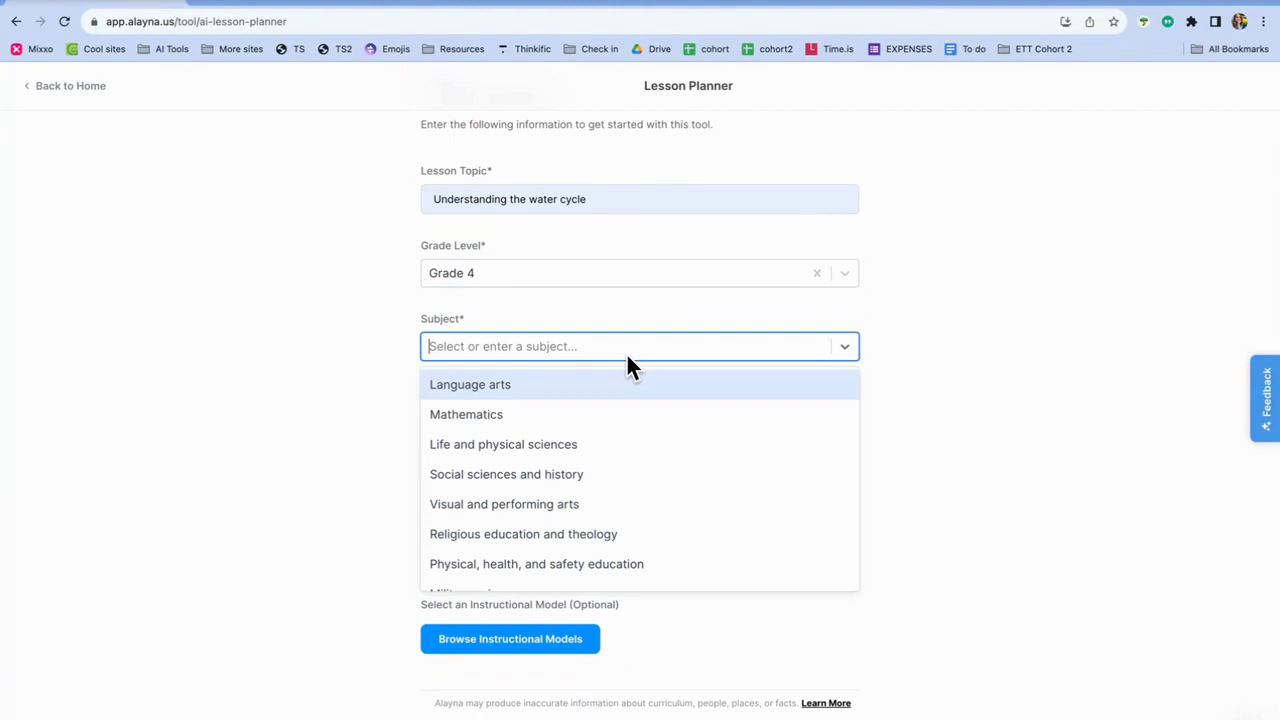
click(604, 445)
Choose the Five-E Model as the instructional model and start crafting the lesson plan.
scroll(525, 520, up, 5)
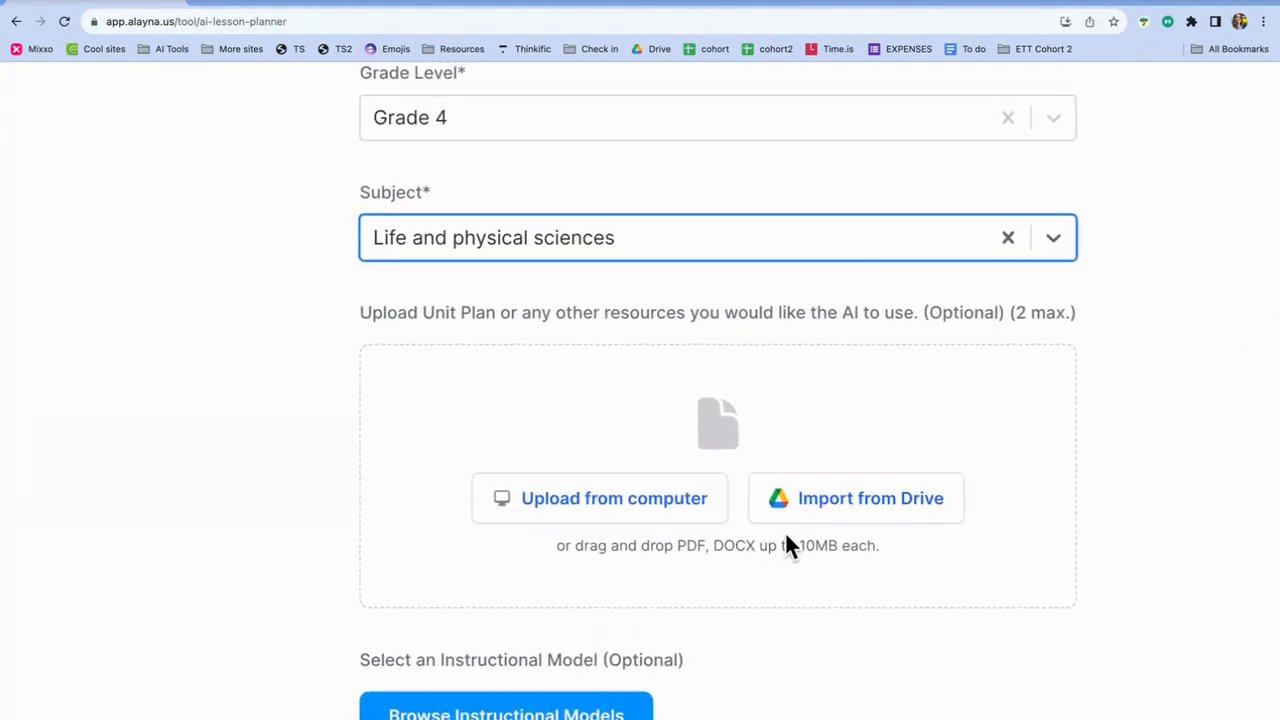
scroll(786, 538, down, 1)
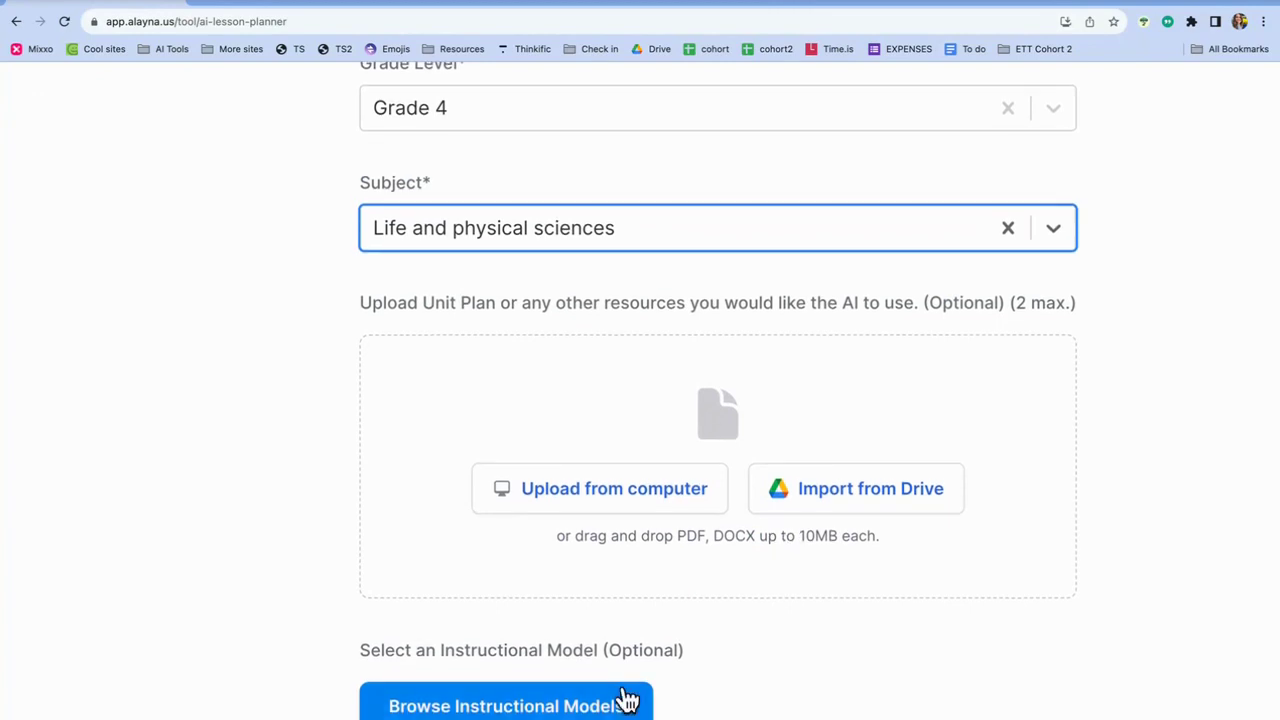
scroll(480, 694, down, 5)
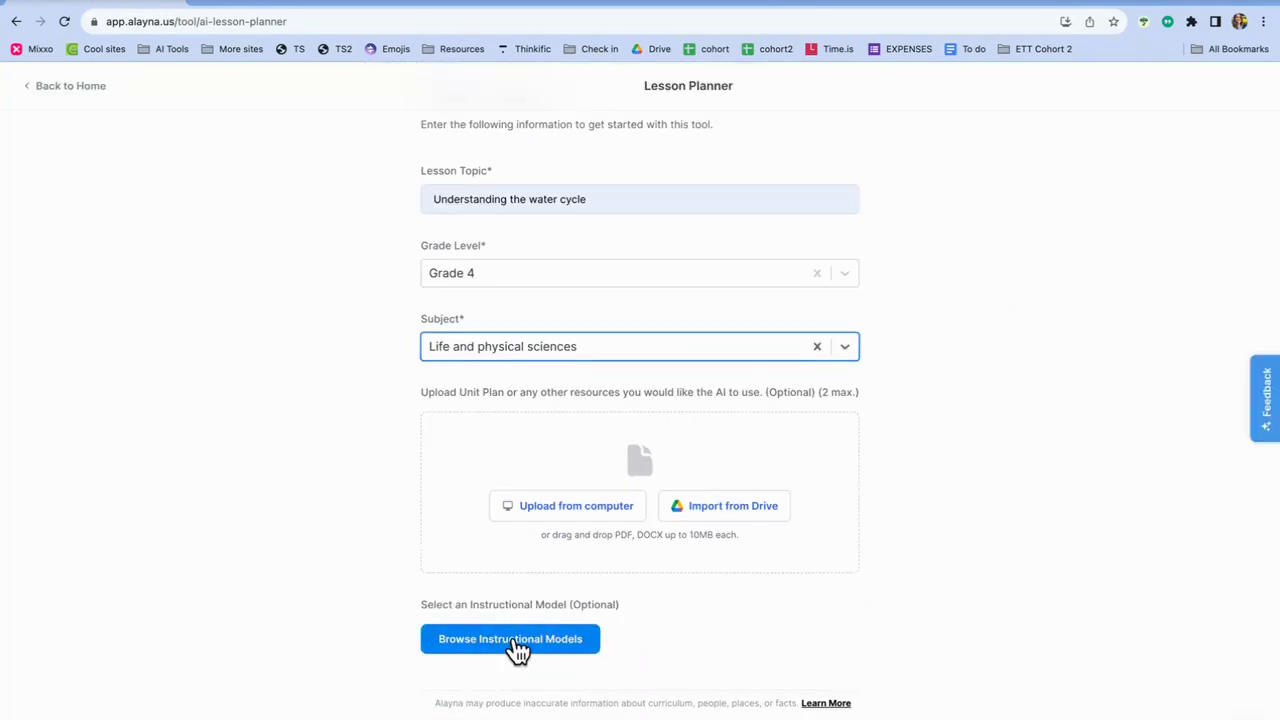
click(515, 643)
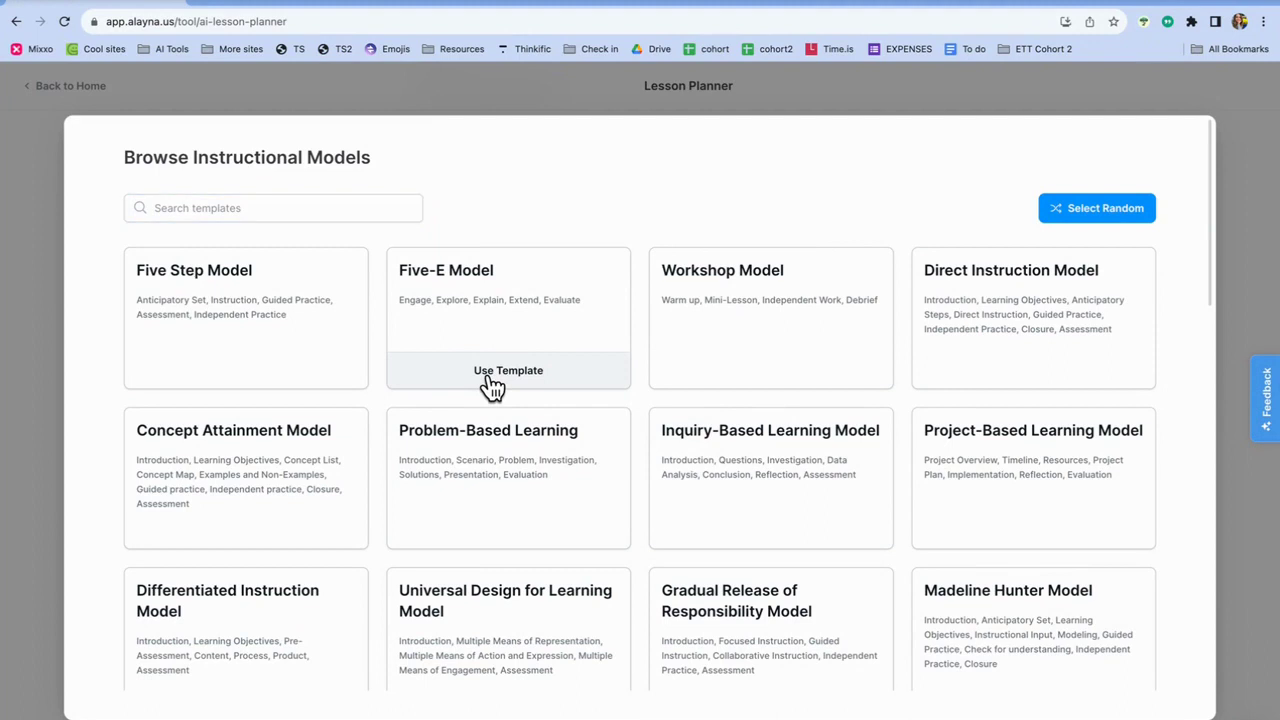
click(490, 372)
scroll(571, 641, down, 2)
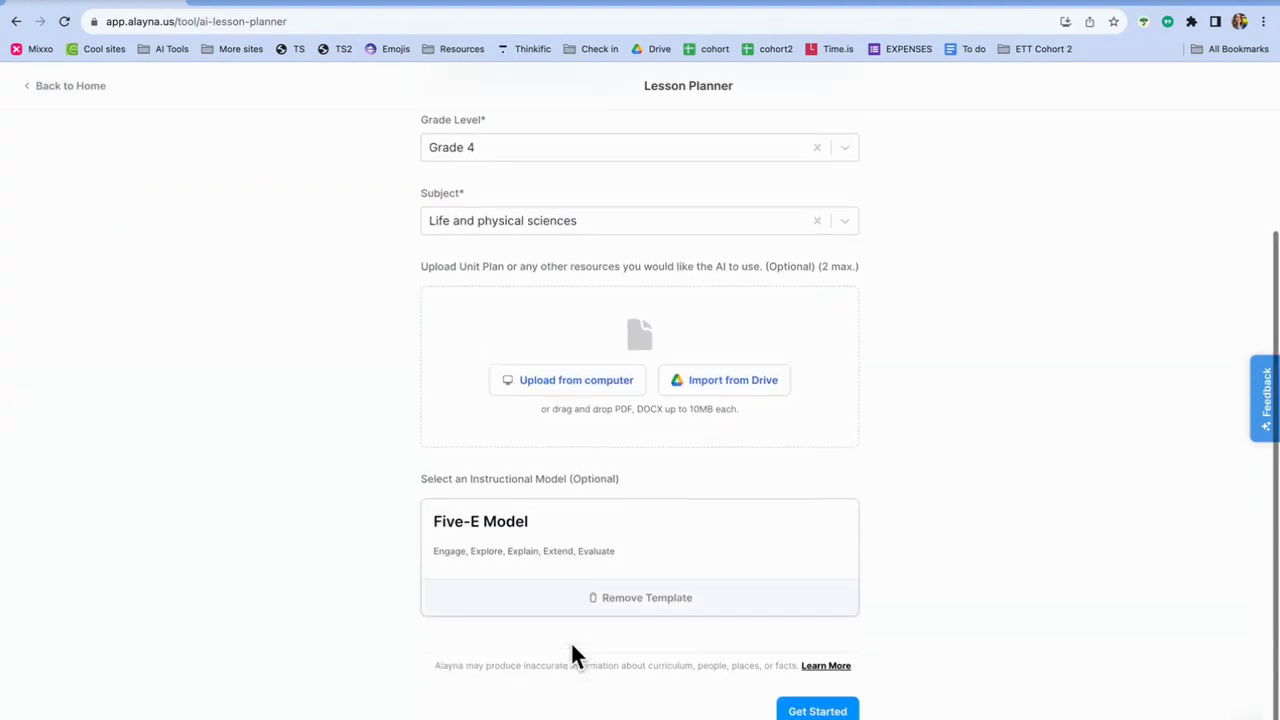
click(811, 711)
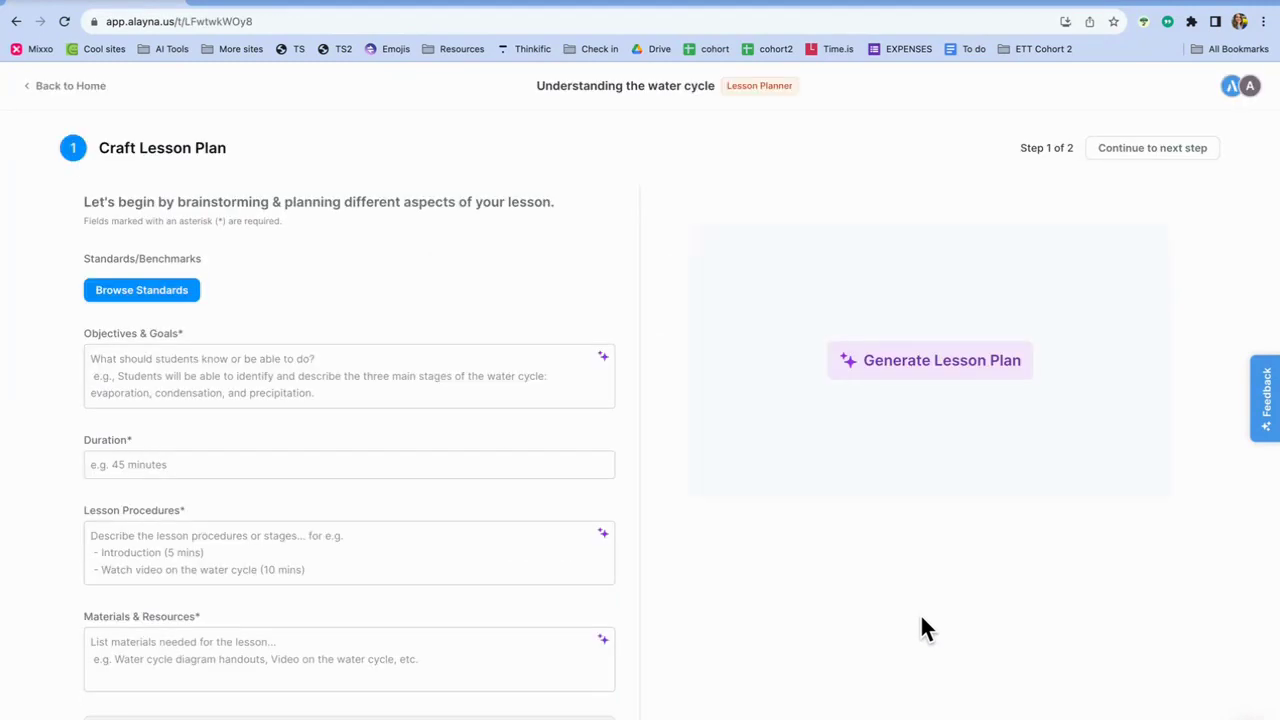
Have the AI generate the lesson's Objectives & Goals and review the generated text.
click(265, 368)
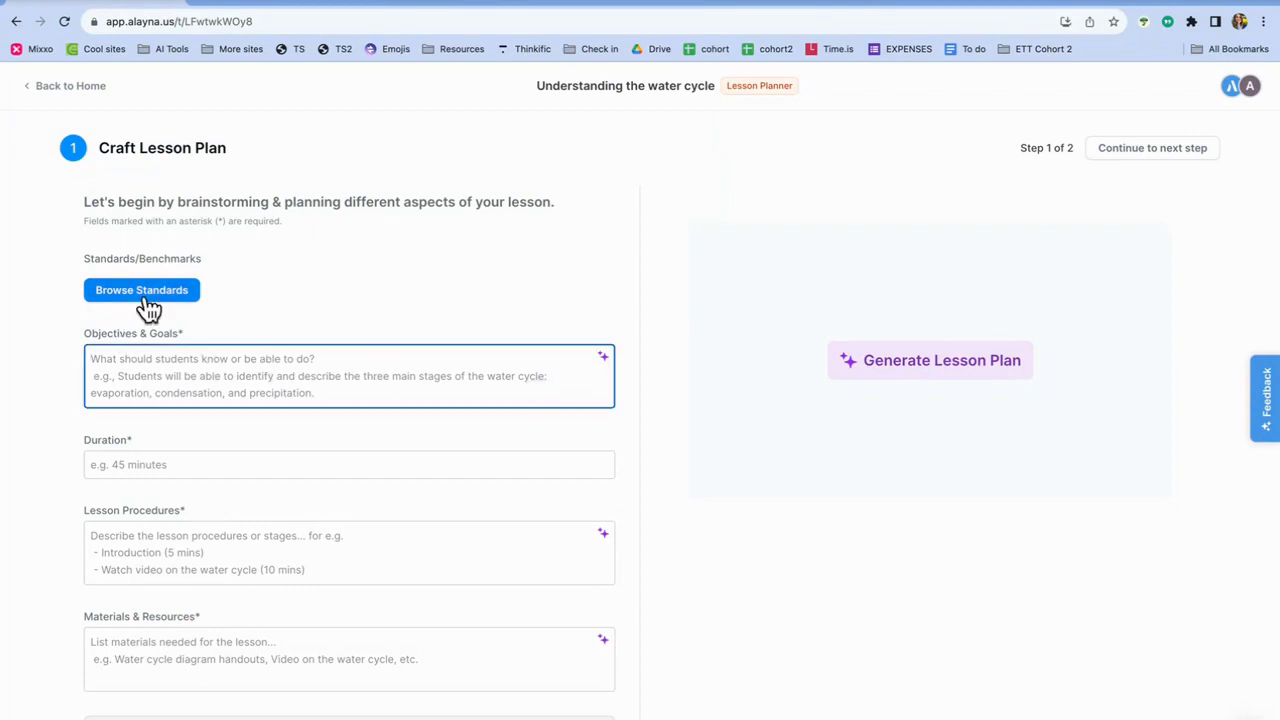
scroll(185, 308, up, 5)
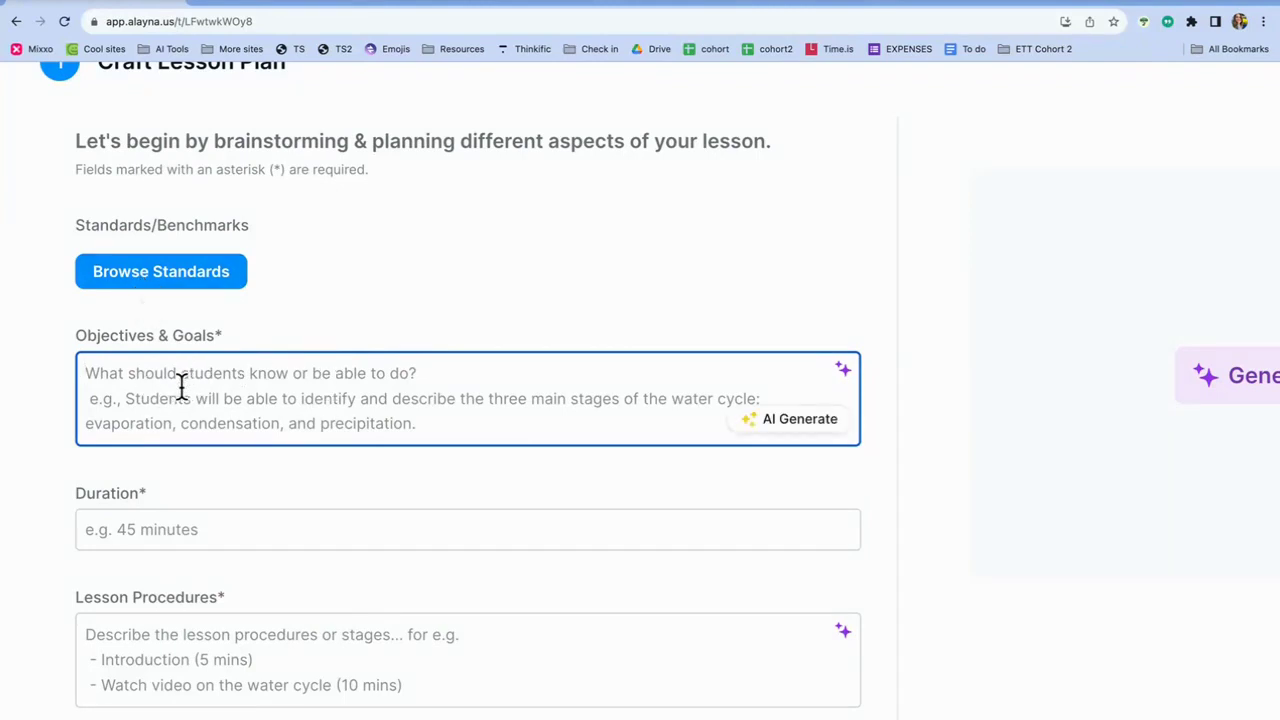
scroll(181, 387, up, 1)
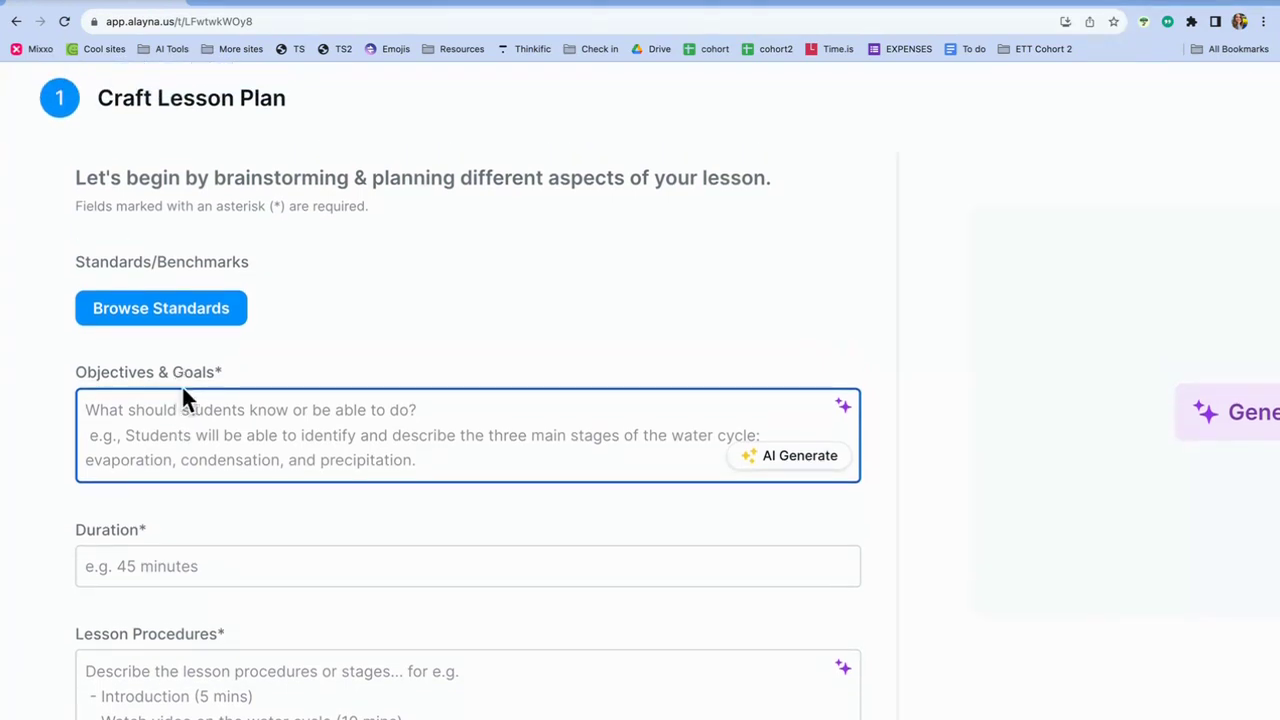
click(792, 474)
click(792, 474)
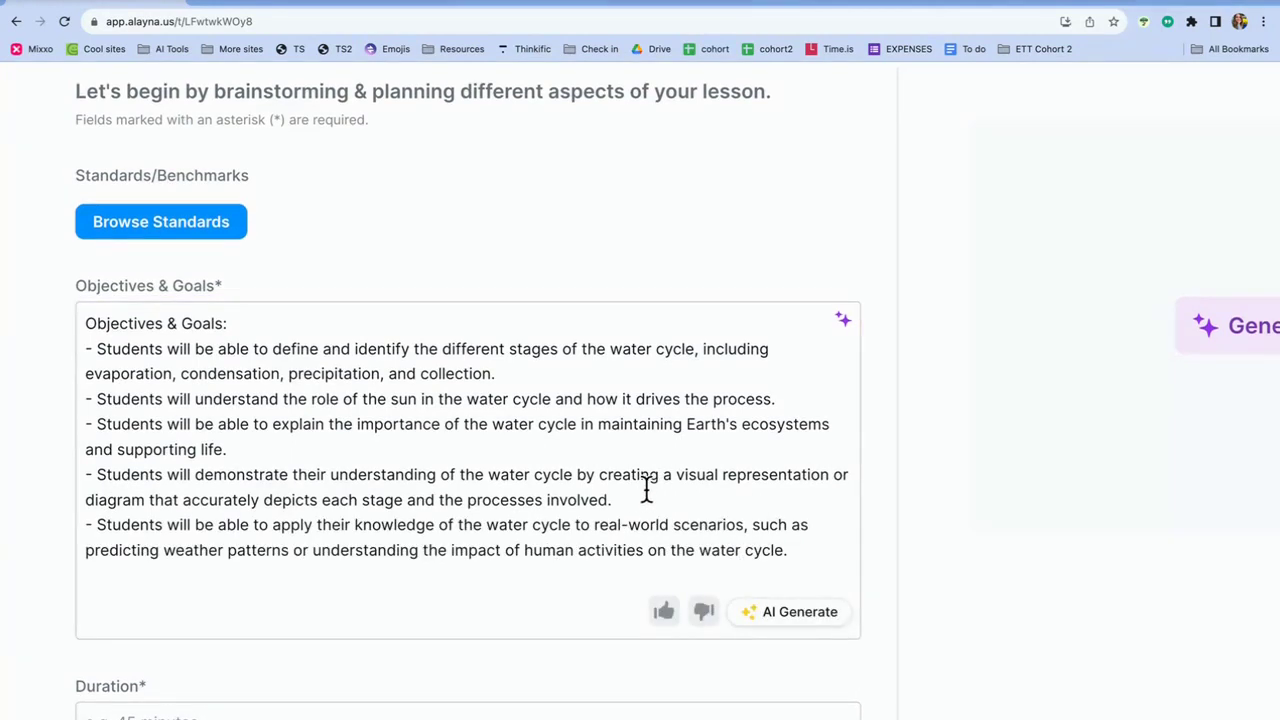
drag(380, 451, 392, 527)
click(400, 547)
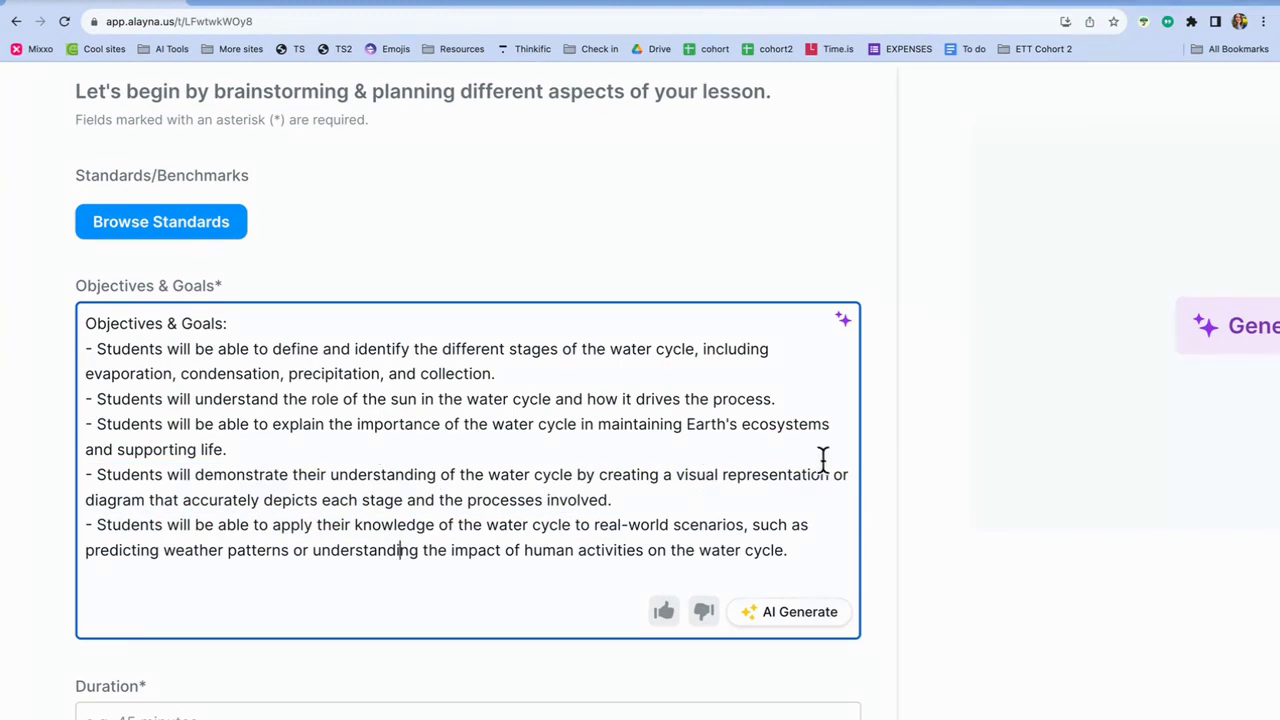
Set the lesson duration to "50 minute" using the previously entered suggestion.
scroll(877, 446, down, 1)
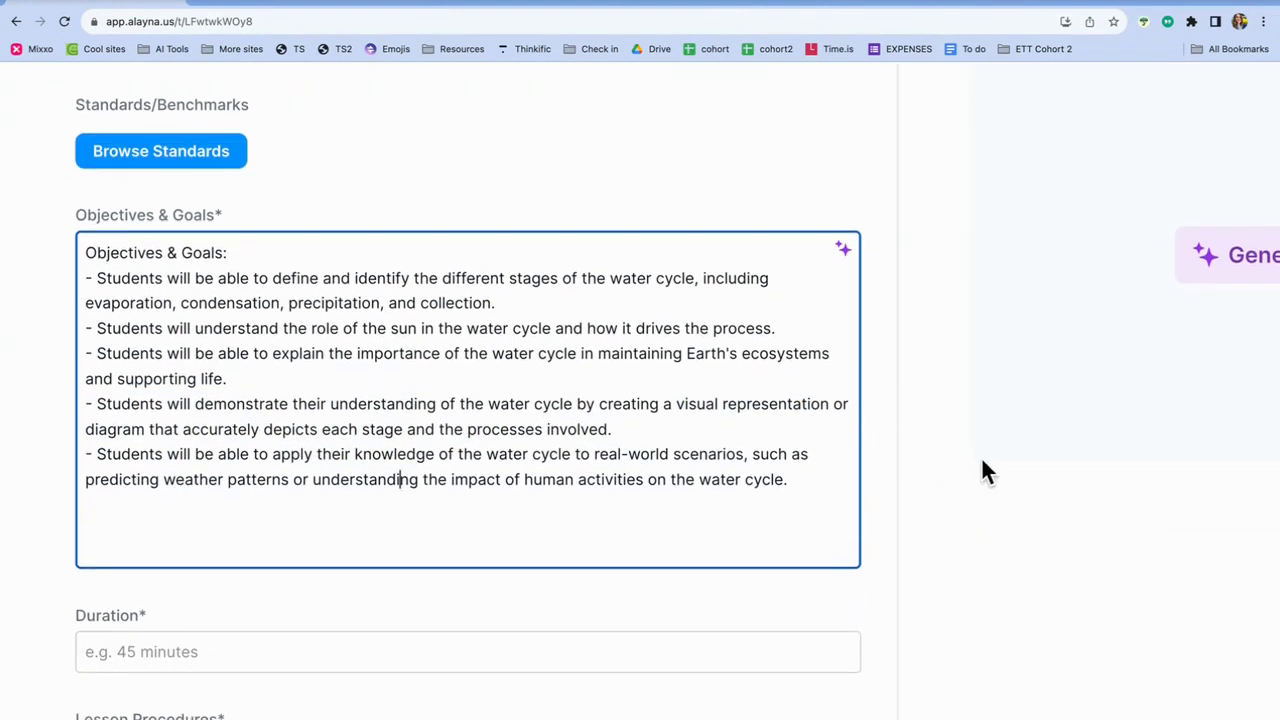
key(super+minus)
scroll(287, 514, down, 2)
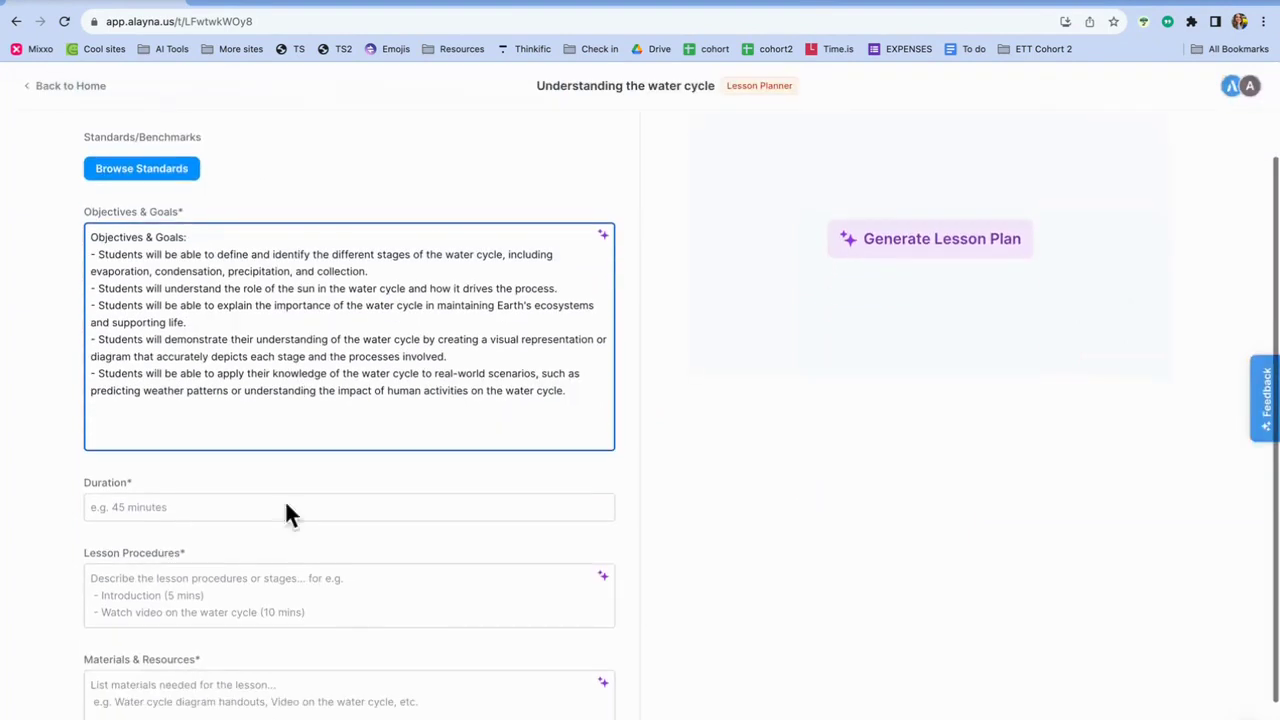
click(131, 507)
click(194, 535)
scroll(215, 540, down, 1)
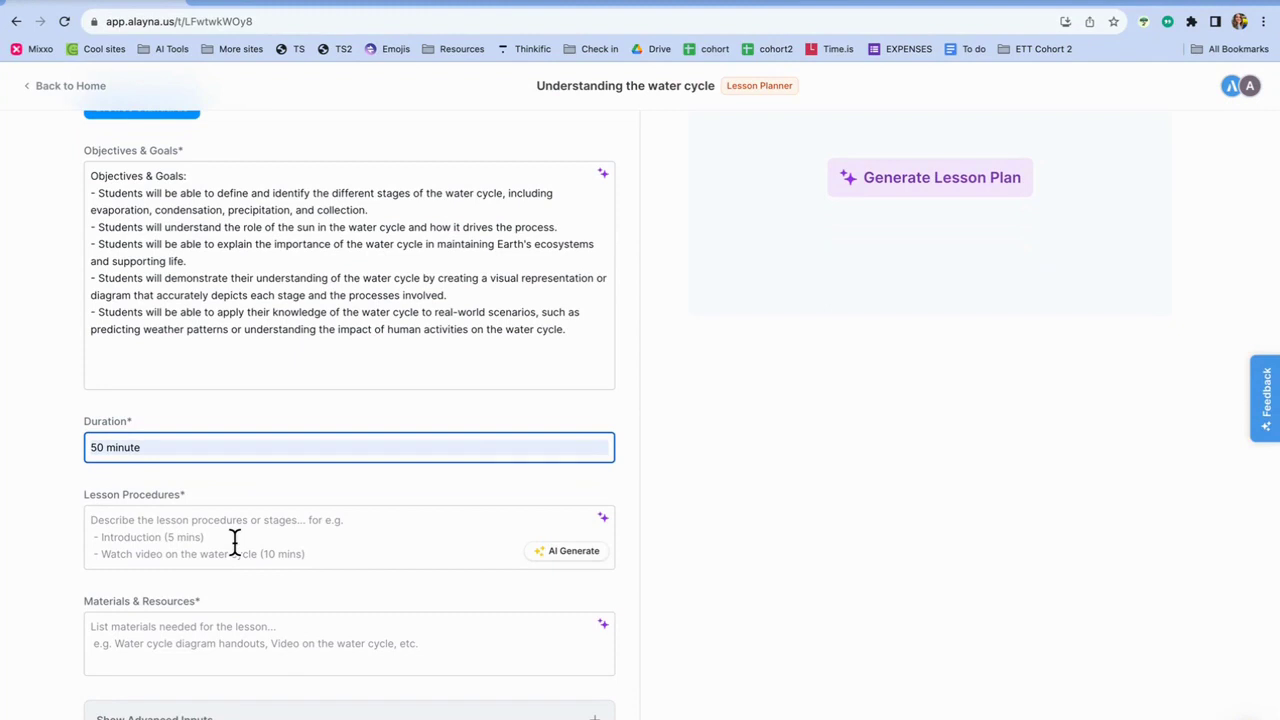
Have the AI generate the Lesson Procedures and follow the text as it is written.
scroll(210, 535, up, 5)
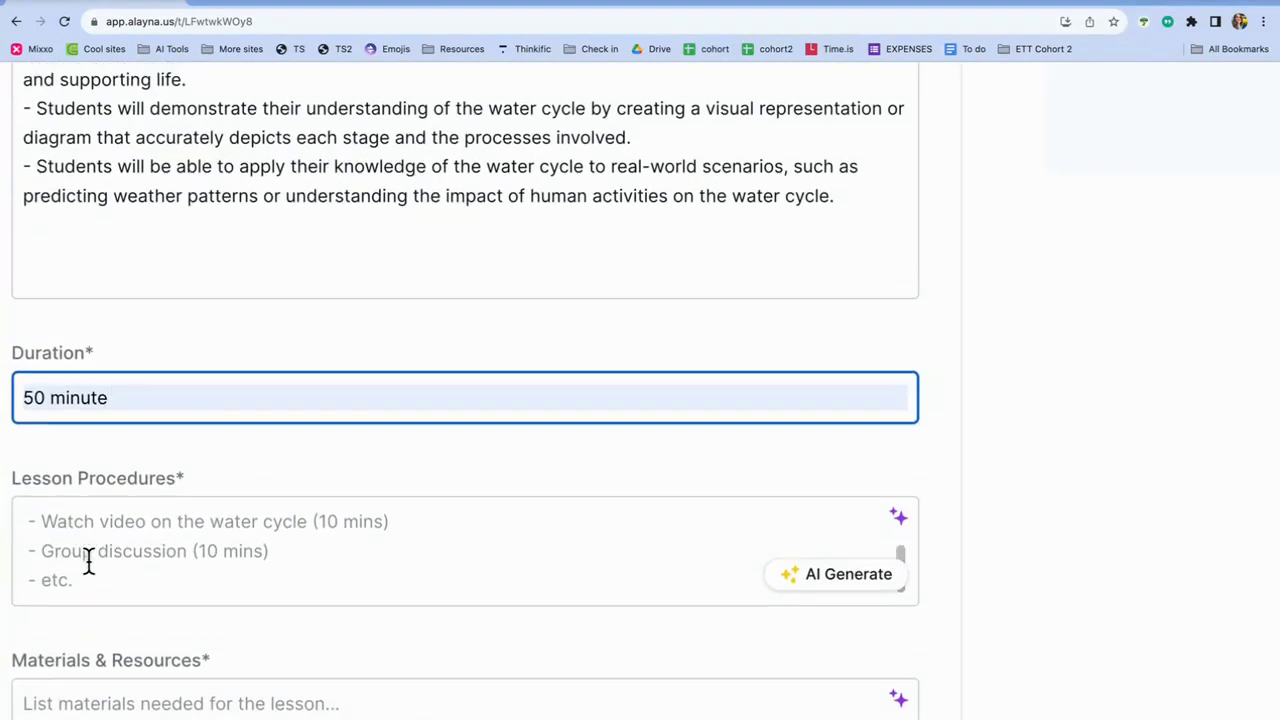
scroll(828, 471, up, 1)
scroll(1096, 451, down, 3)
scroll(1093, 452, down, 2)
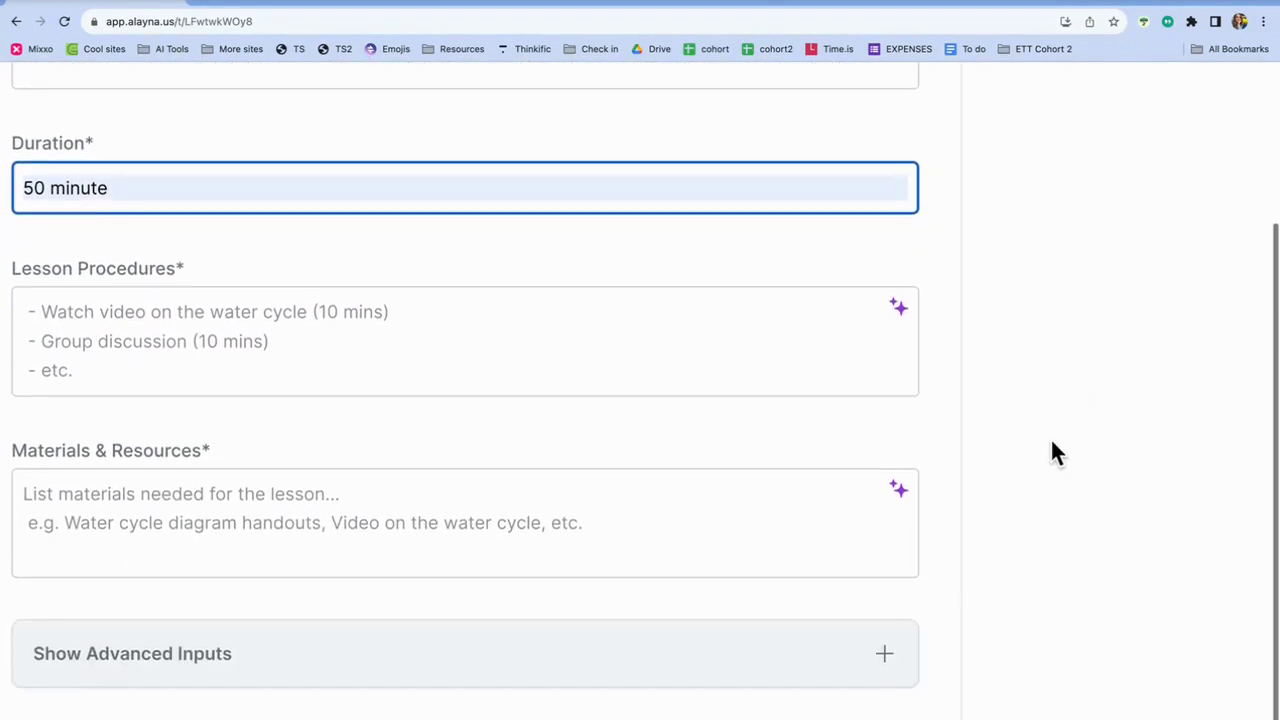
mouse_move(897, 337)
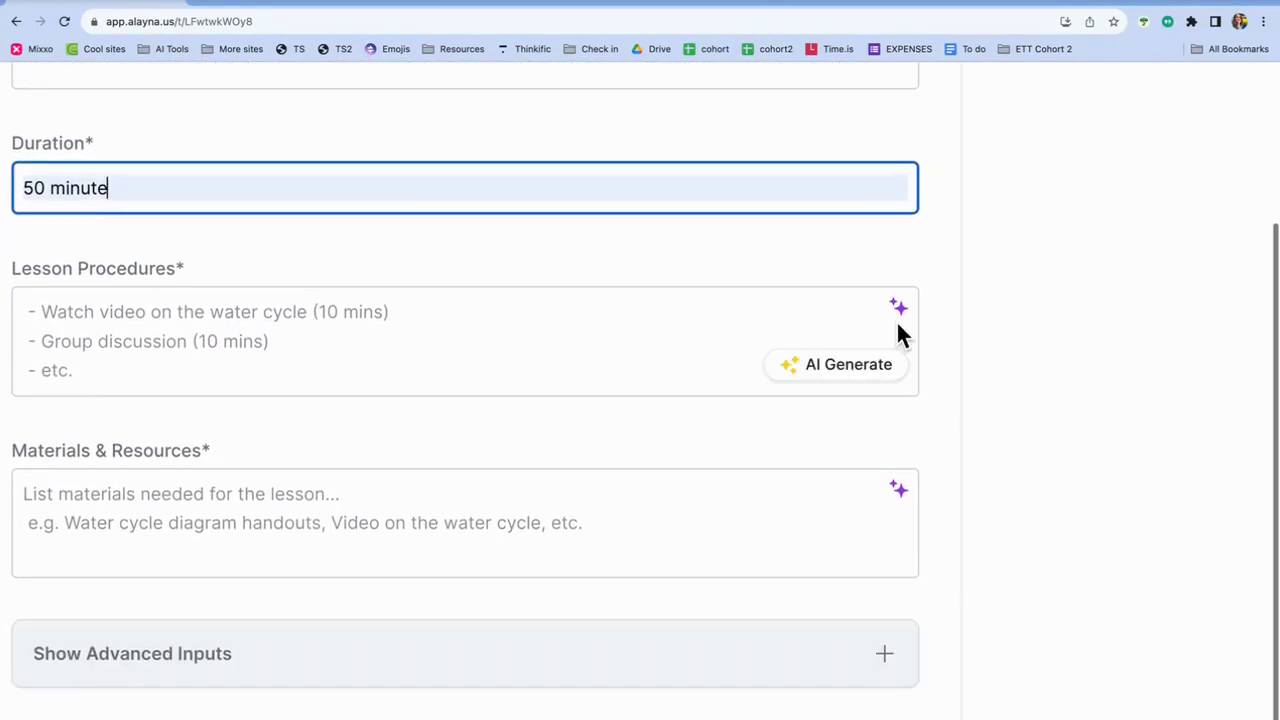
click(838, 370)
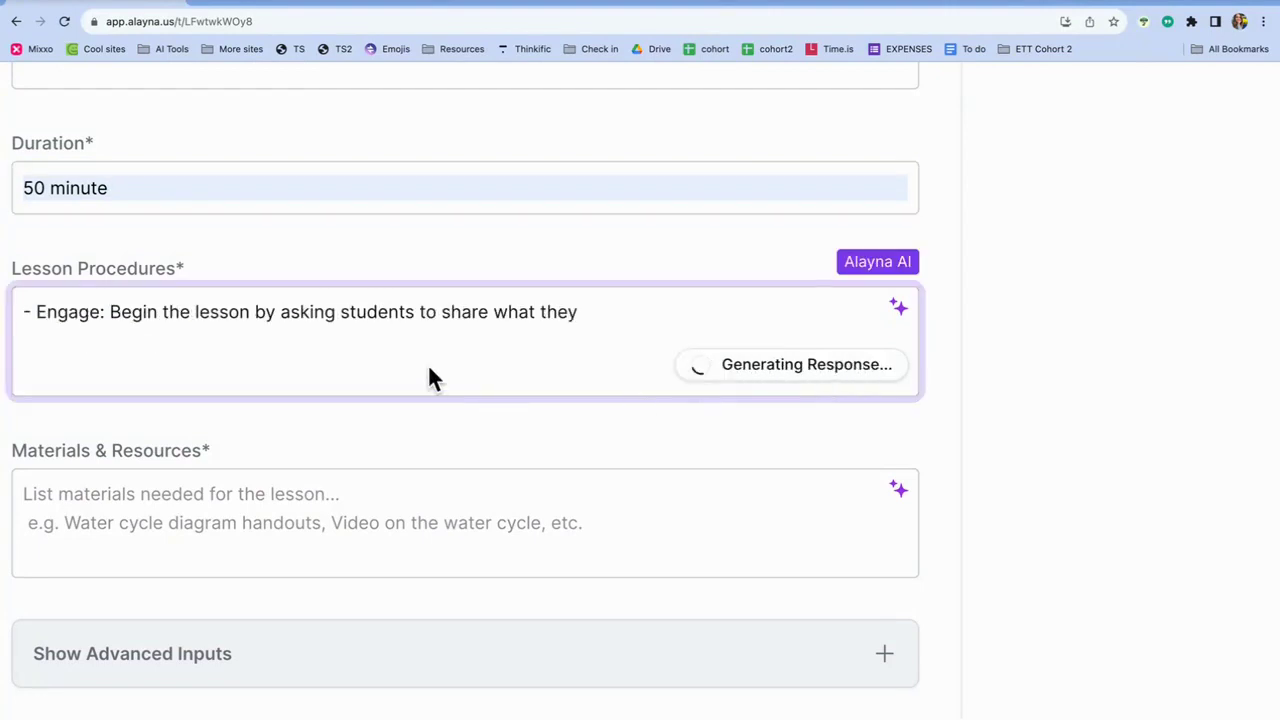
scroll(255, 377, down, 2)
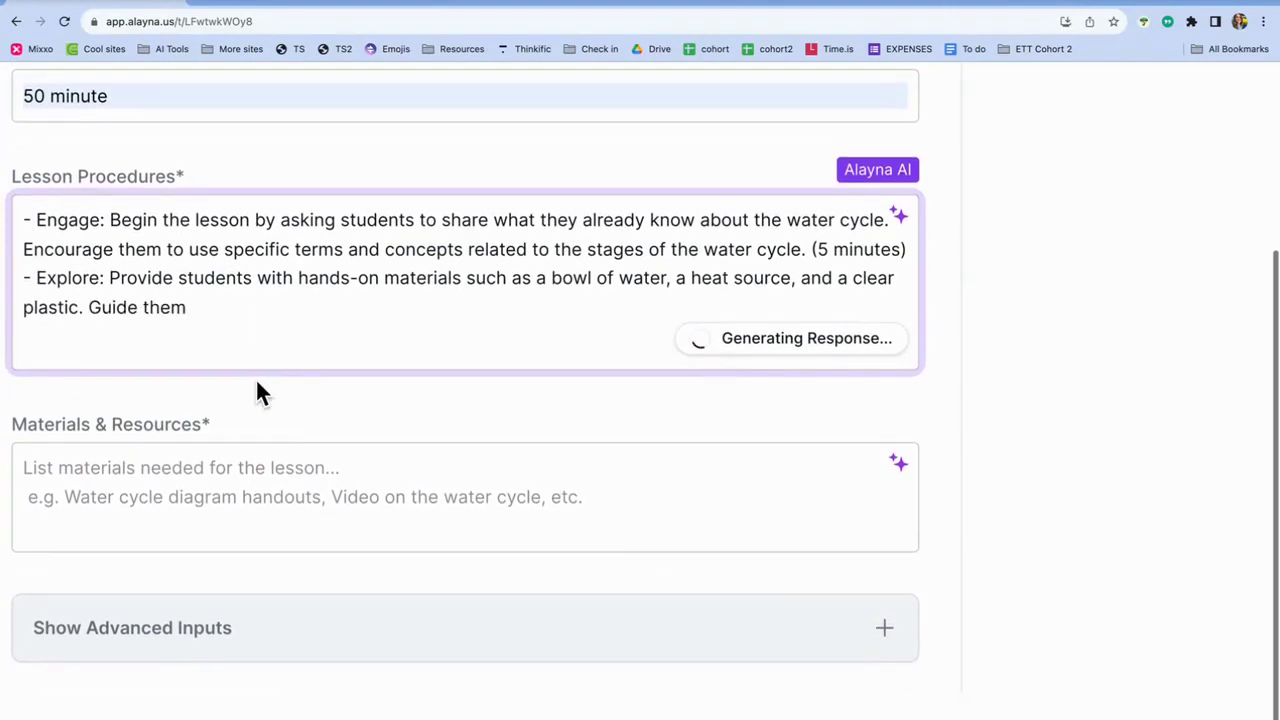
scroll(193, 515, down, 2)
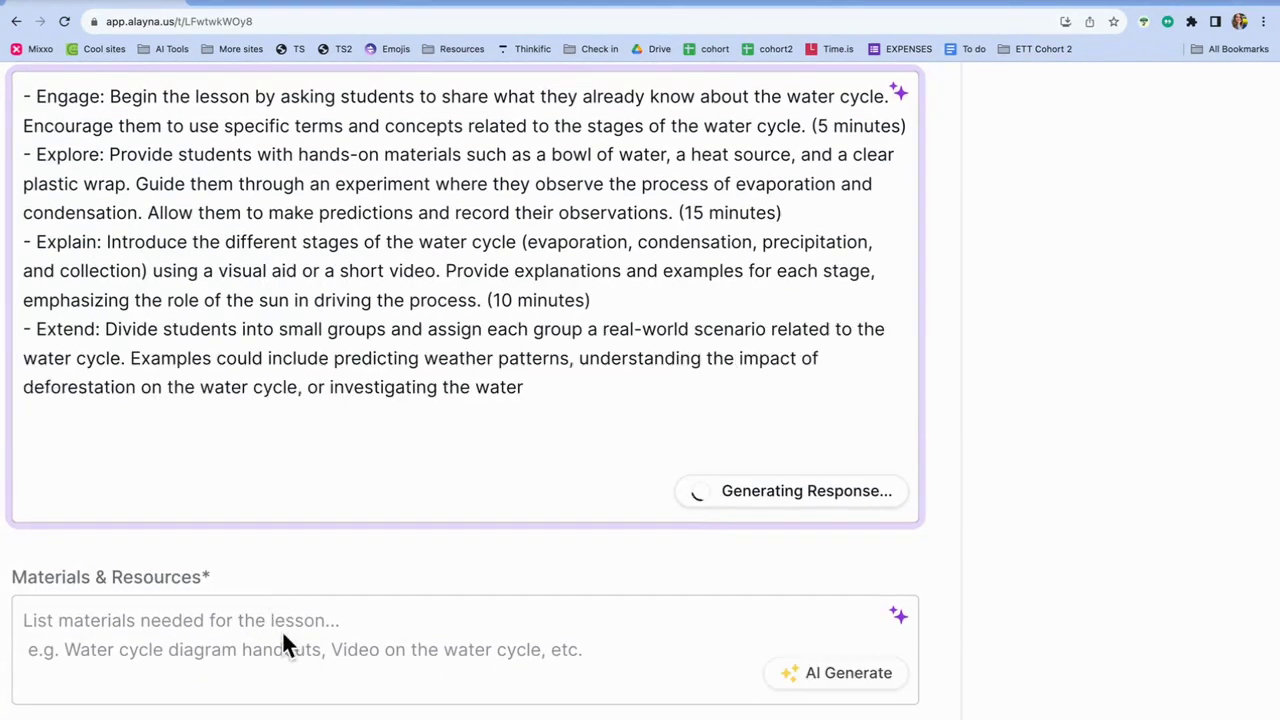
Have the AI generate the Materials & Resources list for the lesson.
scroll(996, 605, down, 5)
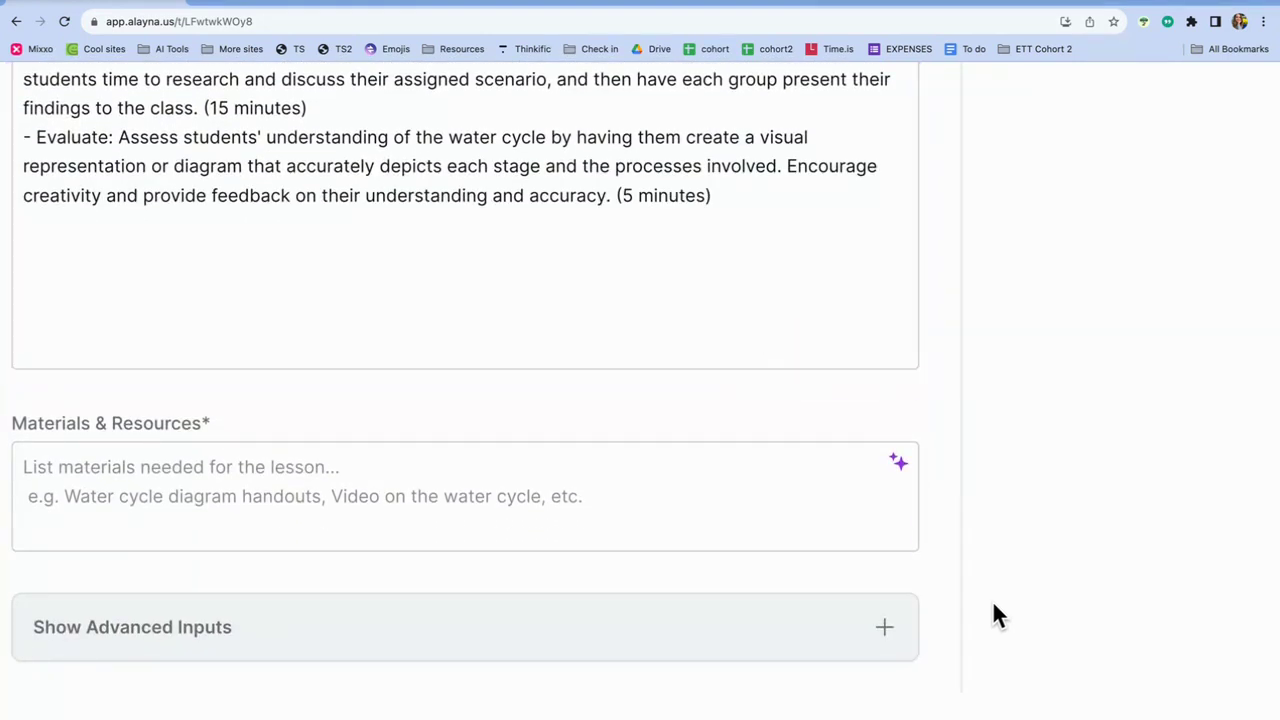
mouse_move(560, 526)
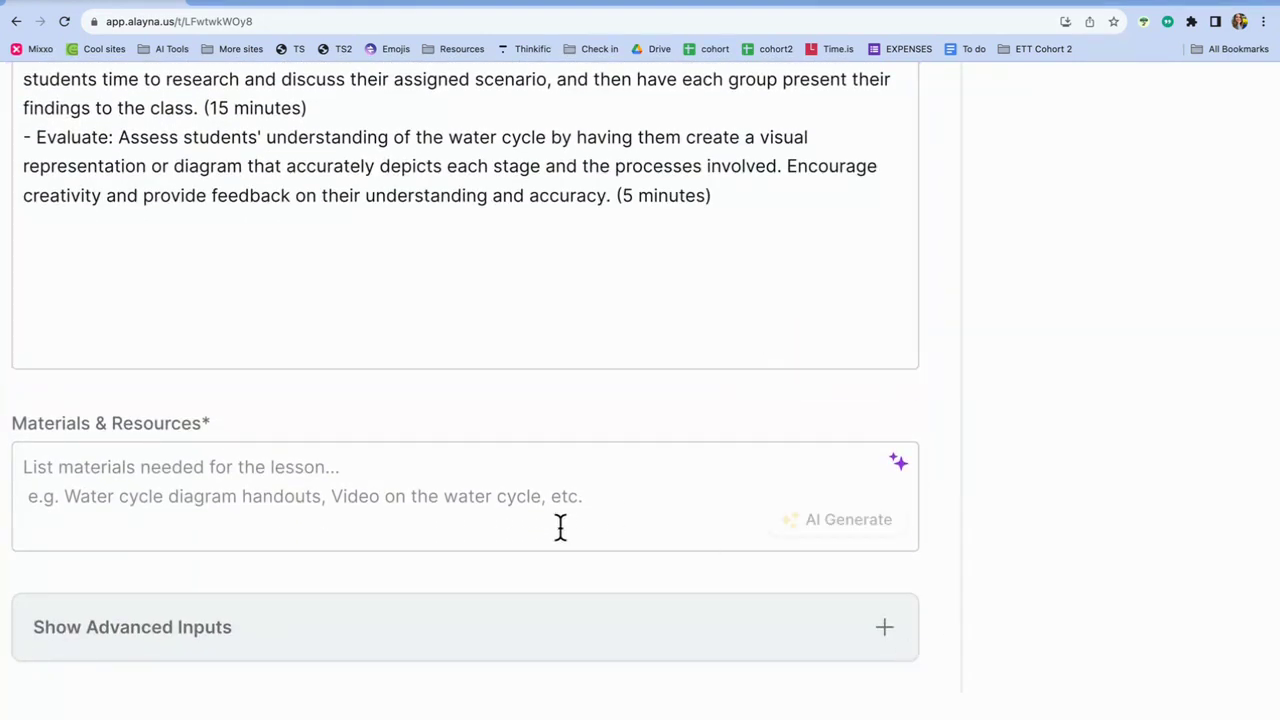
click(826, 530)
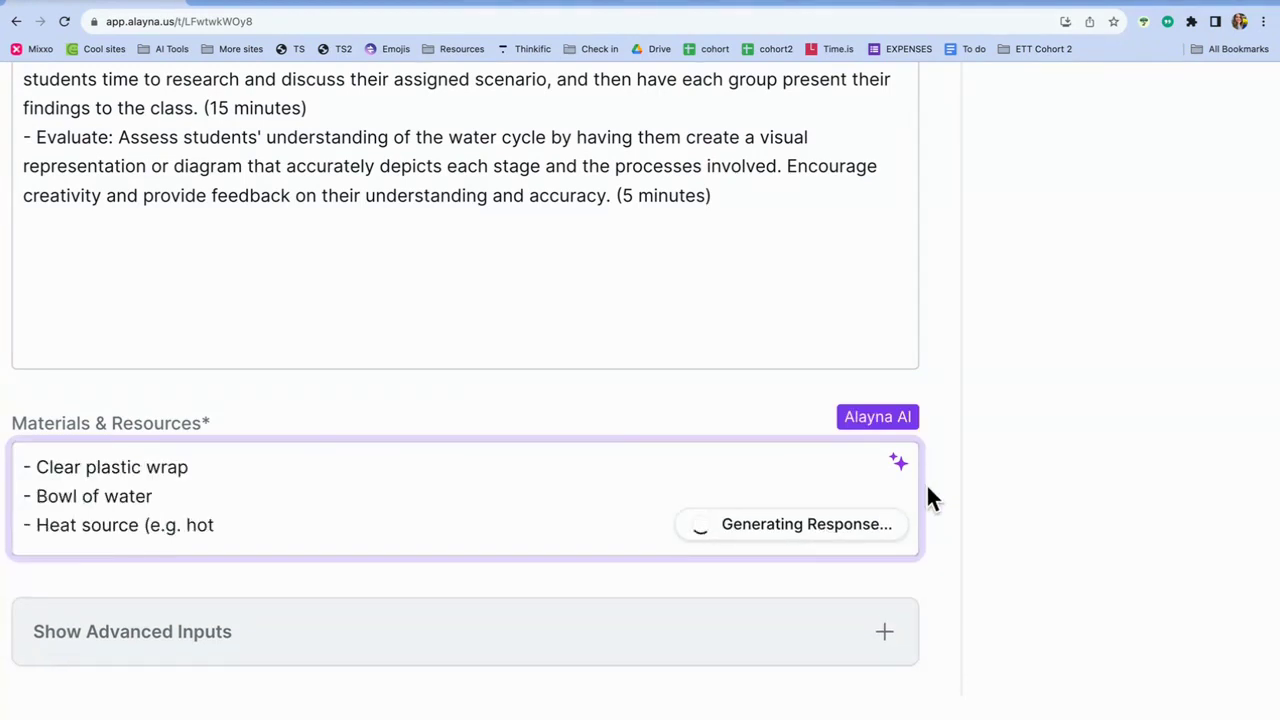
key(super+minus)
key(super+minus)
key(super+minus)
key(super+minus)
key(super+minus)
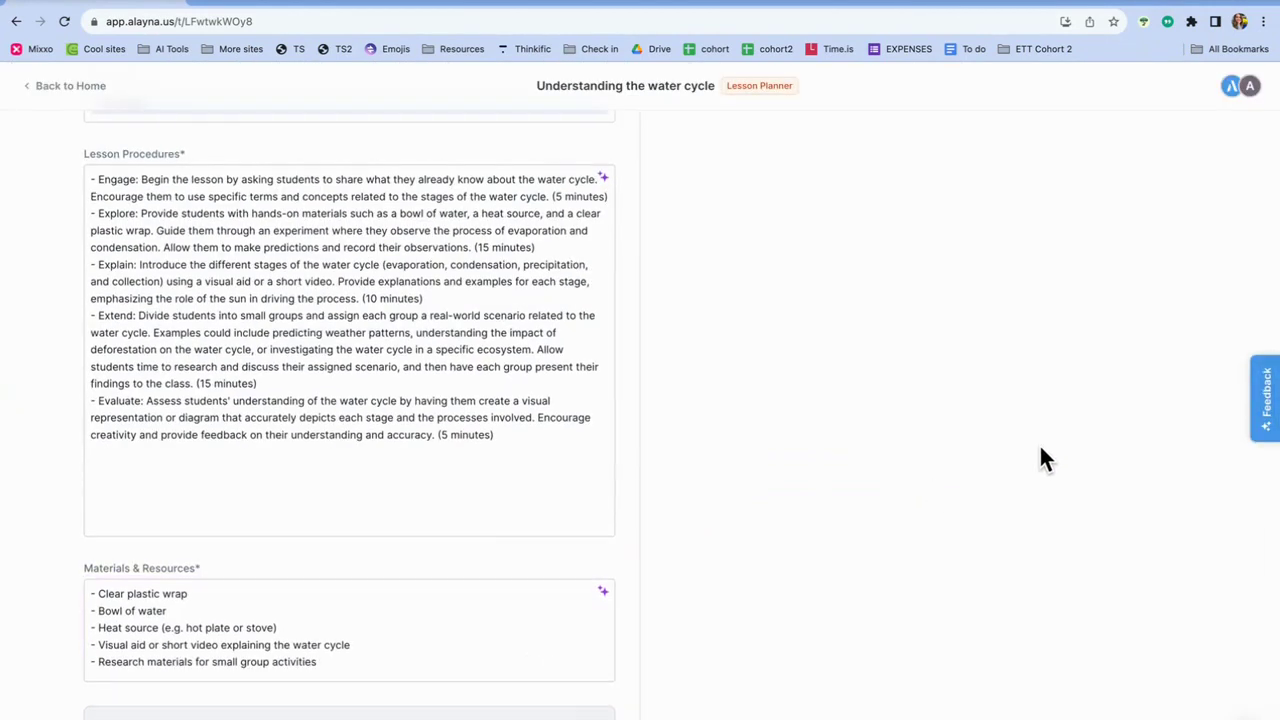
Show the advanced inputs and look through the Assessments, Homework & Assignments and Differentiation Strategies fields.
scroll(1044, 468, down, 1)
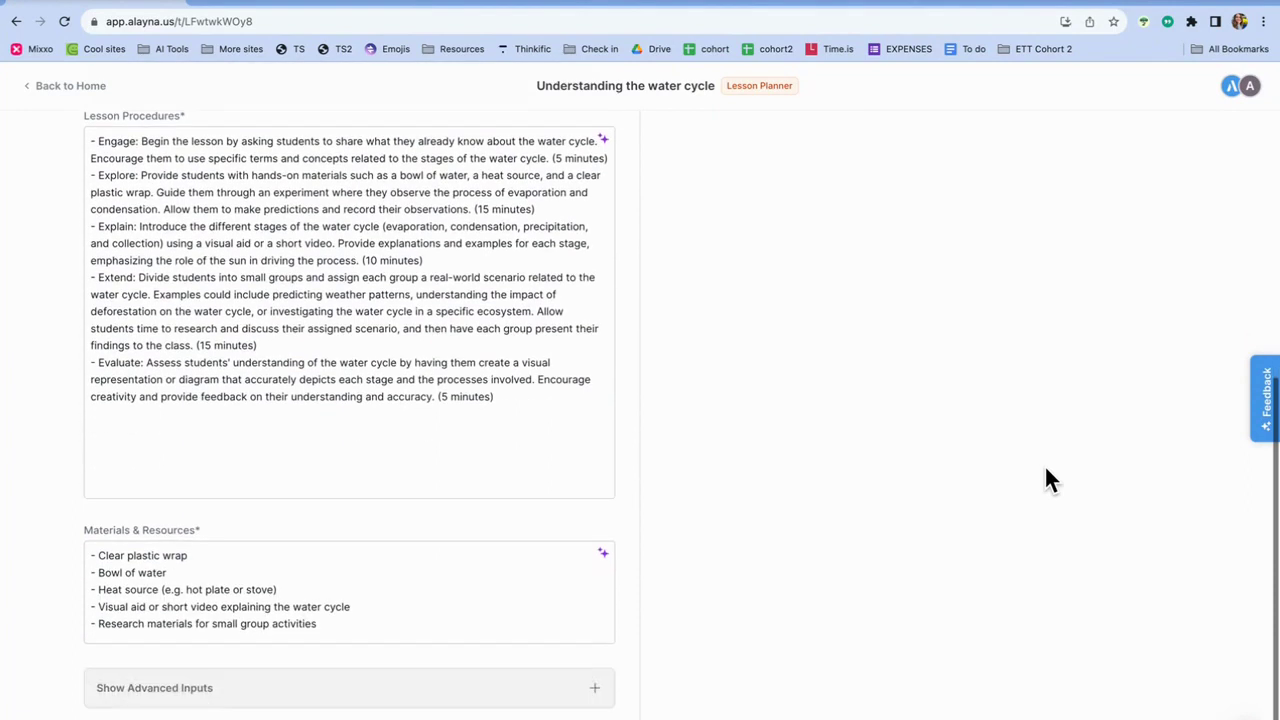
click(594, 692)
scroll(597, 700, down, 3)
scroll(486, 663, down, 1)
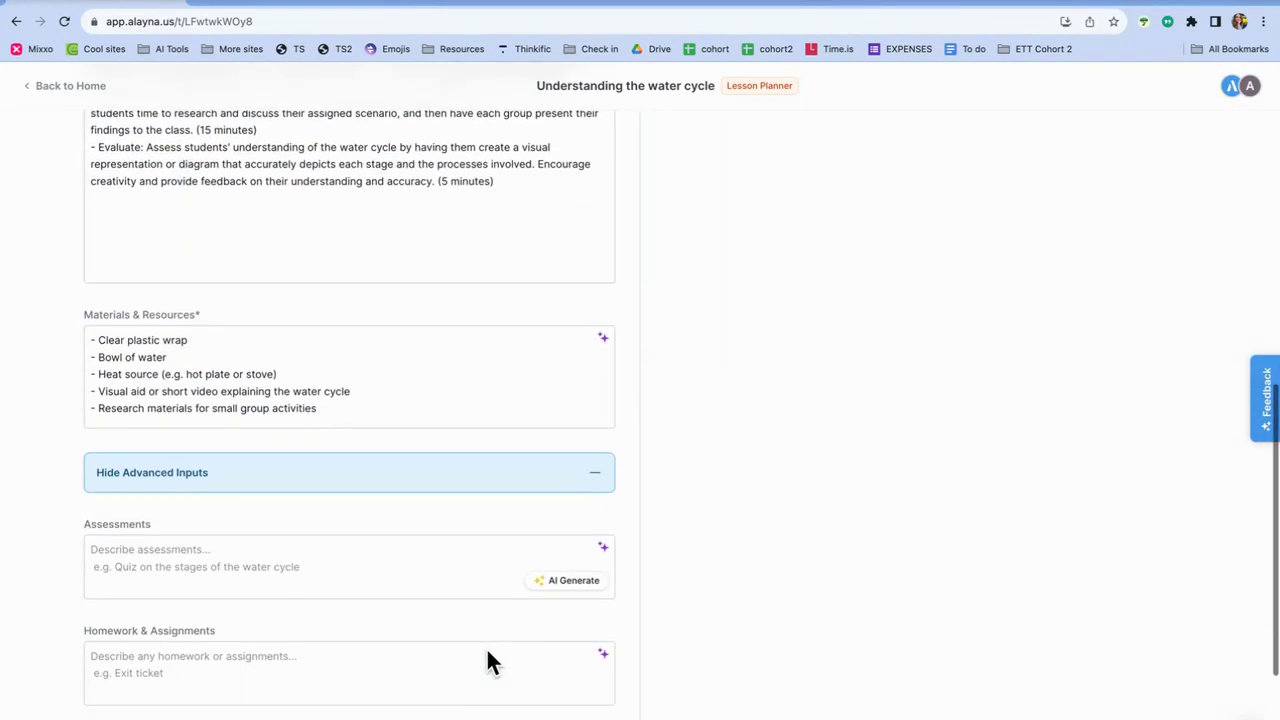
click(248, 558)
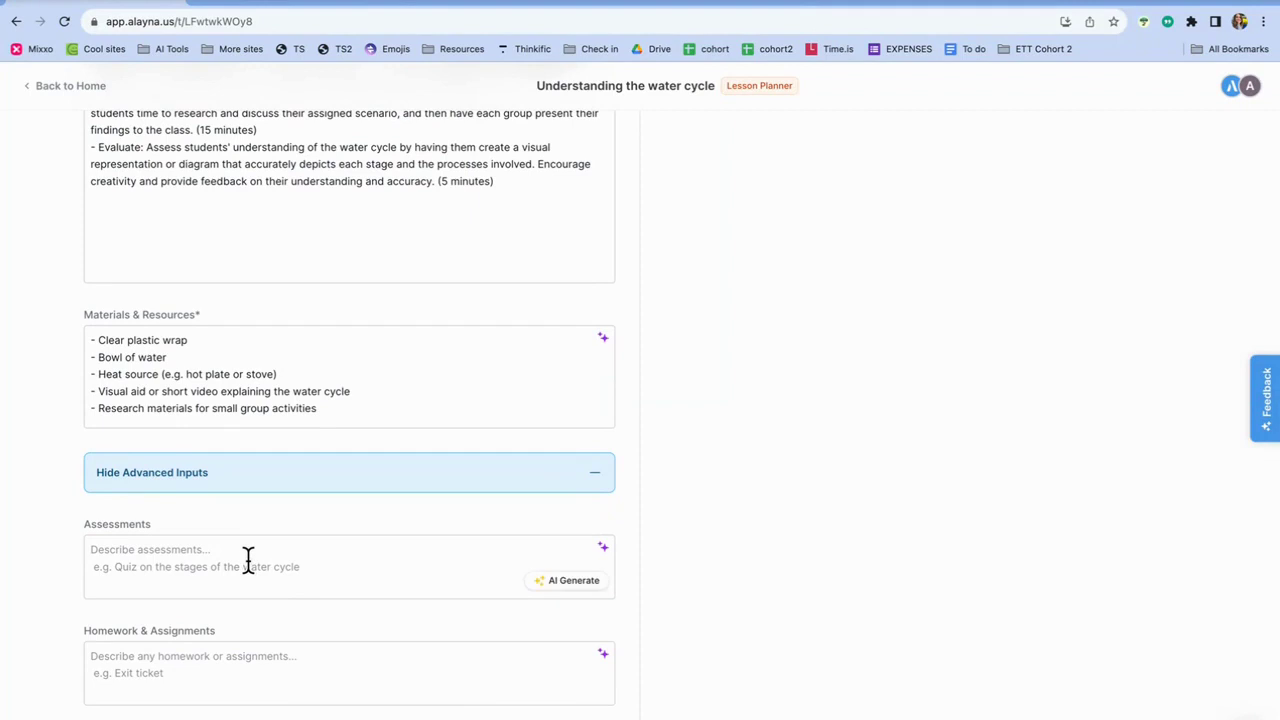
scroll(262, 572, down, 1)
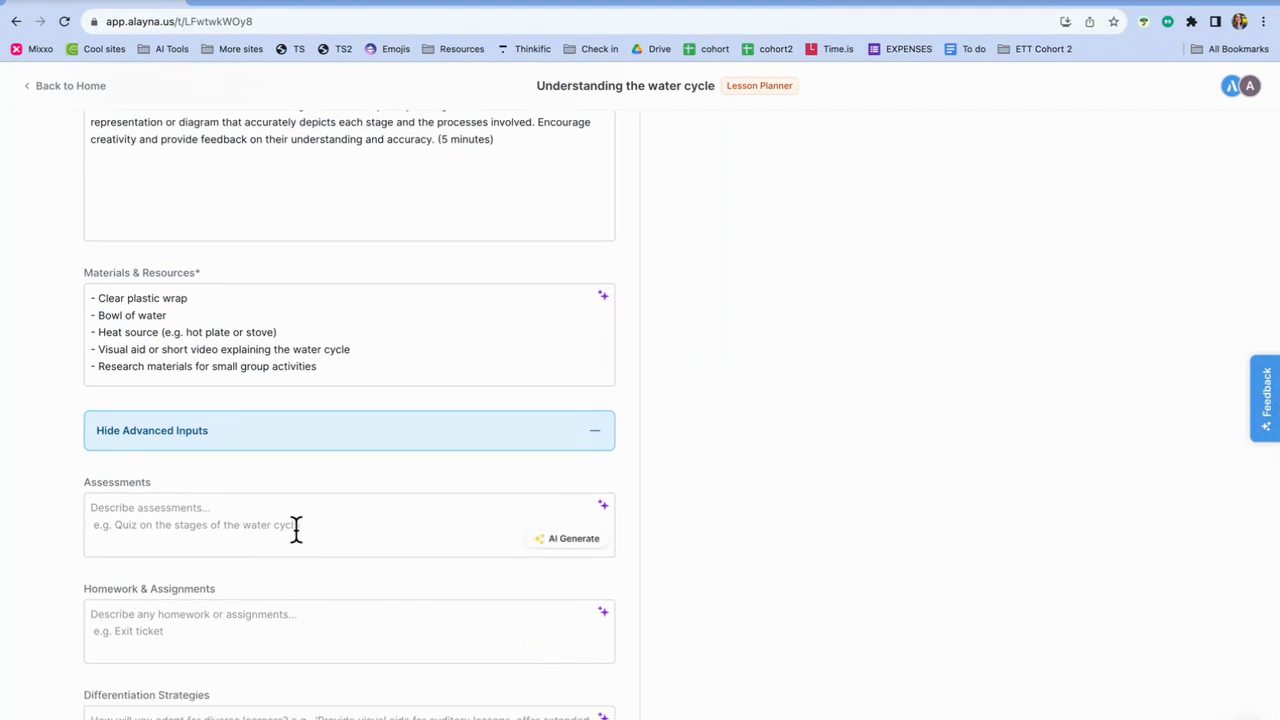
scroll(295, 529, down, 2)
scroll(286, 540, down, 1)
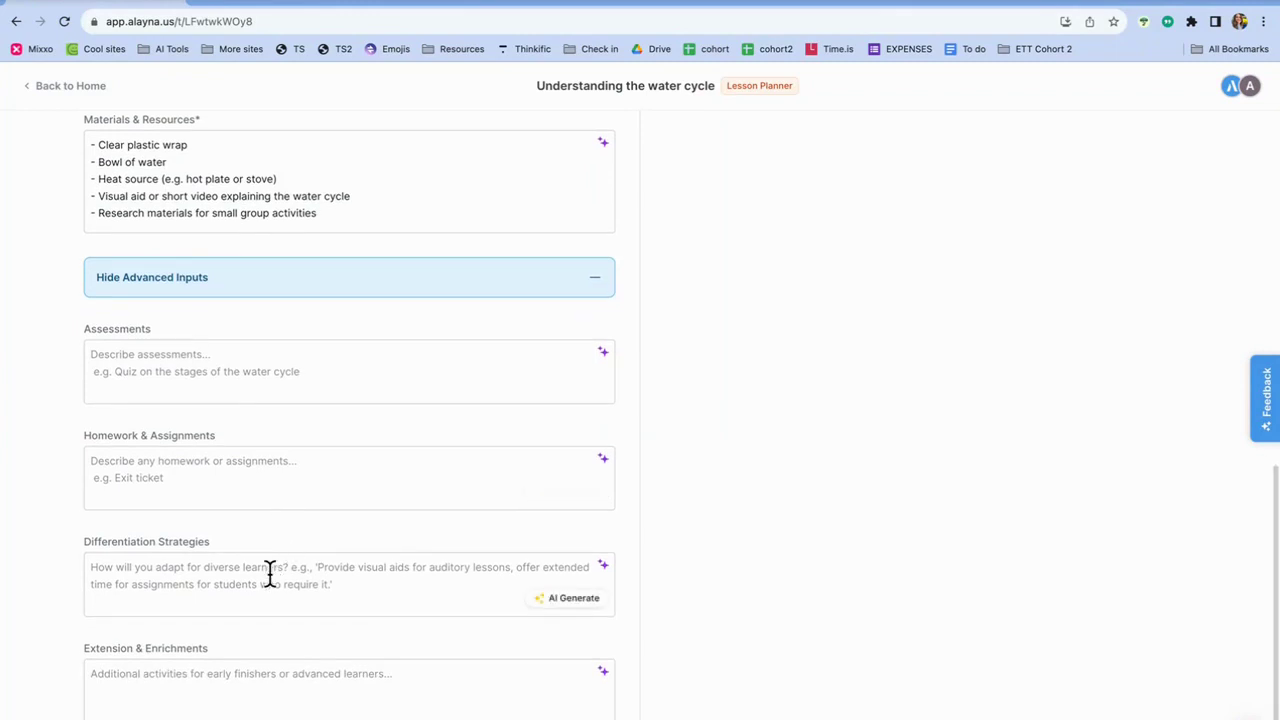
Have the AI generate the Differentiation Strategies and read through the generated text.
click(566, 600)
scroll(691, 490, down, 1)
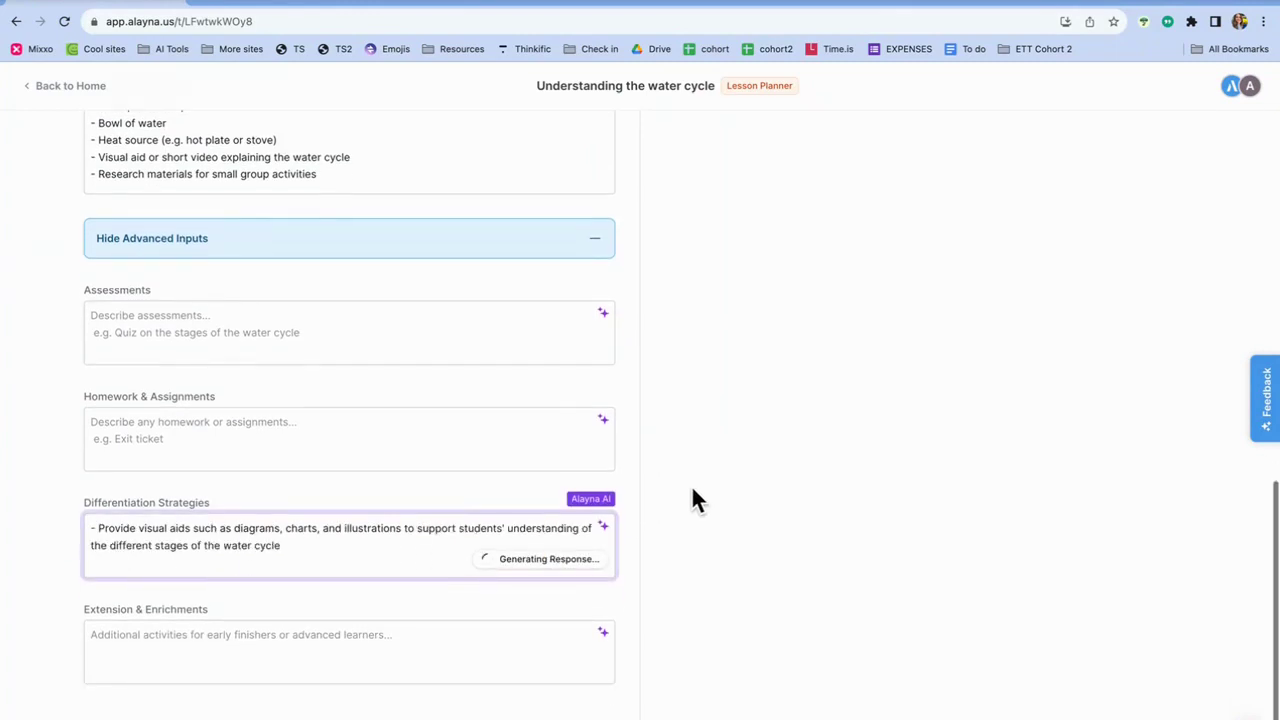
scroll(320, 460, up, 5)
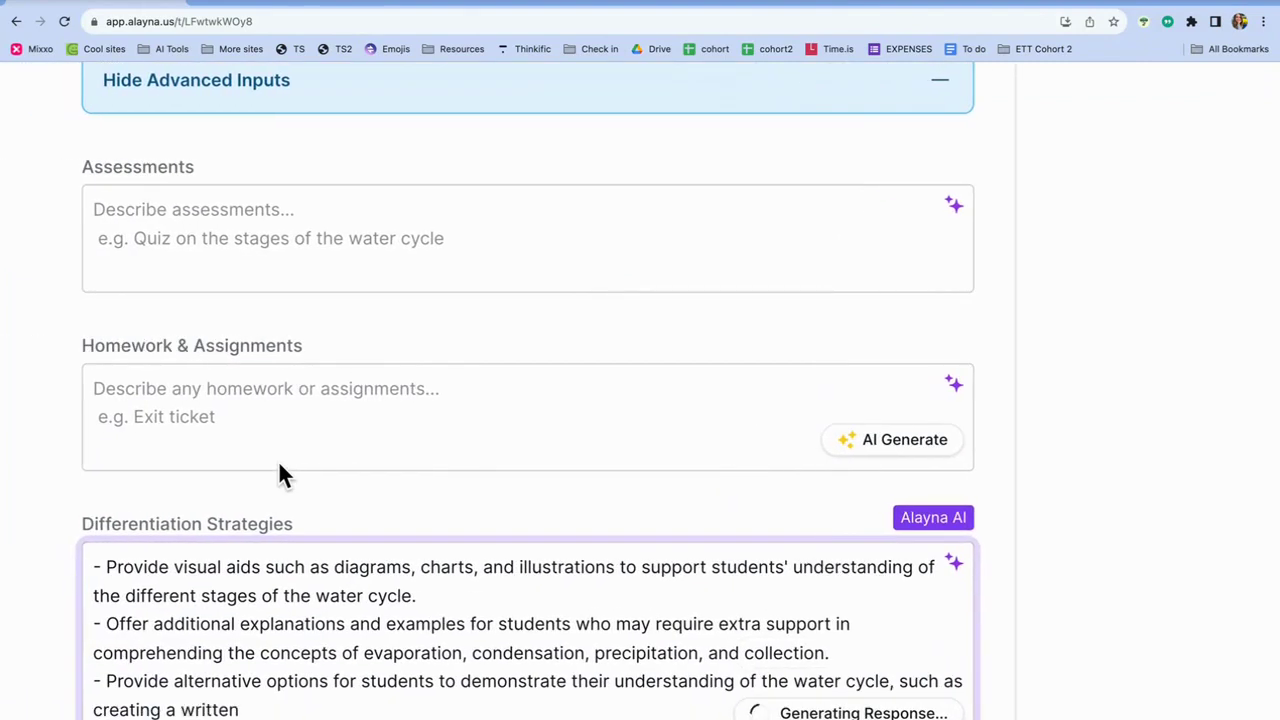
scroll(310, 564, down, 4)
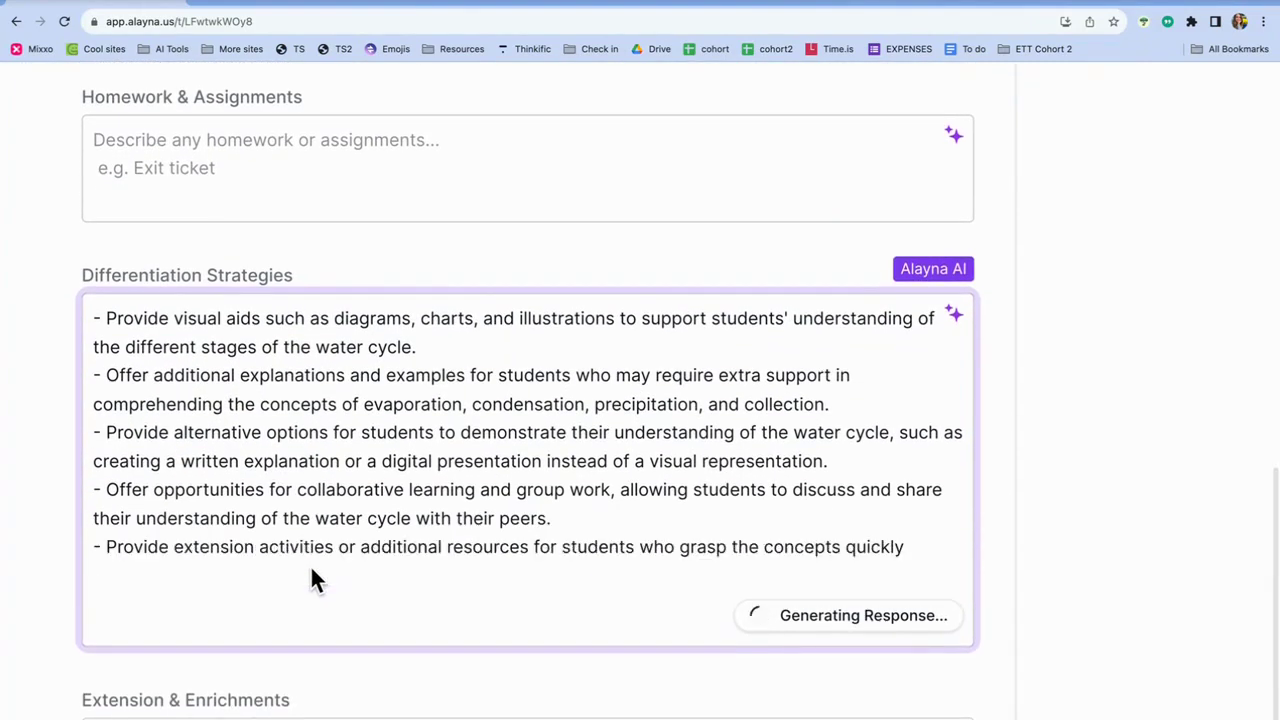
scroll(312, 578, down, 1)
scroll(211, 565, down, 4)
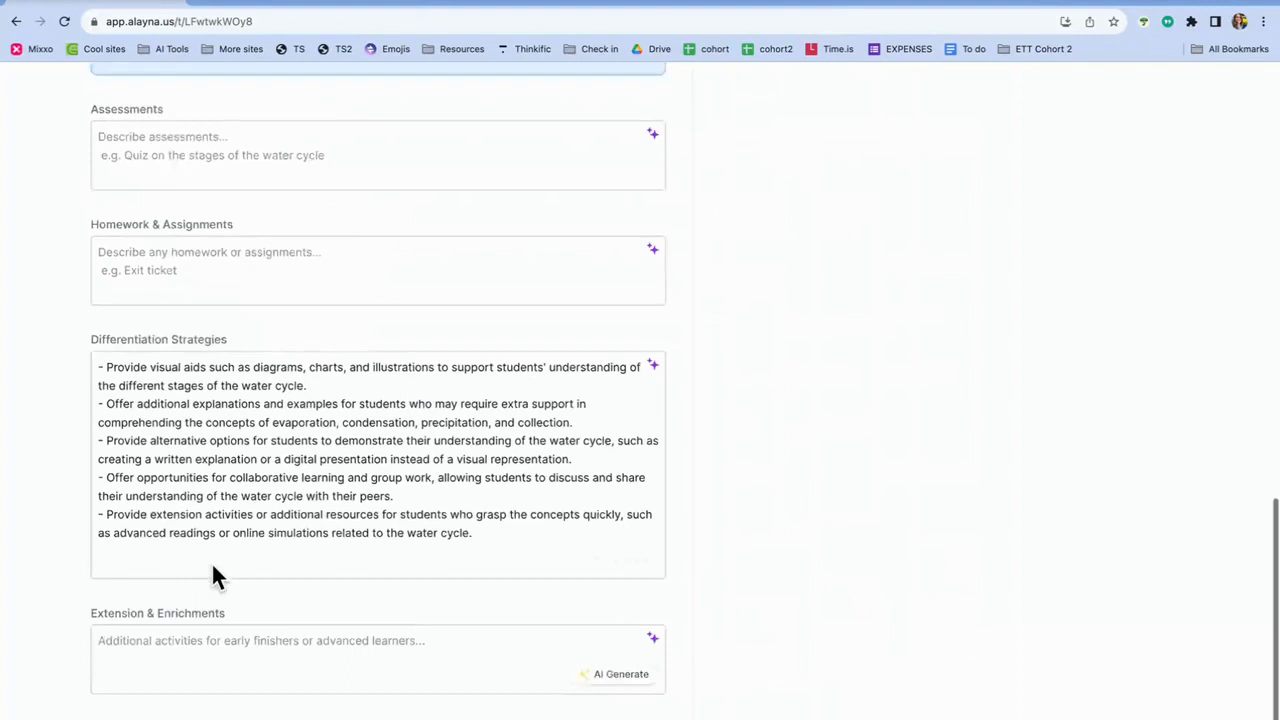
scroll(622, 477, right, 2)
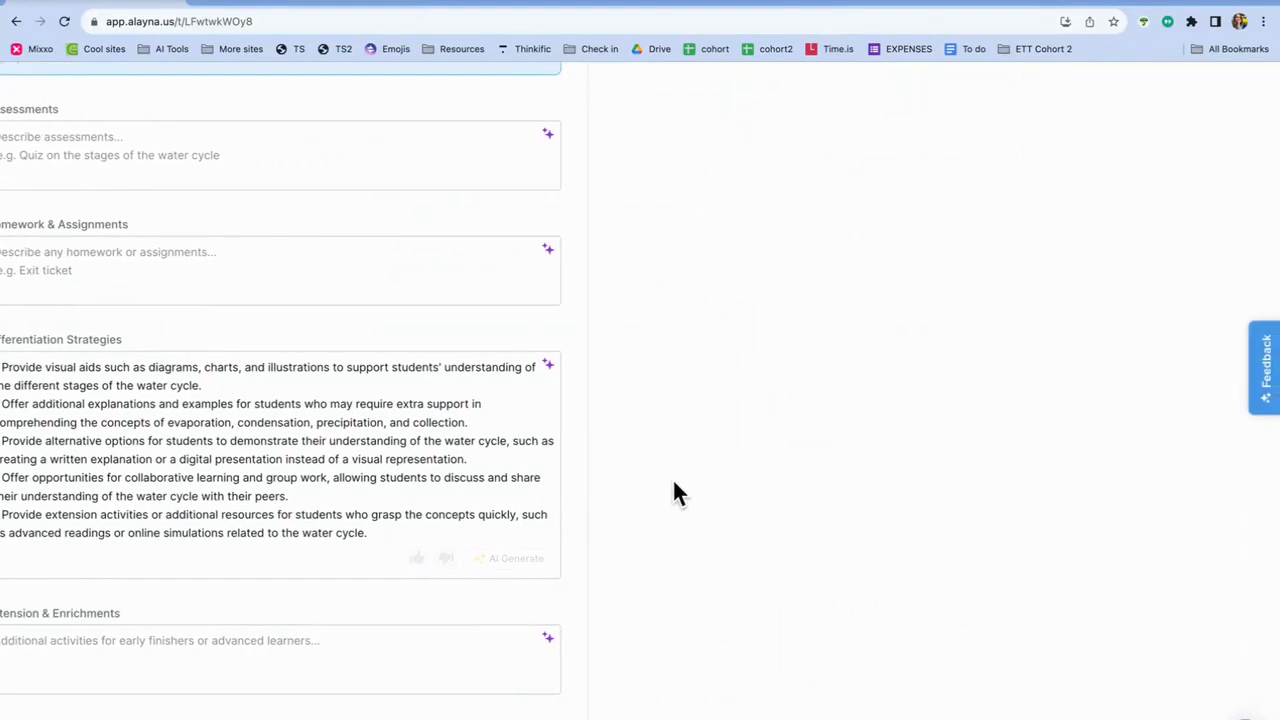
Generate the full lesson plan from the completed fields and review it through its Differentiation Strategies section.
scroll(677, 491, down, 2)
scroll(673, 490, up, 8)
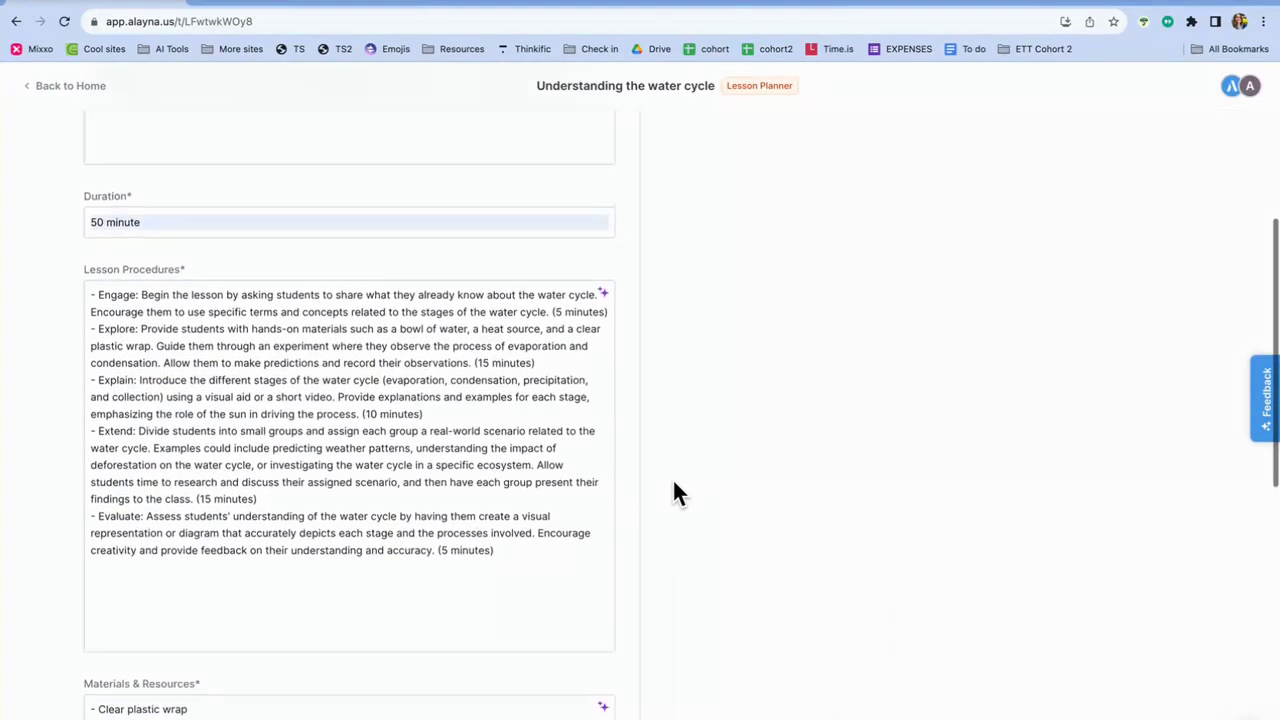
scroll(673, 488, up, 5)
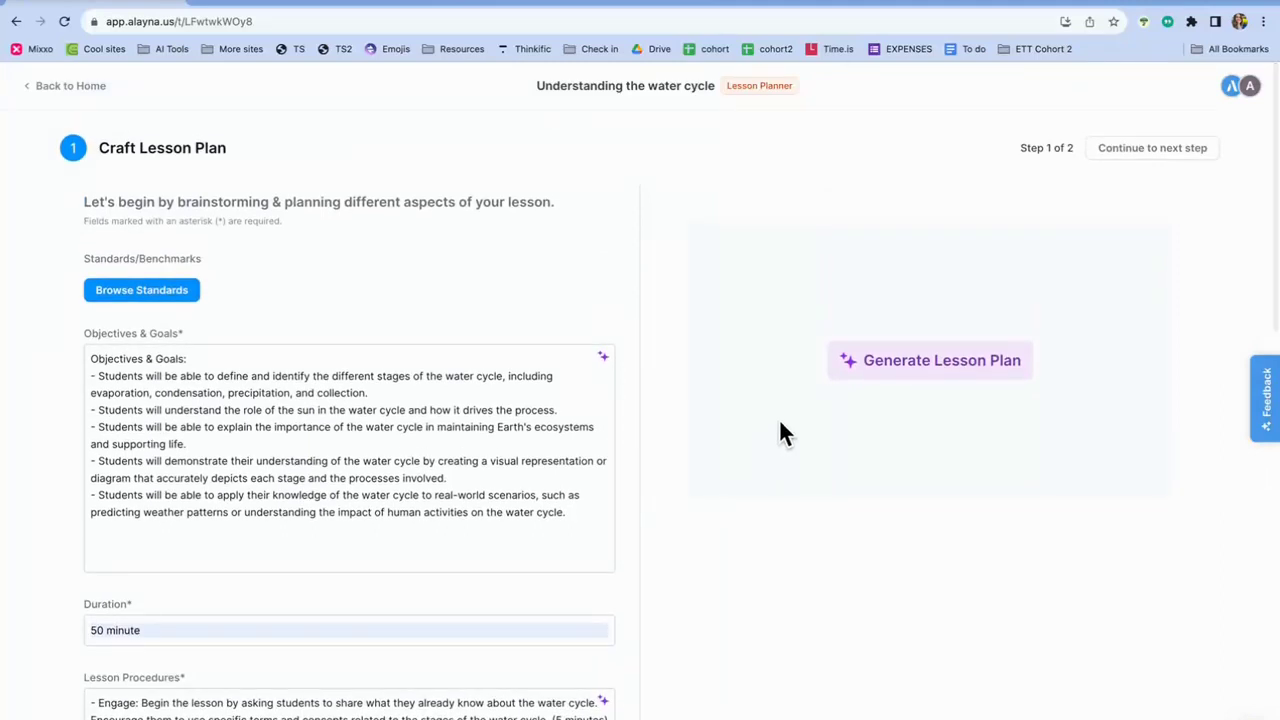
click(900, 361)
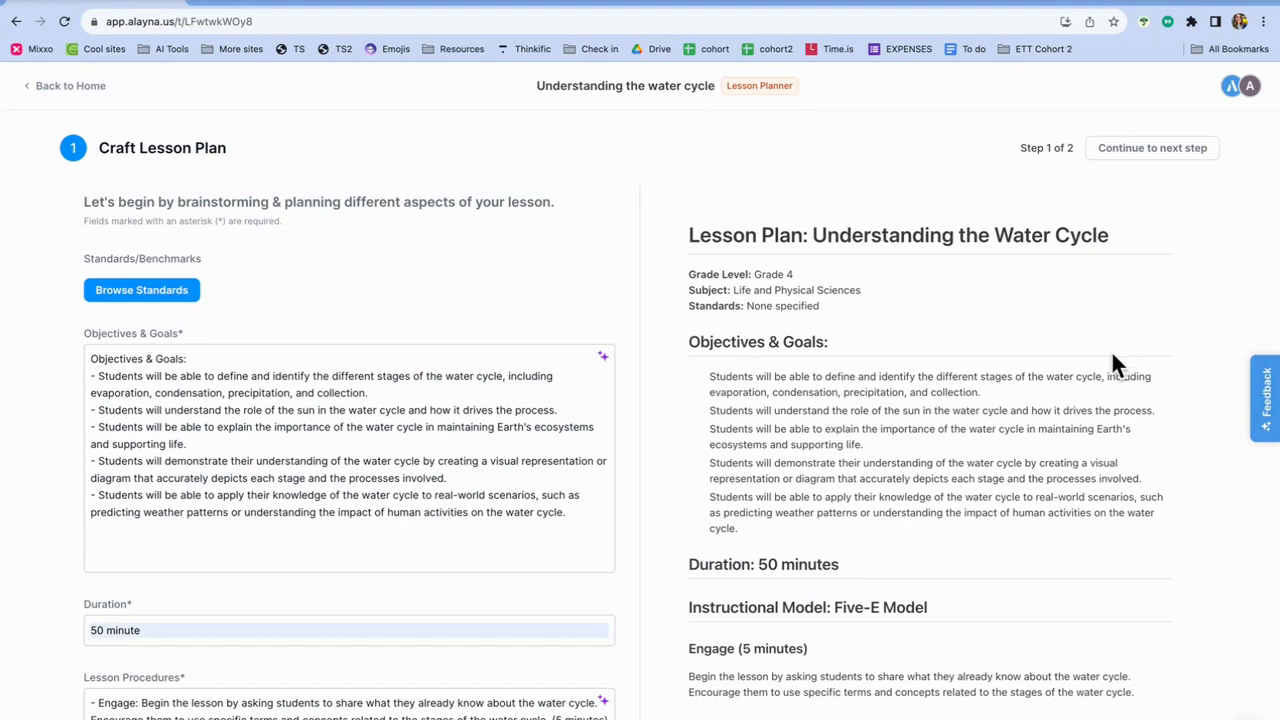
scroll(1082, 362, down, 8)
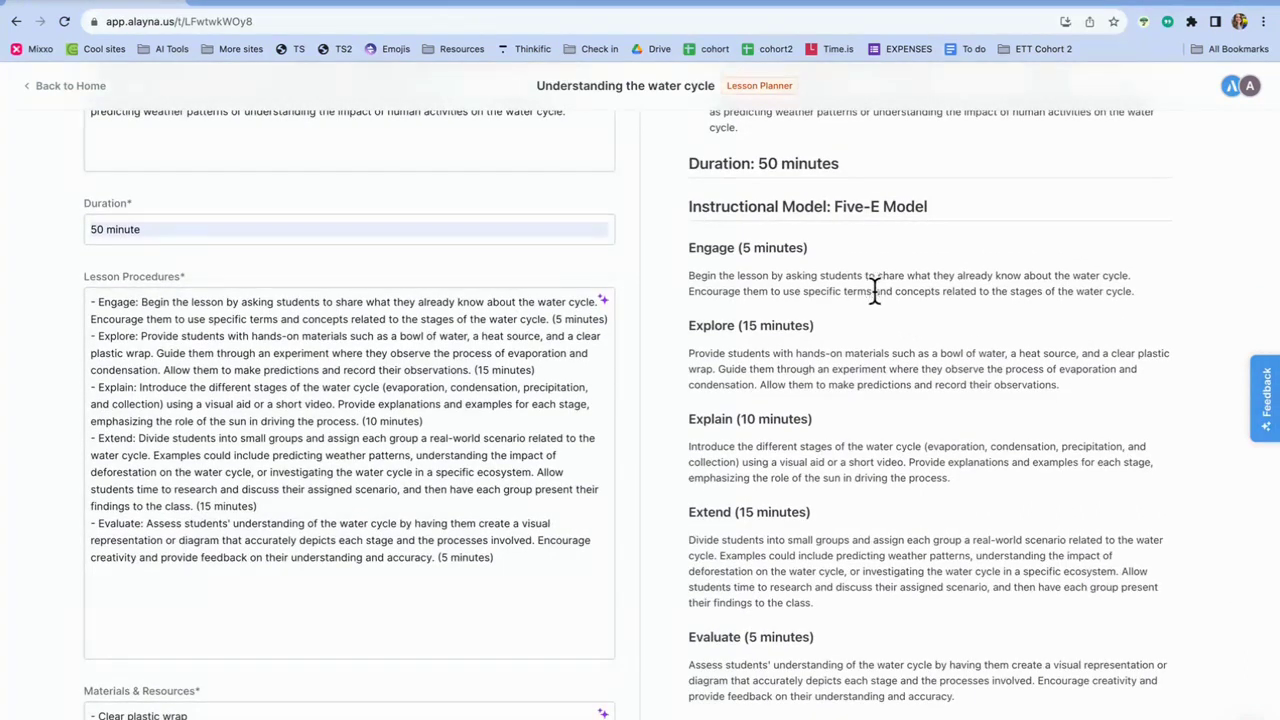
scroll(790, 271, down, 1)
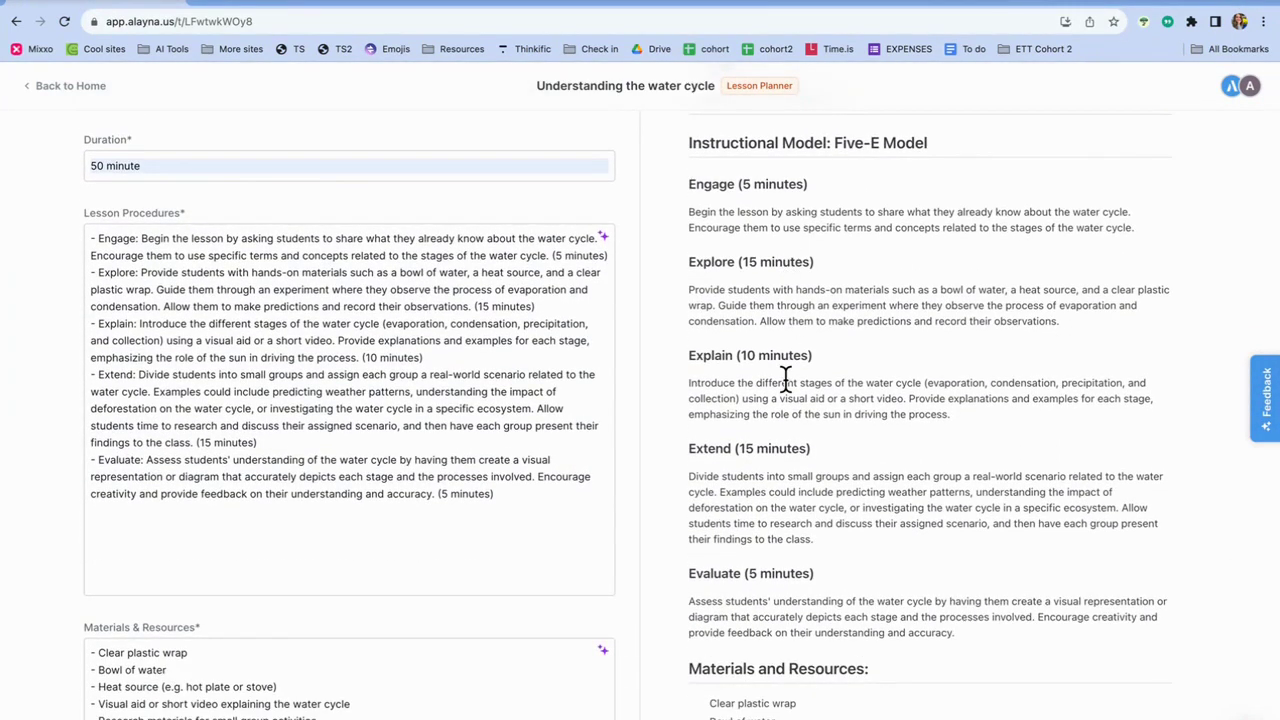
scroll(785, 380, down, 5)
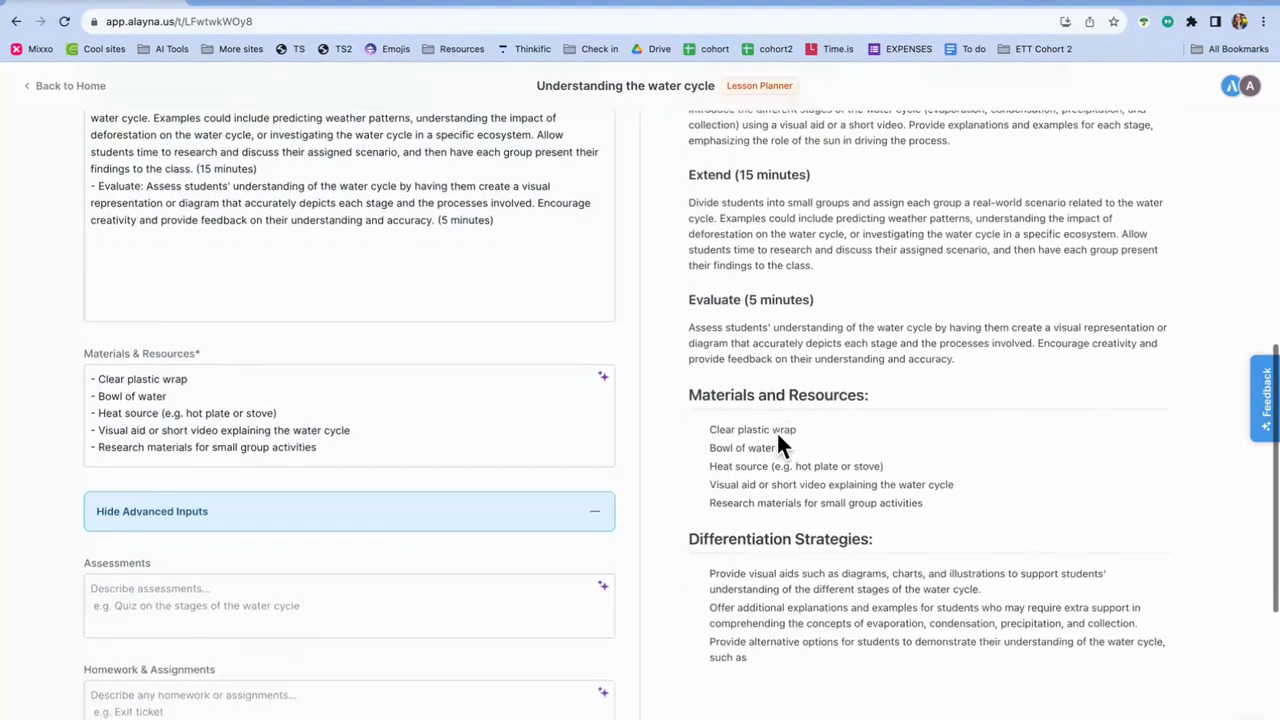
scroll(894, 478, down, 5)
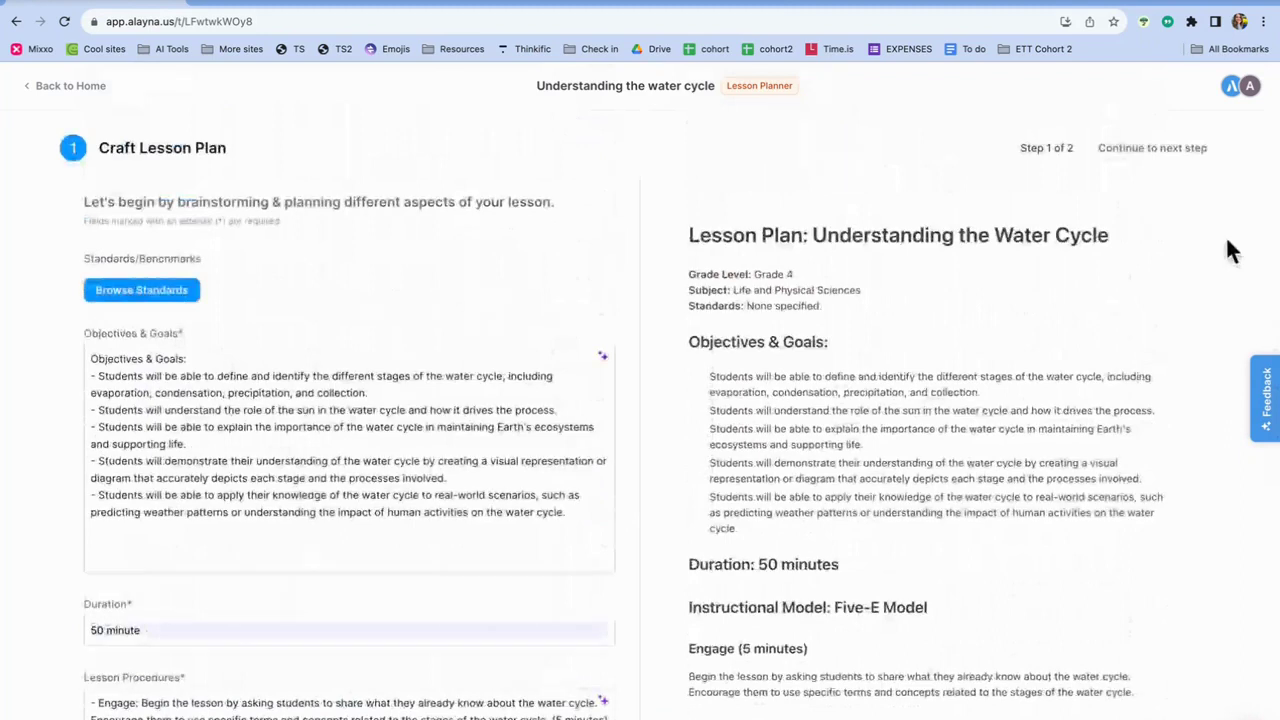
Continue to the Enhance with AI step and review the suggestions for improving the lesson plan.
click(1145, 160)
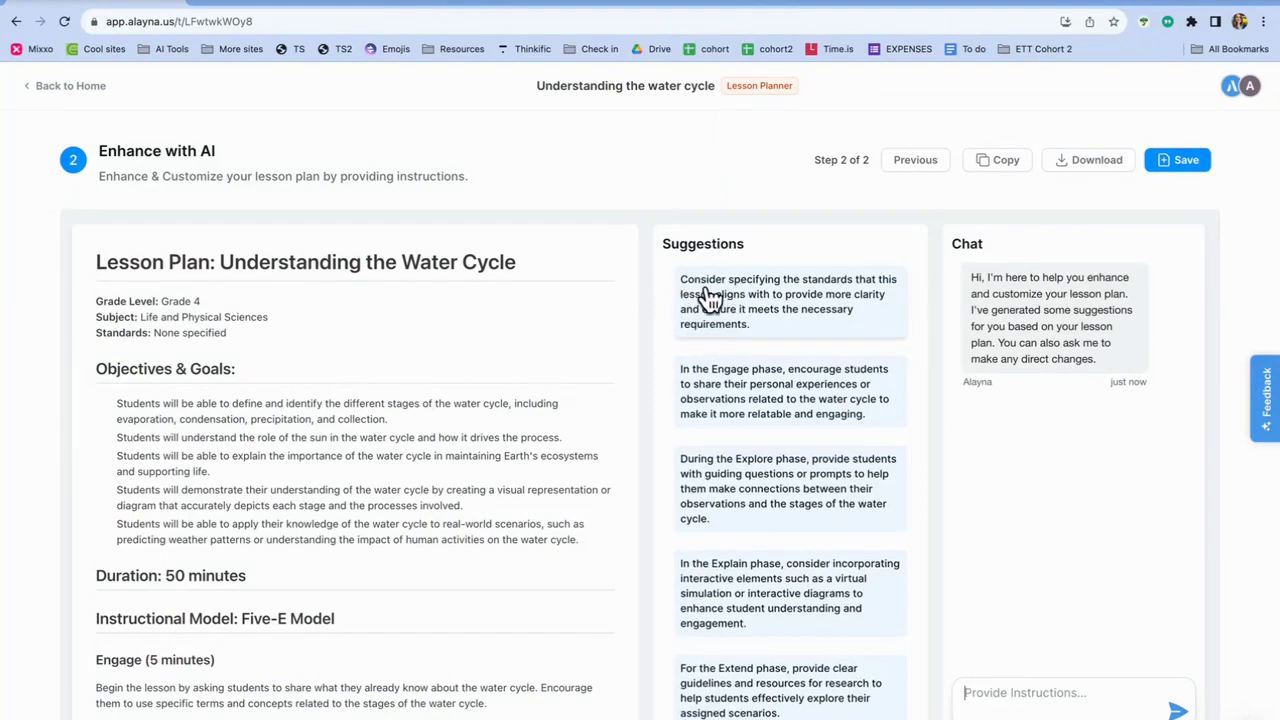
scroll(708, 297, up, 5)
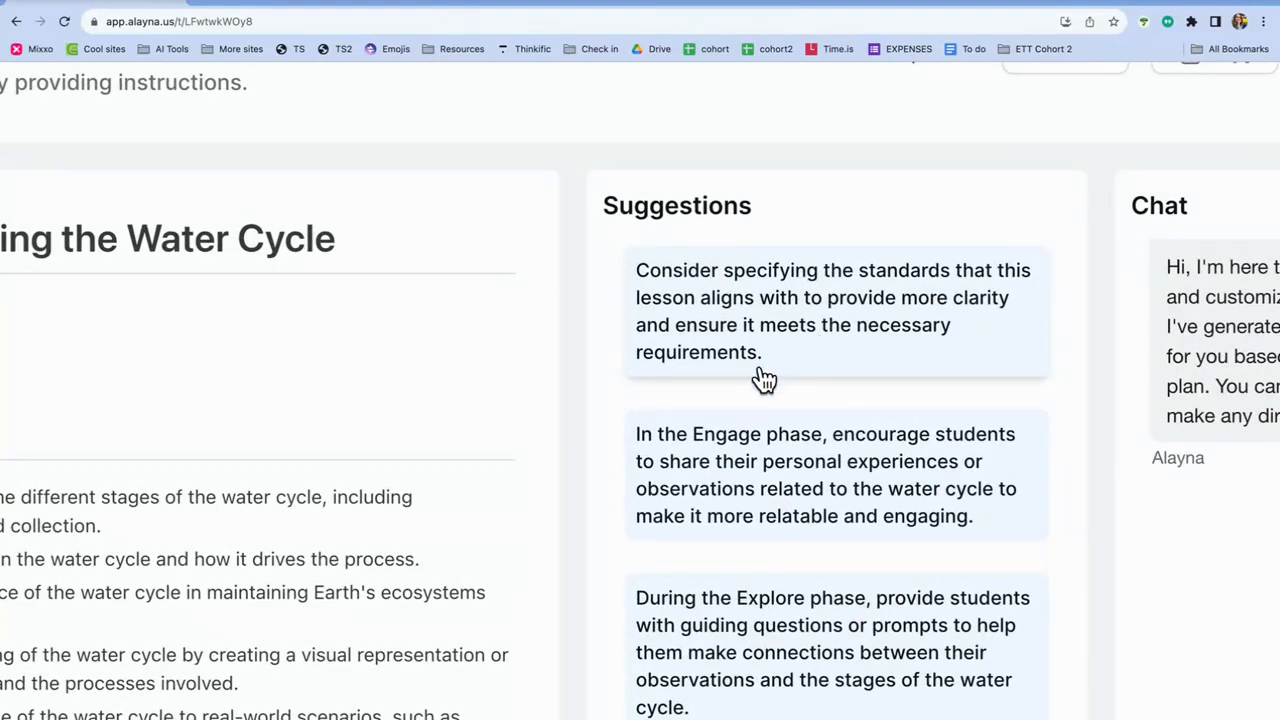
scroll(763, 378, down, 5)
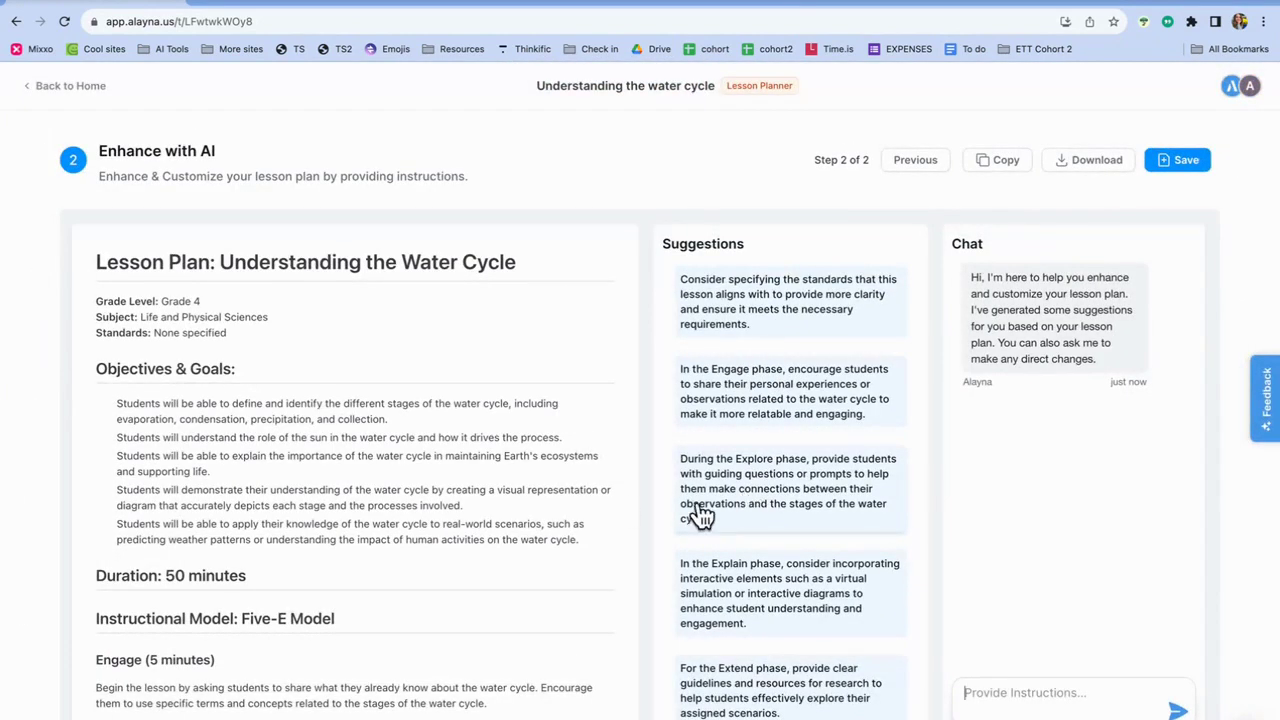
scroll(526, 505, down, 1)
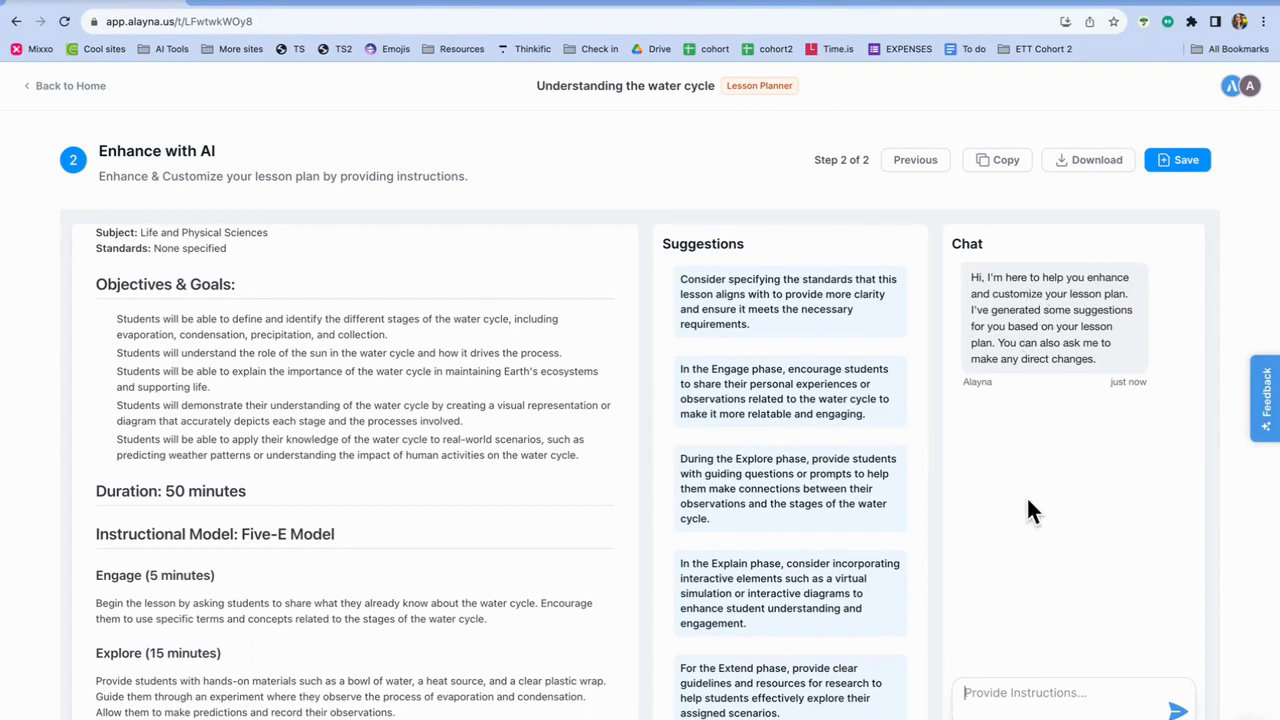
Create a new folder in My Drive and save the lesson plan to My Drive.
click(1179, 161)
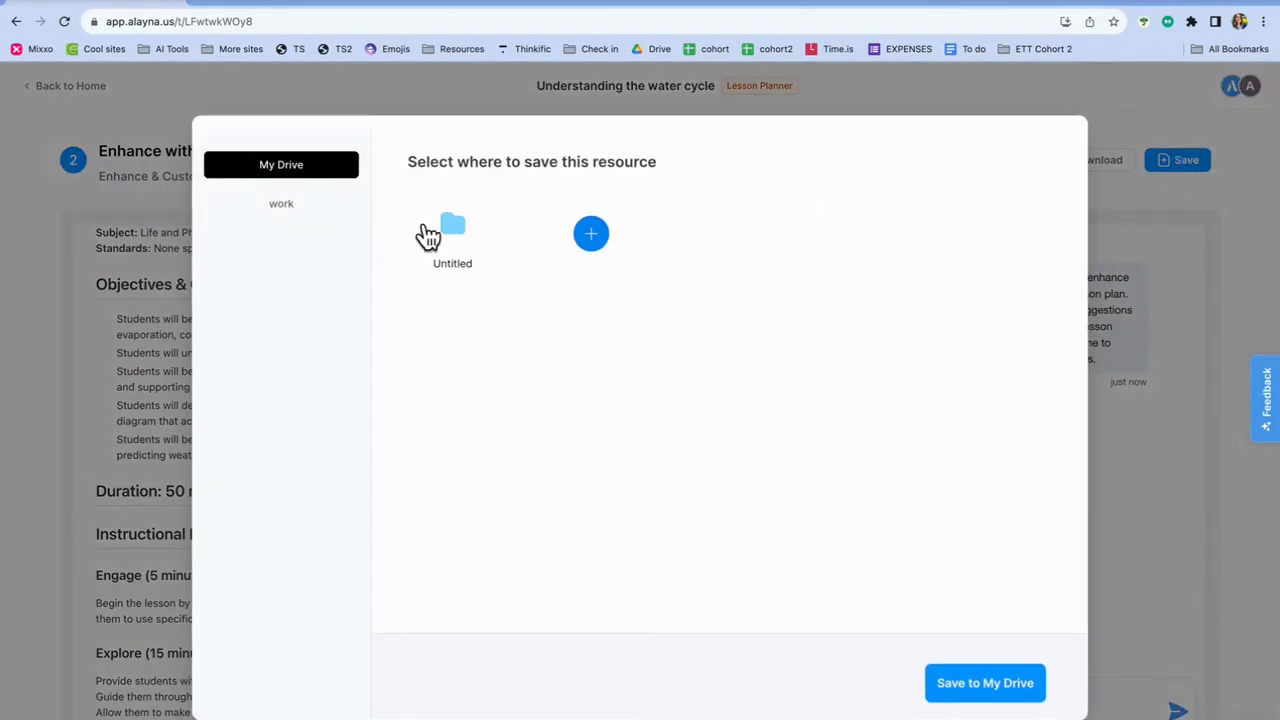
click(596, 237)
text(Sci)
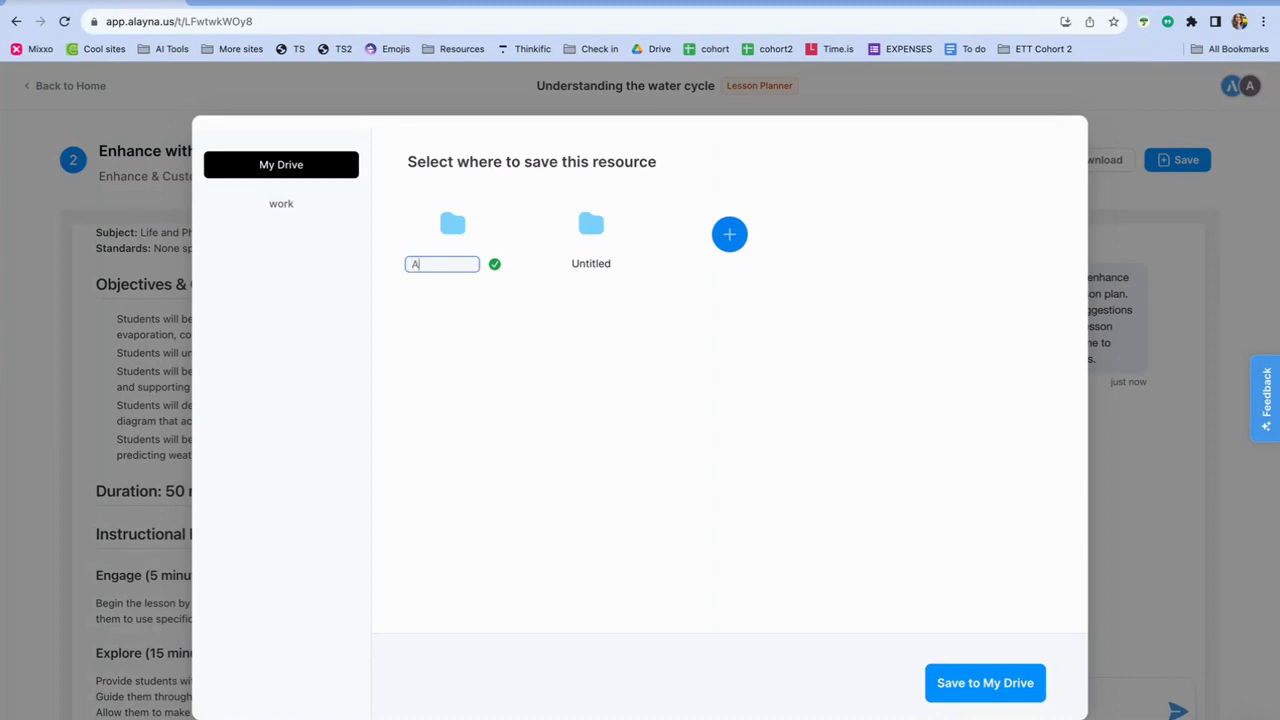
key(BackSpace)
key(BackSpace)
key(BackSpace)
text(SCI)
click(985, 684)
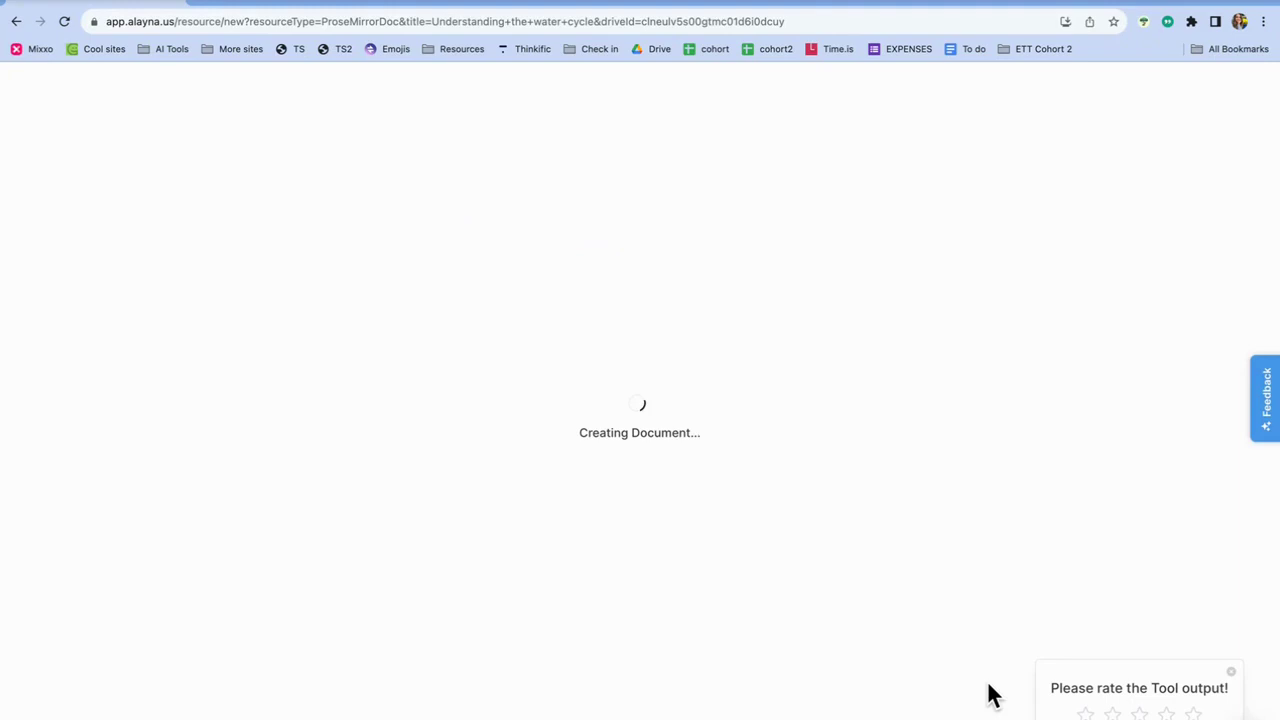
Look through the saved water cycle lesson plan document and open its sharing options.
scroll(531, 300, down, 2)
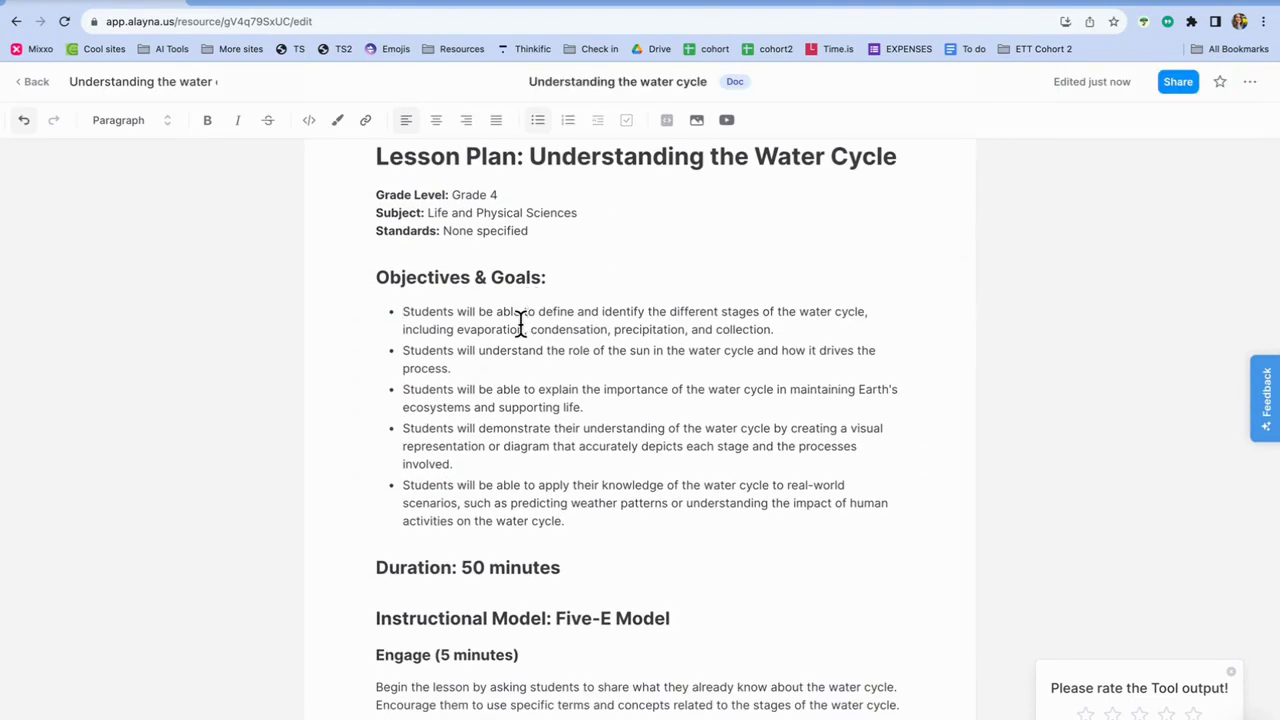
scroll(520, 326, down, 9)
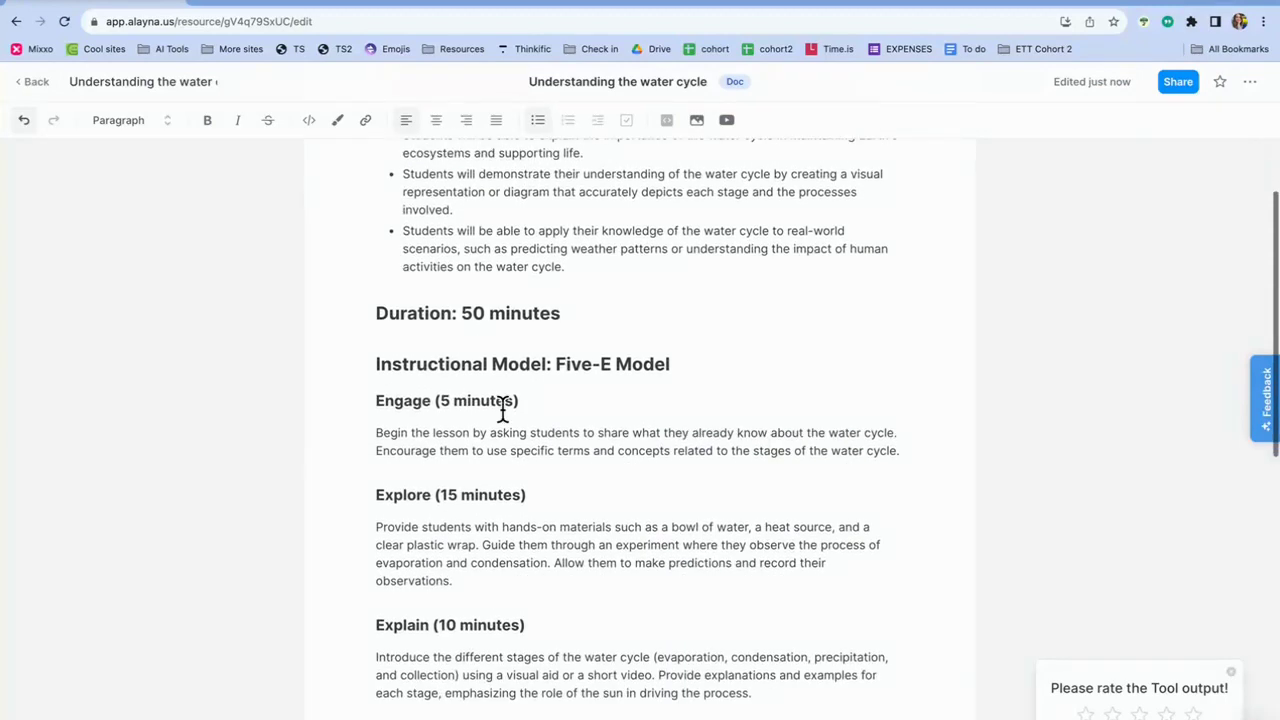
scroll(503, 410, down, 9)
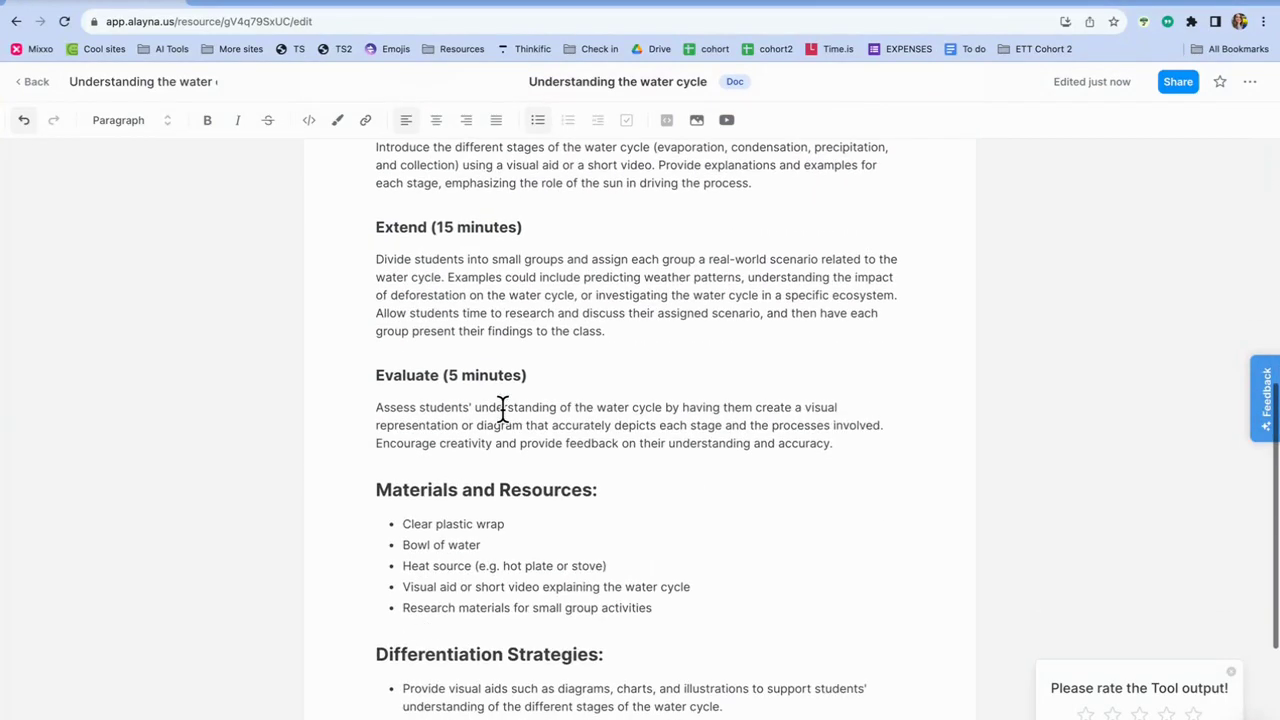
scroll(500, 409, up, 20)
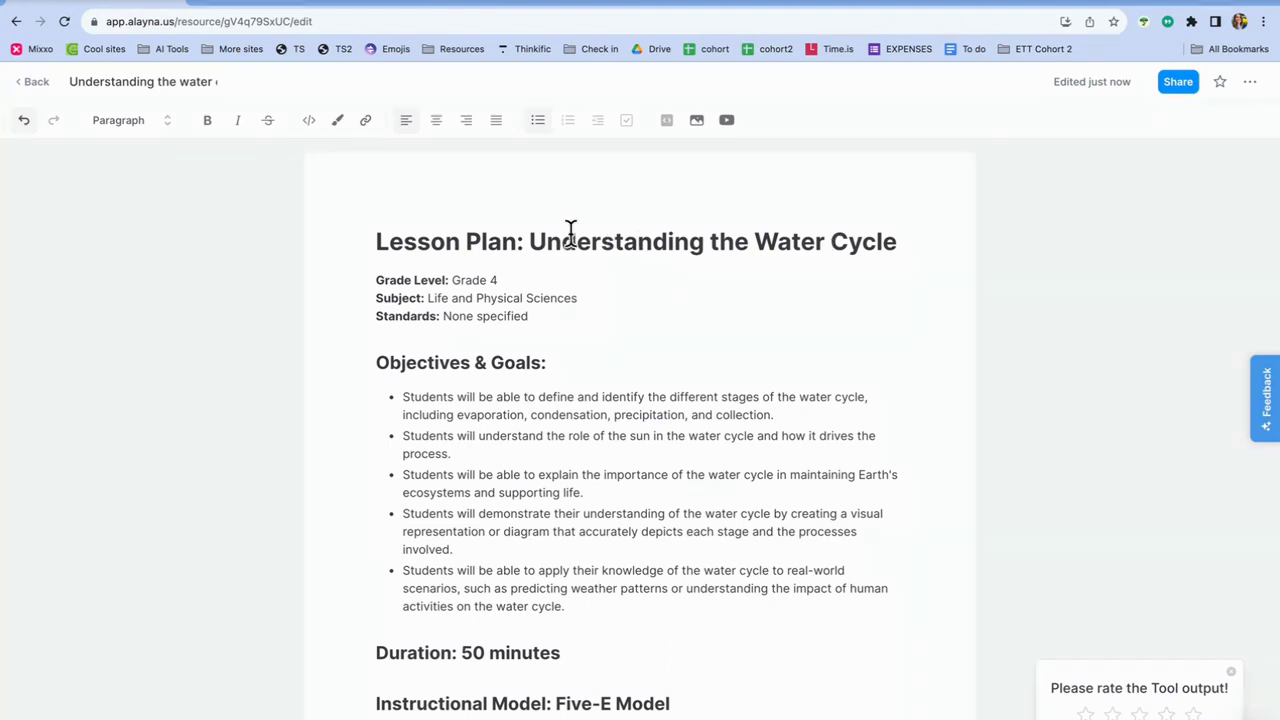
scroll(931, 286, down, 1)
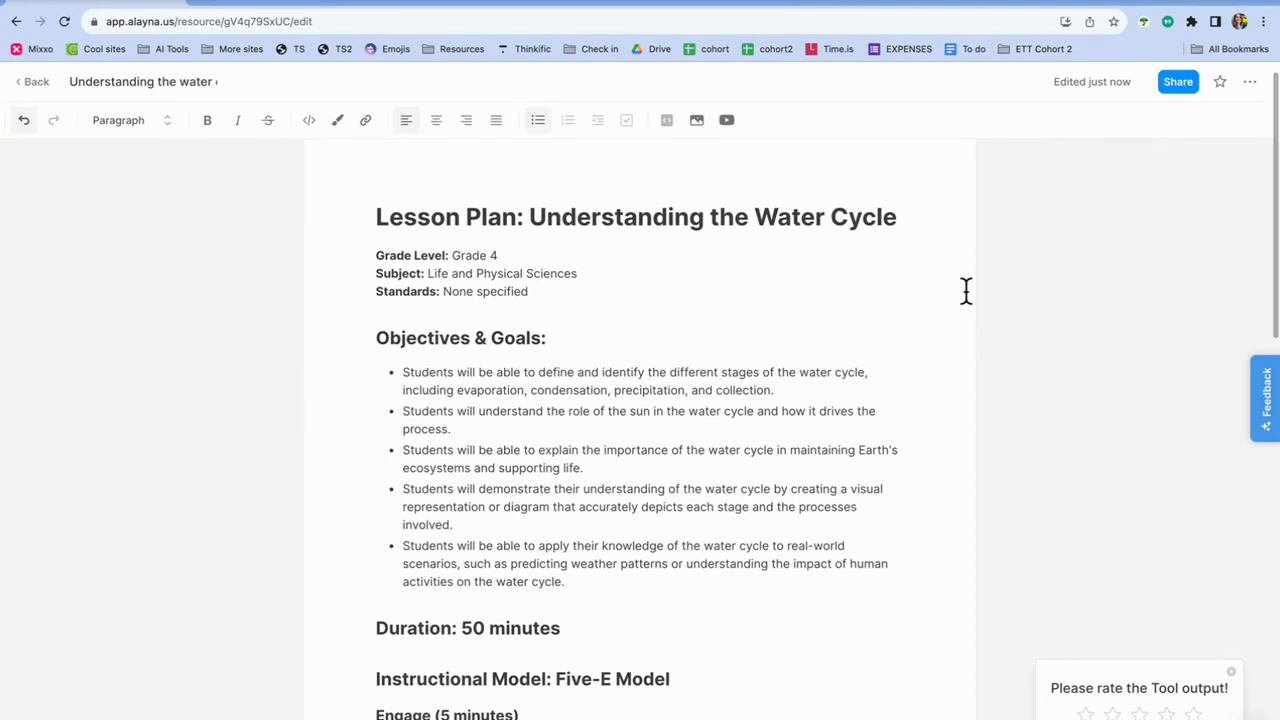
scroll(966, 290, down, 1)
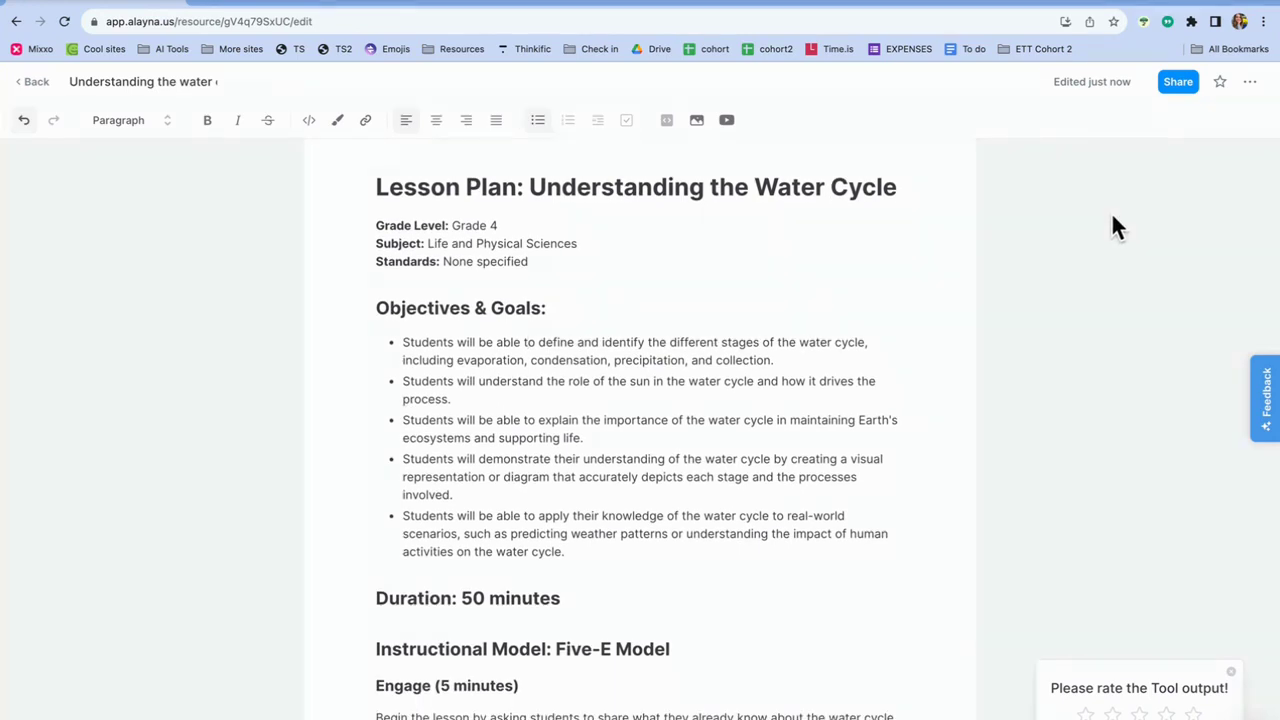
scroll(1111, 212, up, 2)
click(1188, 88)
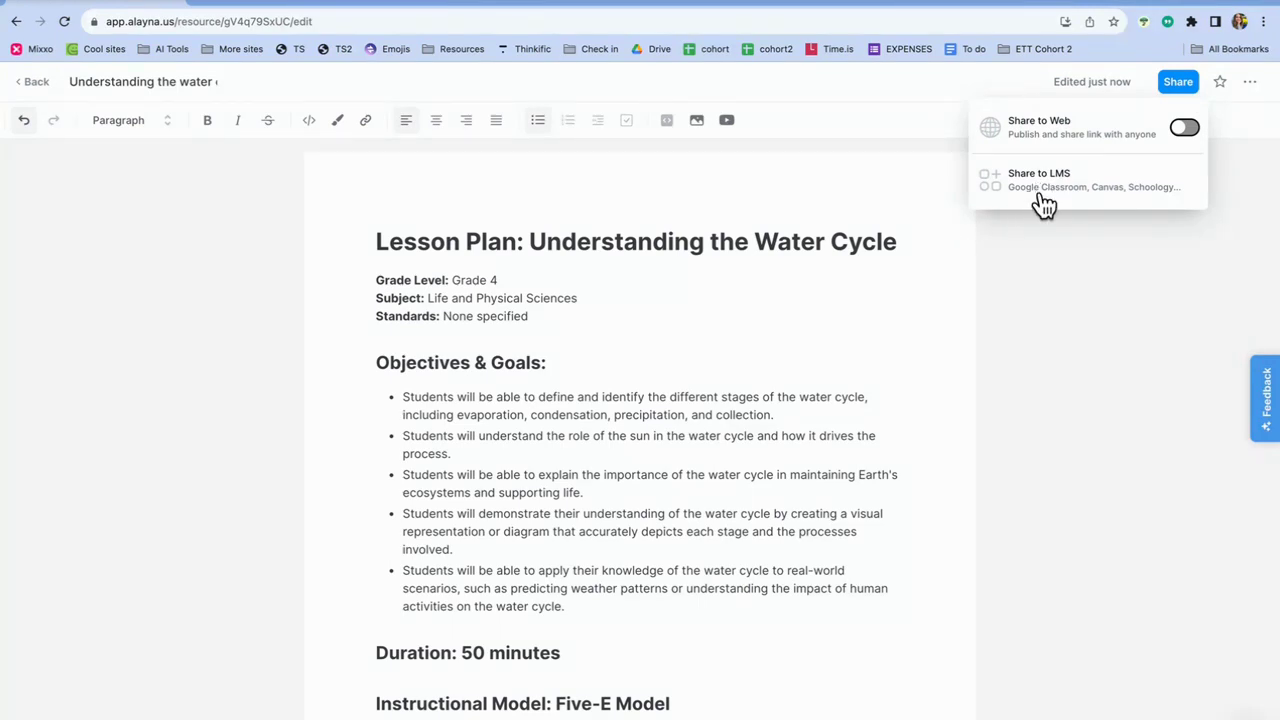
Turn on web sharing for the water cycle lesson plan so anyone can open it through a published link.
click(1178, 126)
click(1184, 130)
click(1187, 126)
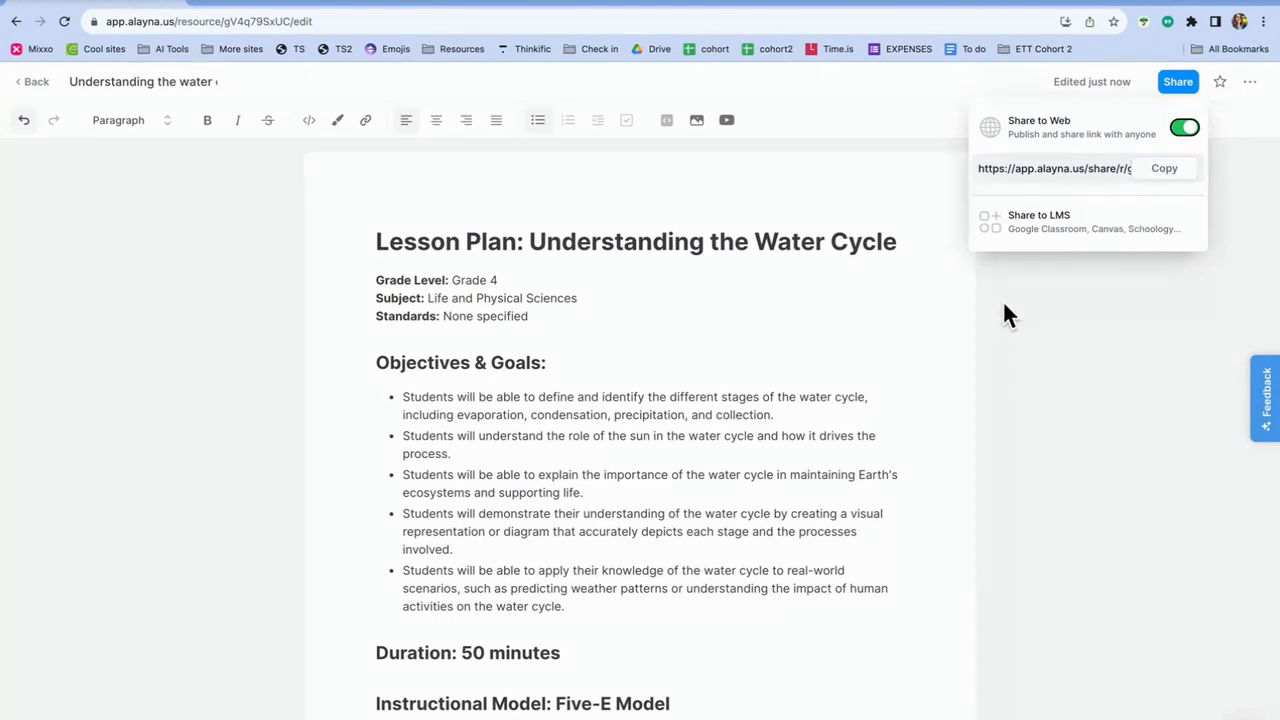
scroll(825, 410, down, 1)
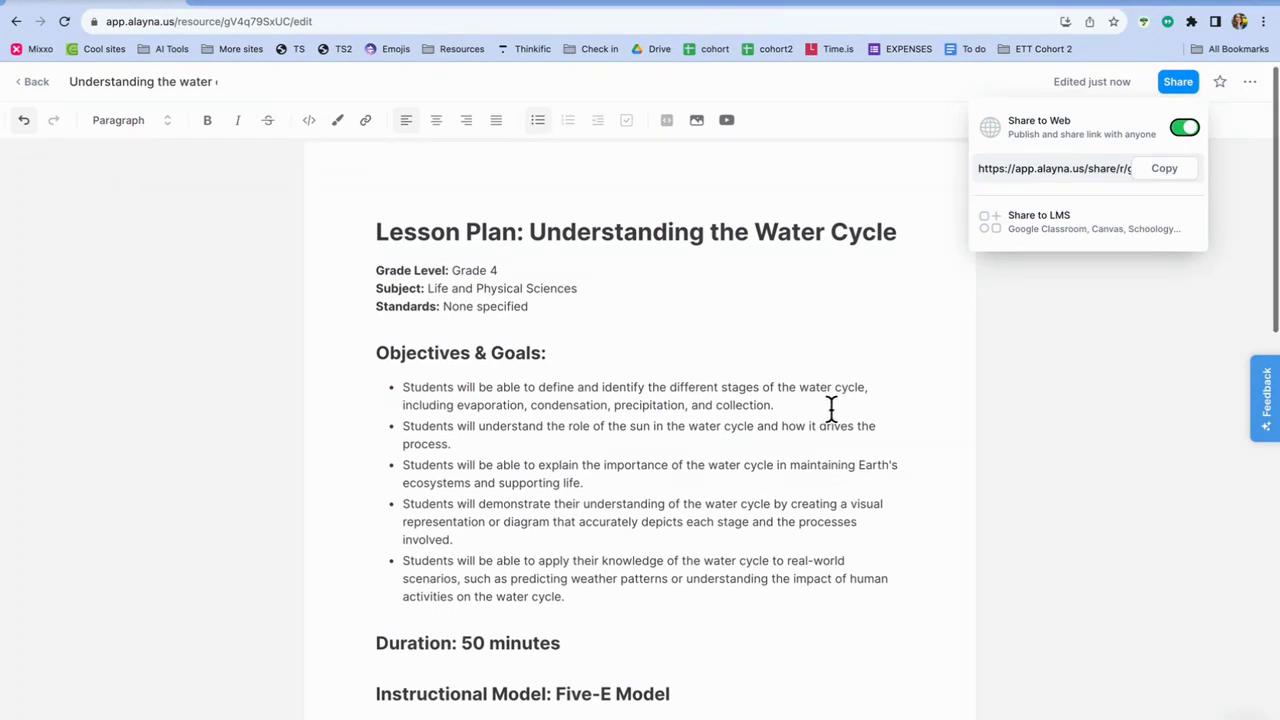
scroll(1022, 428, up, 1)
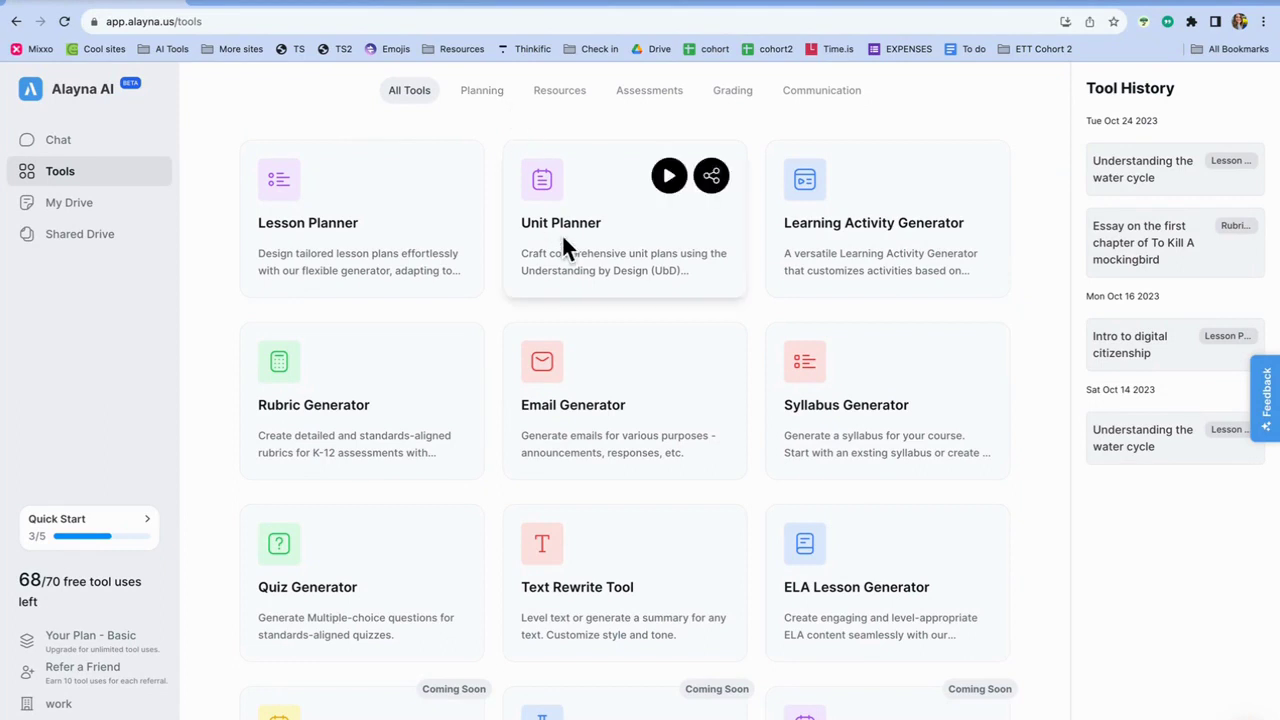
Look over the All Tools catalogue, from Lesson Planner through the tools marked as coming soon.
scroll(563, 249, down, 2)
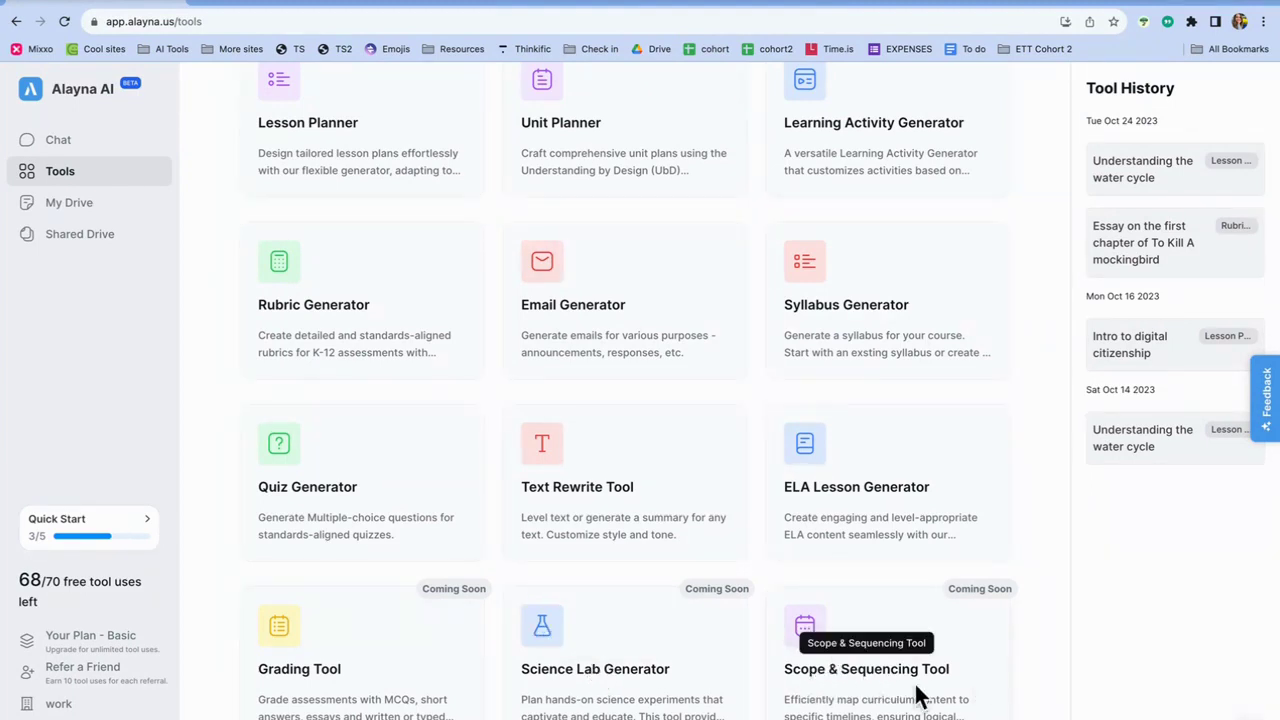
scroll(504, 660, up, 1)
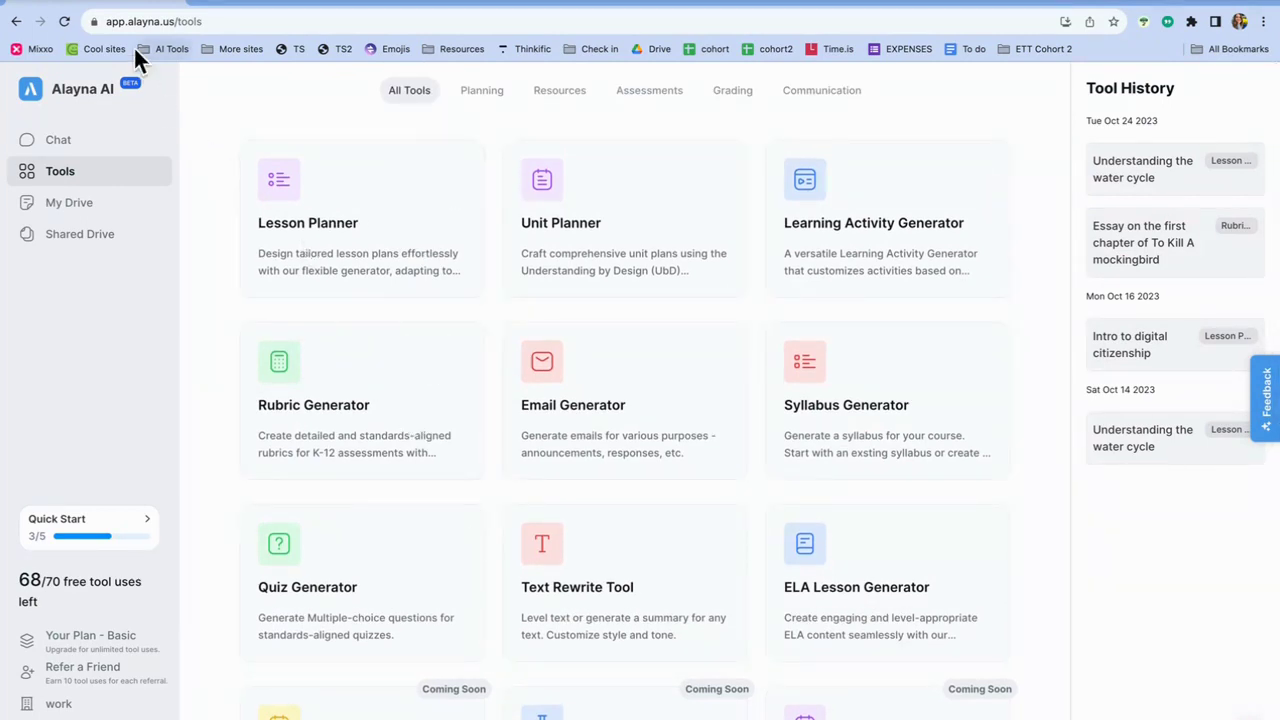
mouse_move(447, 255)
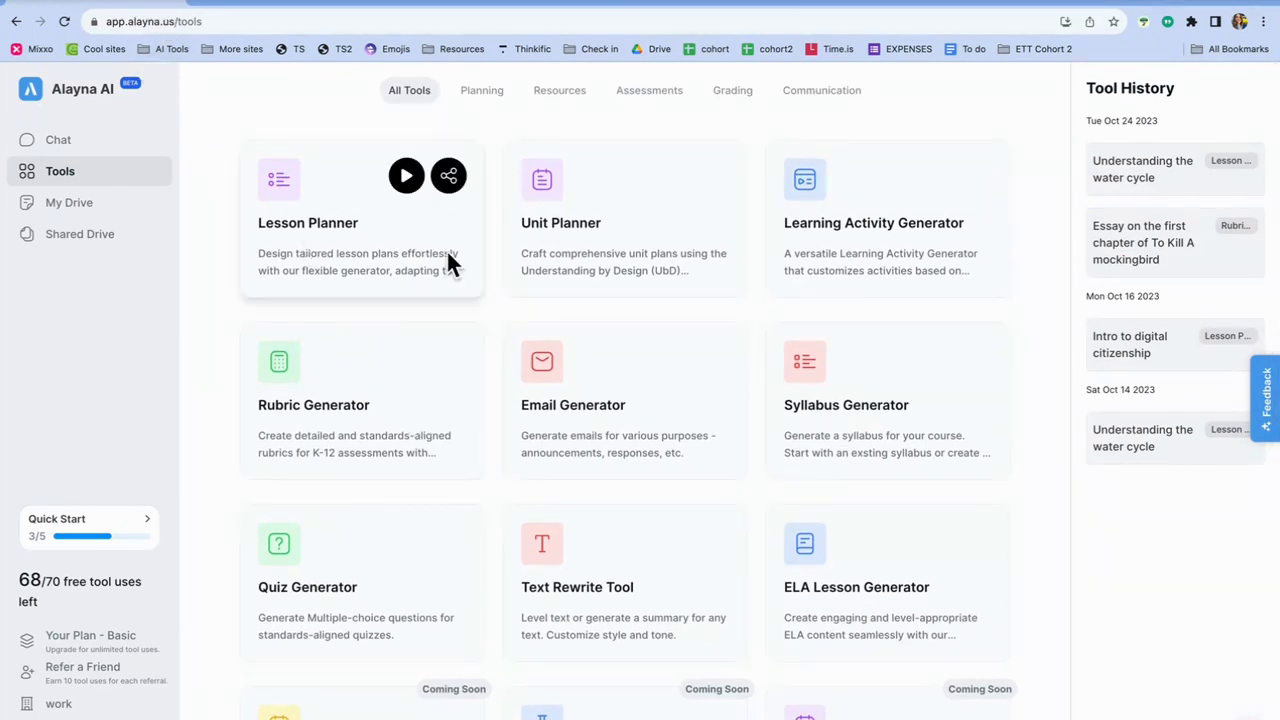